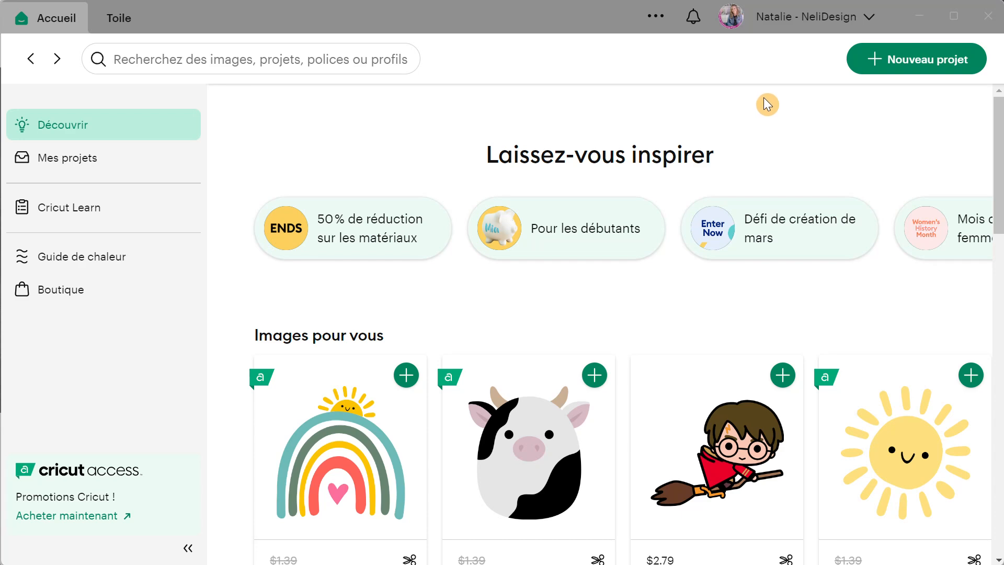
- Minimize the Cricut Design Space window to switch to the Pixabay home page in the browser
left_click(927, 15)
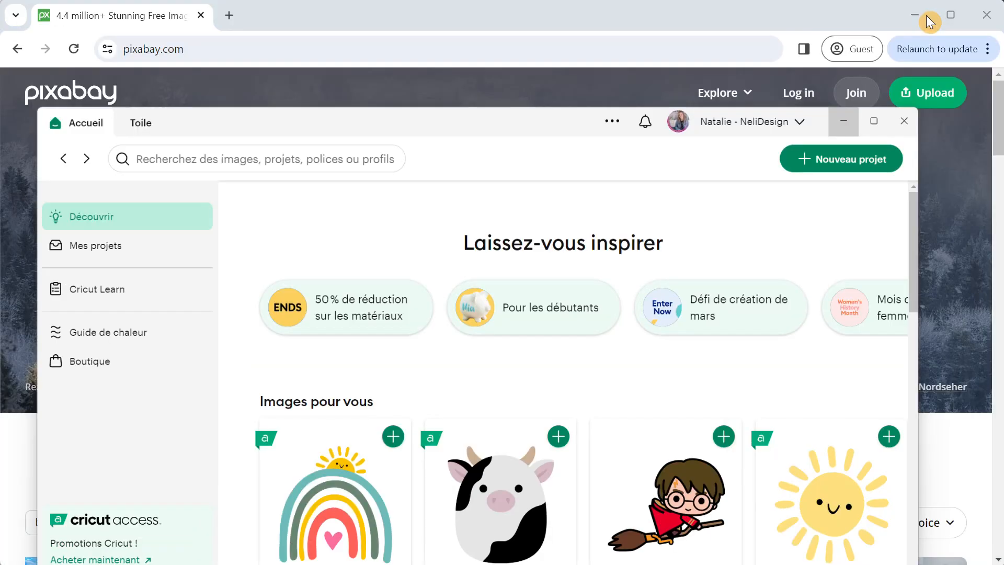
left_click(927, 14)
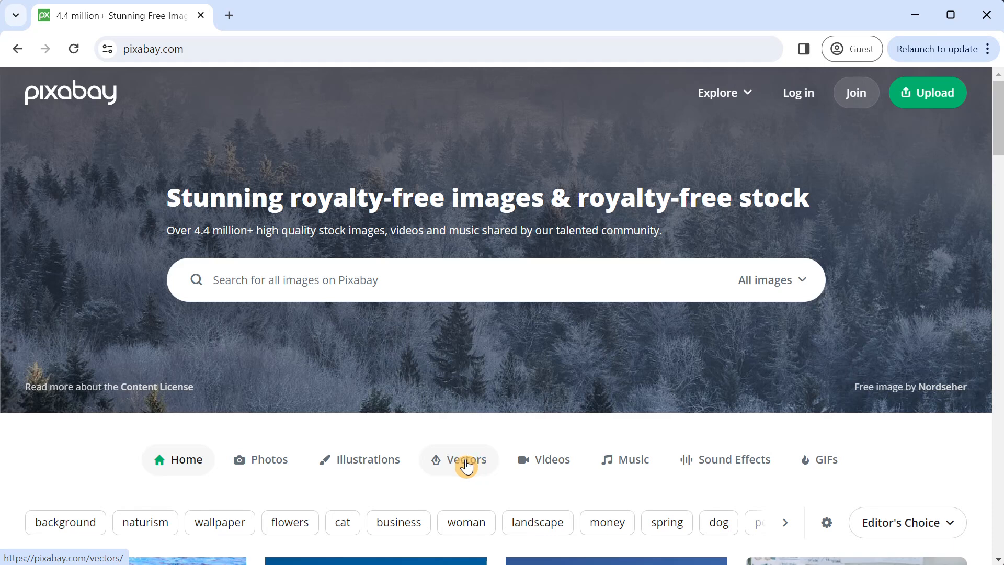
right_click(853, 429)
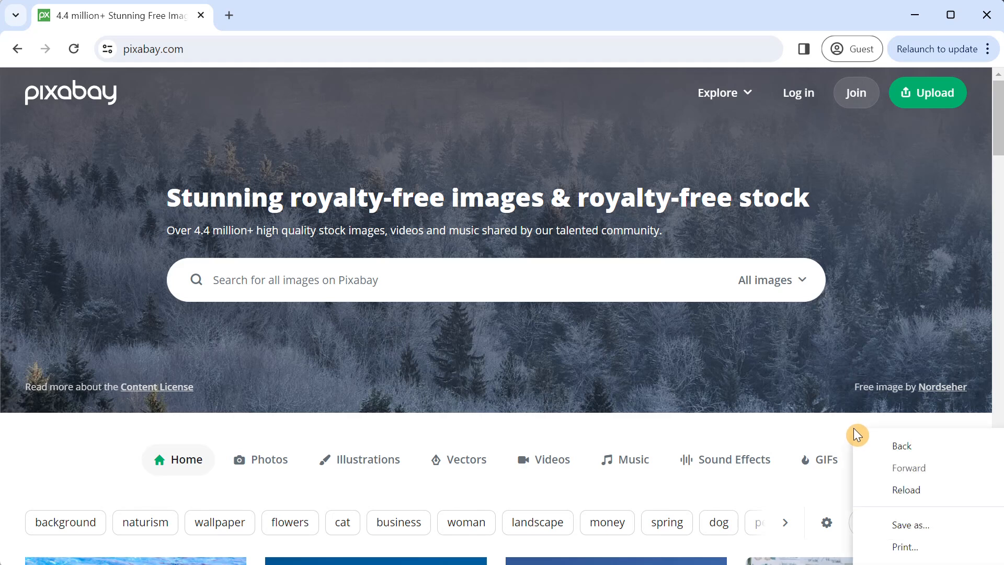
left_click(825, 438)
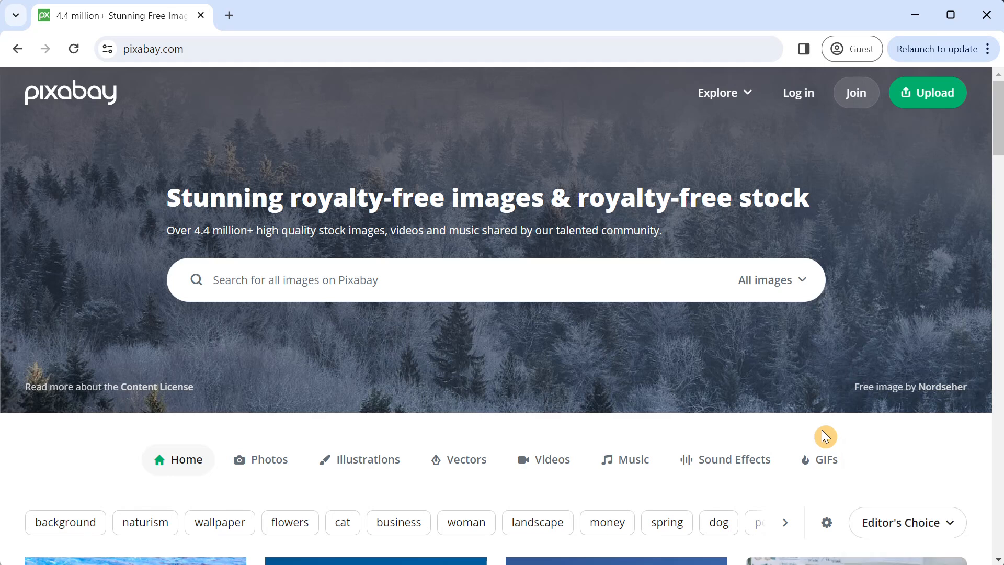
- Translate the Pixabay page into French with Google Translate and close the translation popup
right_click(379, 102)
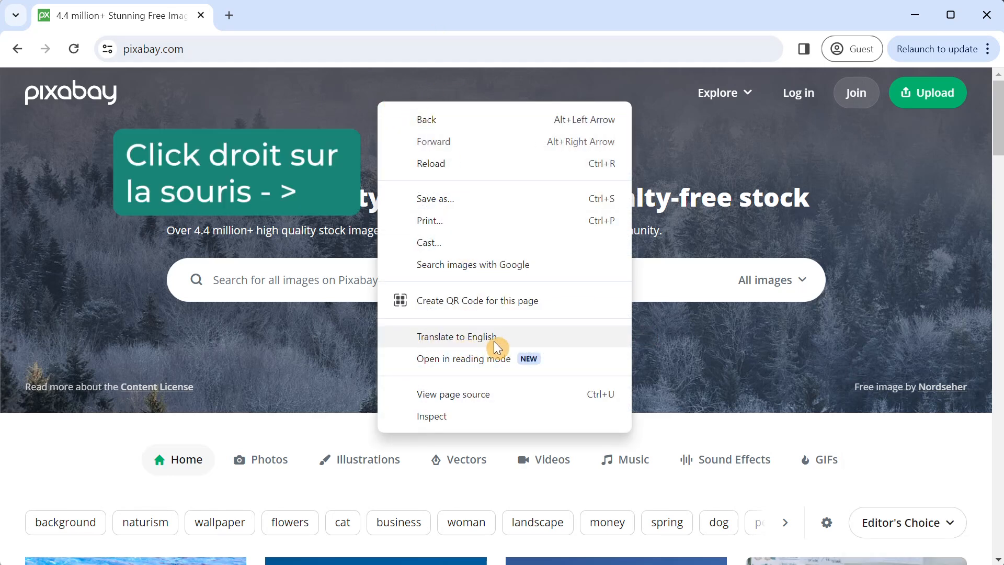
left_click(458, 338)
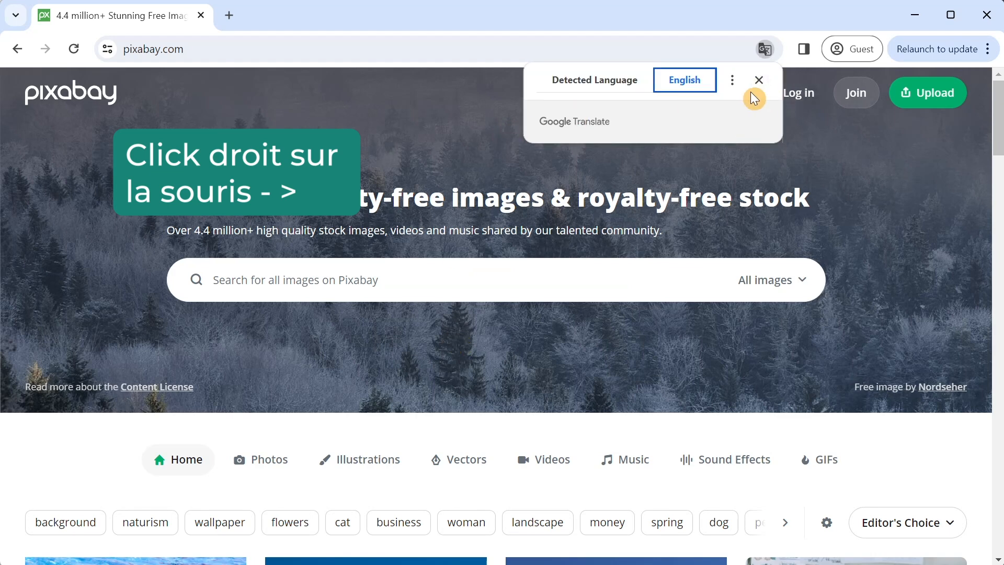
left_click(732, 81)
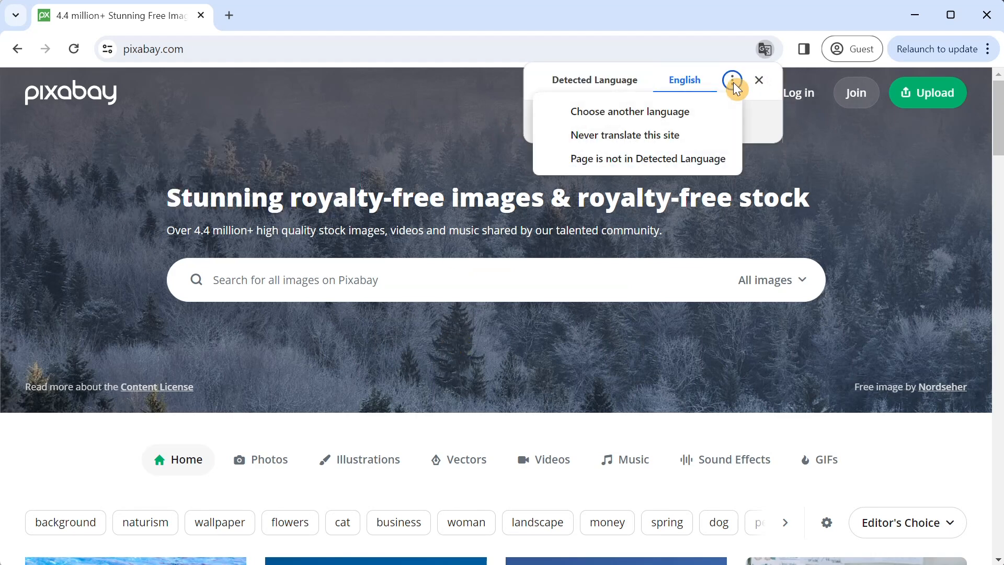
left_click(685, 112)
left_click(673, 116)
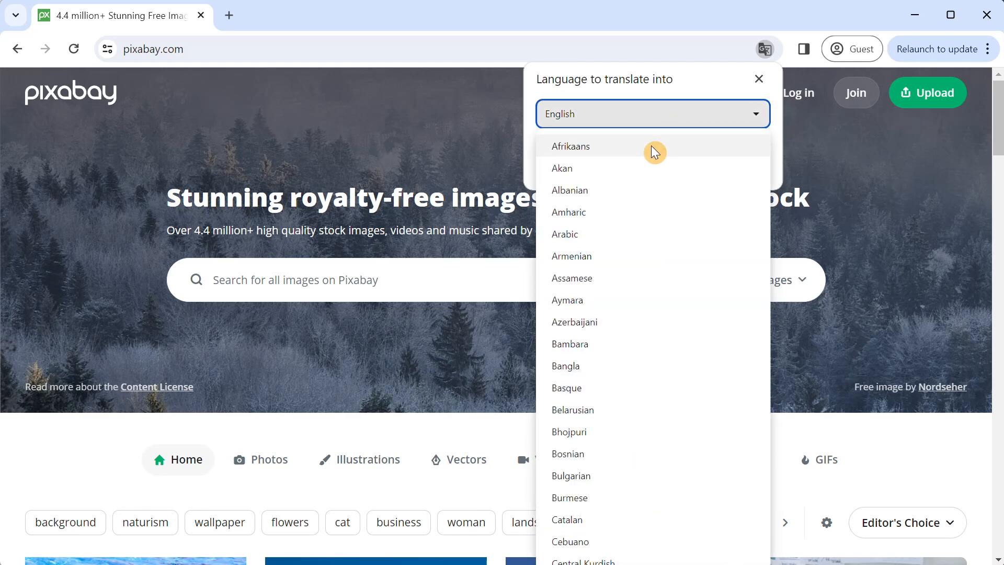
scroll(631, 178, "down", 8)
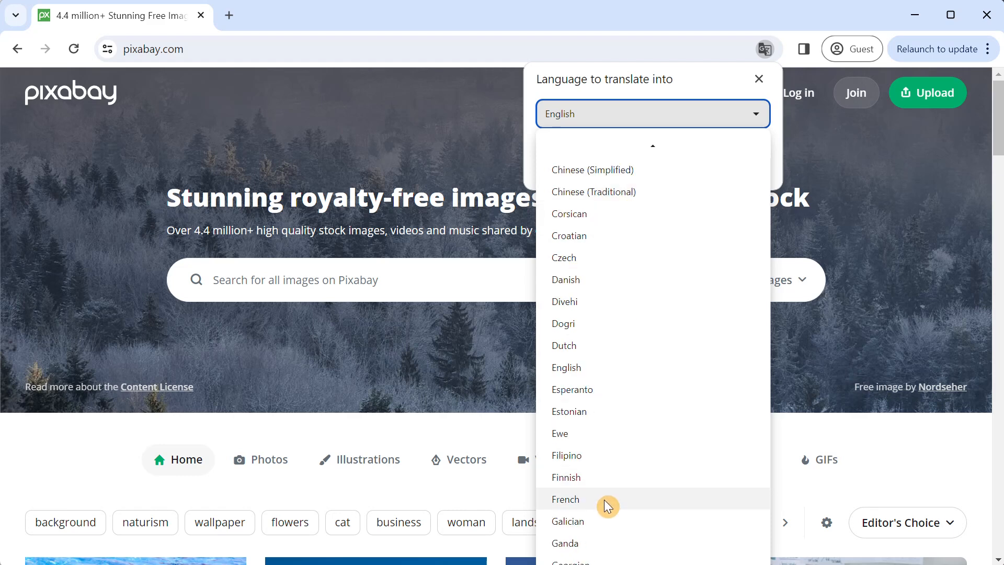
left_click(608, 501)
left_click(733, 159)
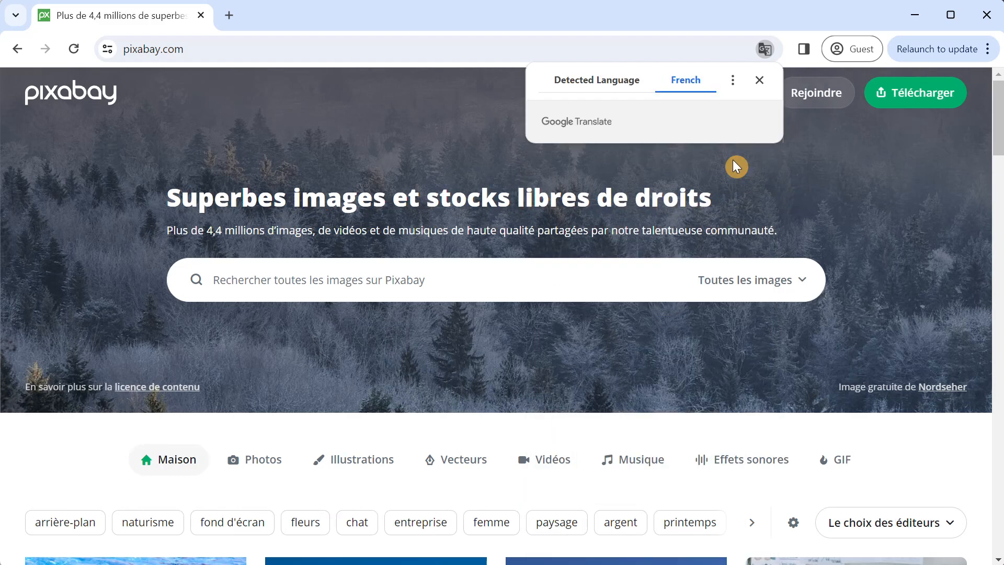
left_click(760, 81)
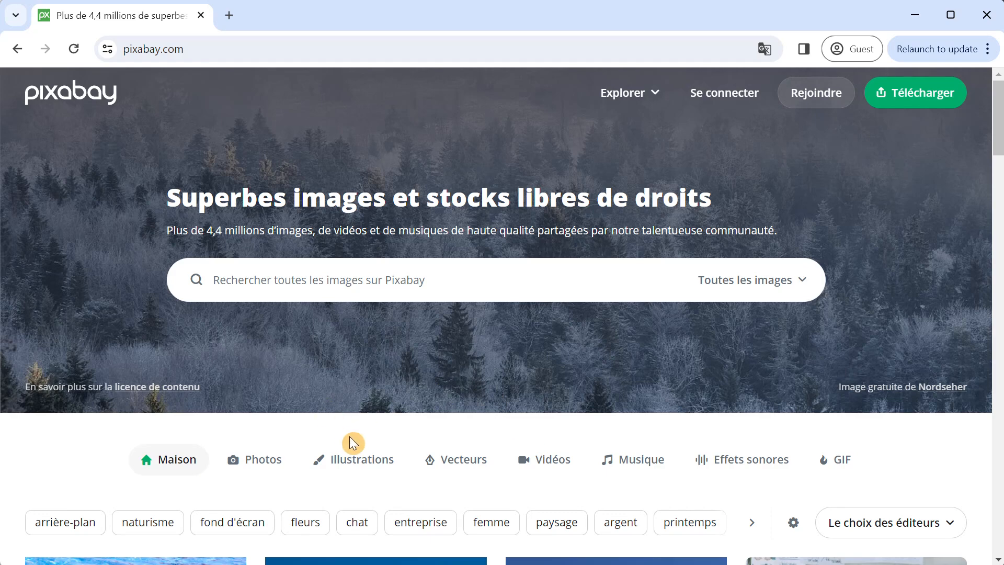
- Open Pixabay's Illustrations category and browse its free images
left_click(388, 461)
scroll(441, 356, "down", 7)
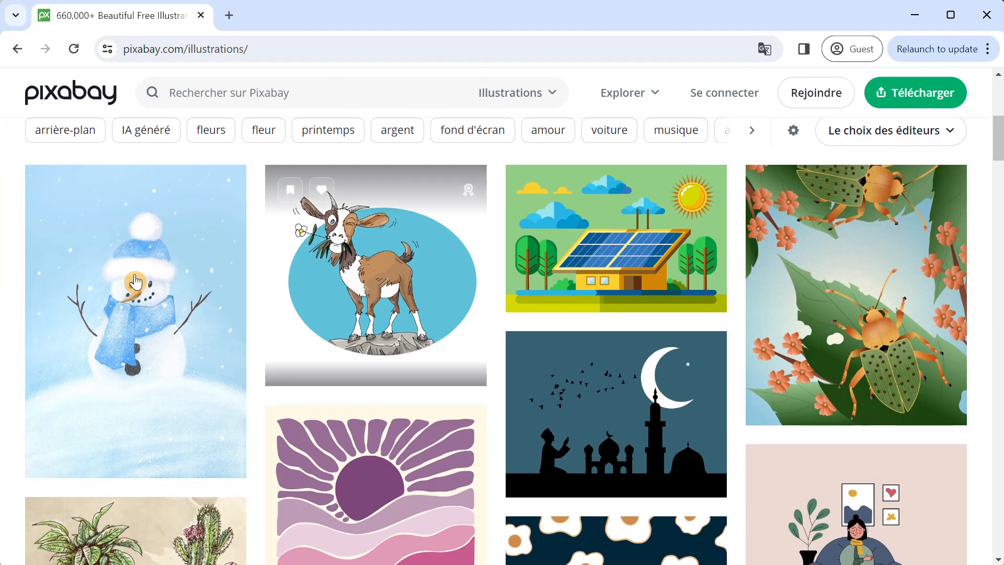
scroll(755, 324, "down", 12)
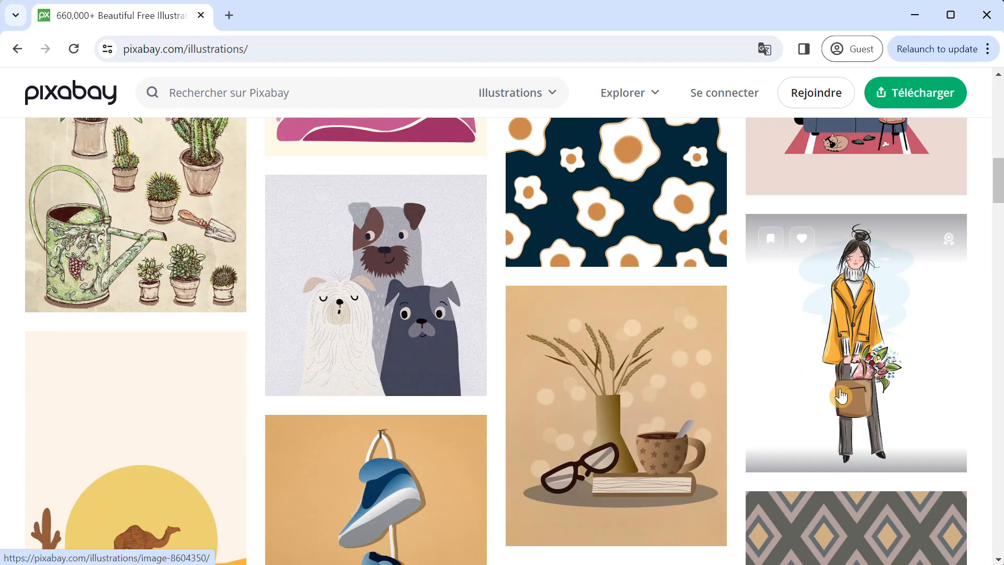
scroll(629, 356, "down", 6)
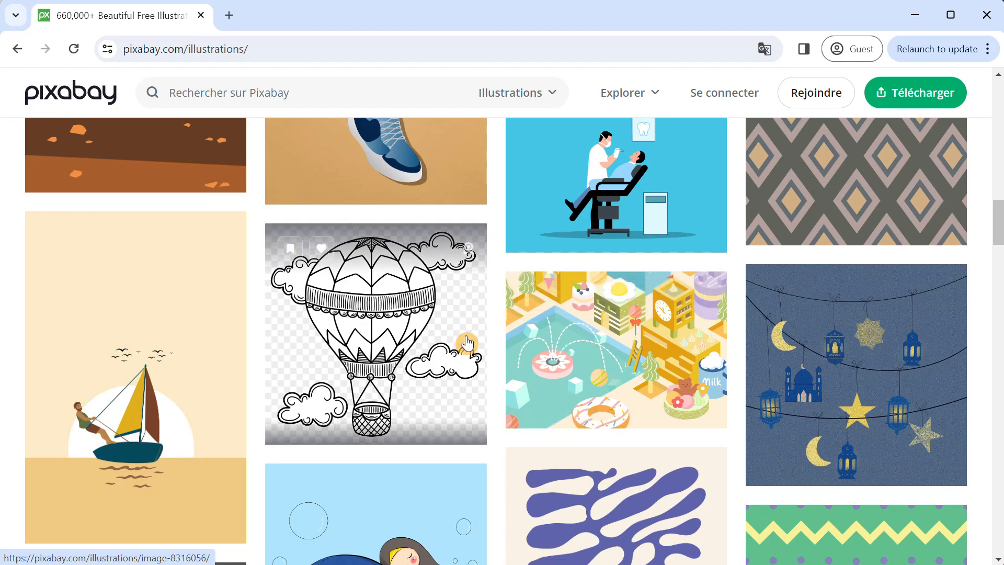
scroll(480, 342, "up", 7)
scroll(480, 343, "up", 10)
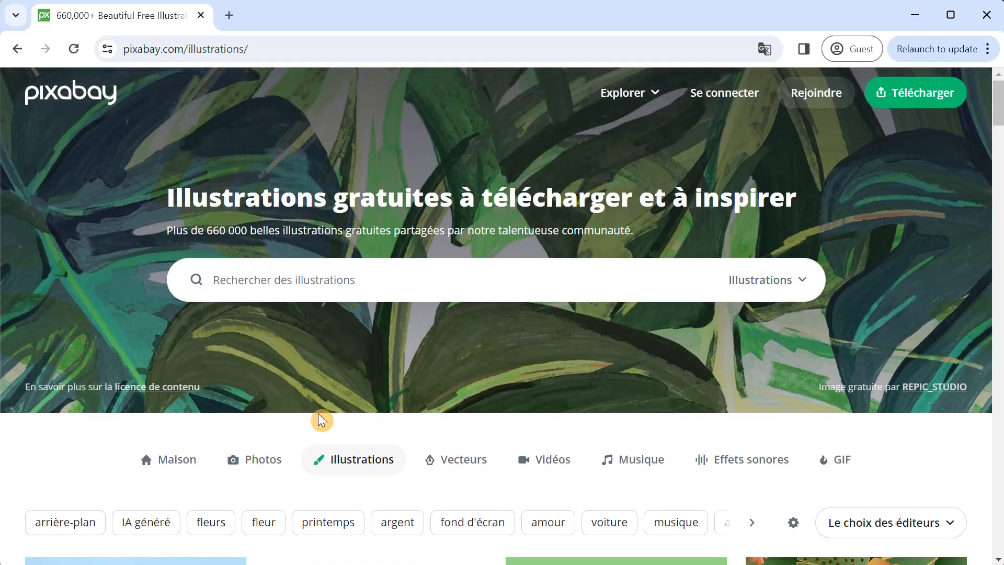
- Switch to Pixabay's Photos category and browse the free photos
scroll(274, 375, "down", 2)
left_click(274, 374)
scroll(560, 381, "down", 7)
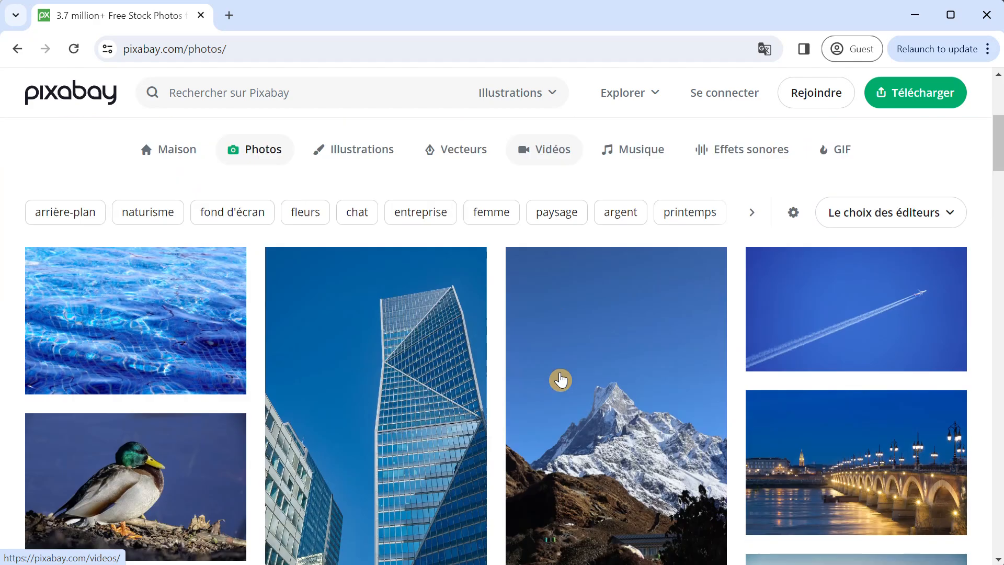
scroll(560, 381, "down", 3)
scroll(501, 309, "up", 12)
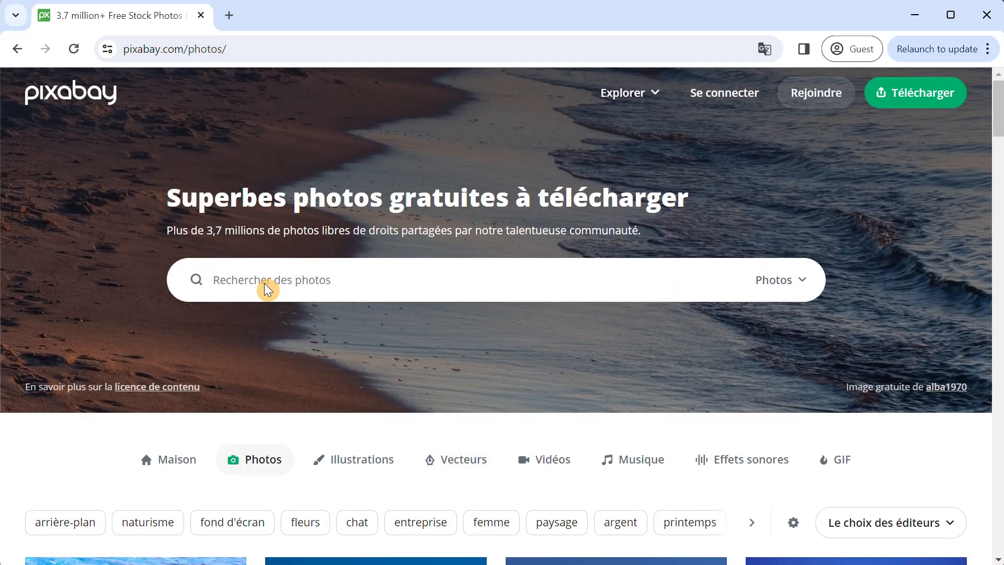
- Search the Pixabay photos for "sun" and look through the royalty-free results
left_click(294, 276)
type("sun")
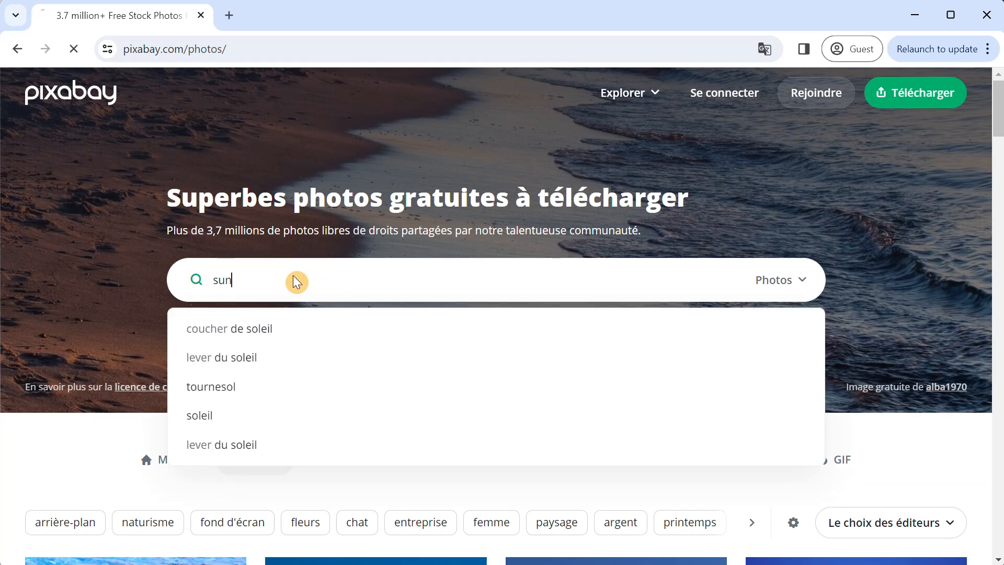
key("Return")
scroll(539, 277, "down", 4)
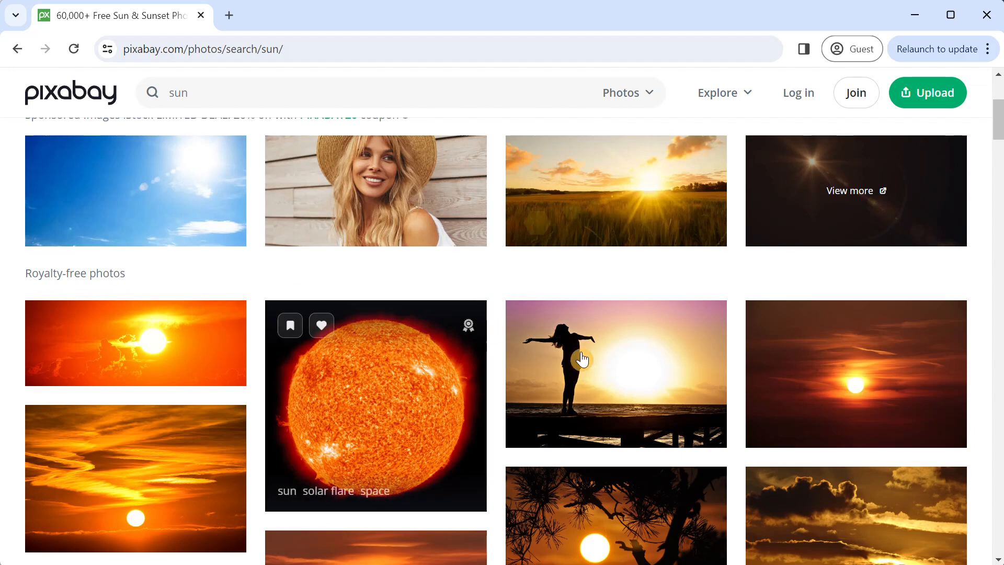
scroll(588, 366, "down", 6)
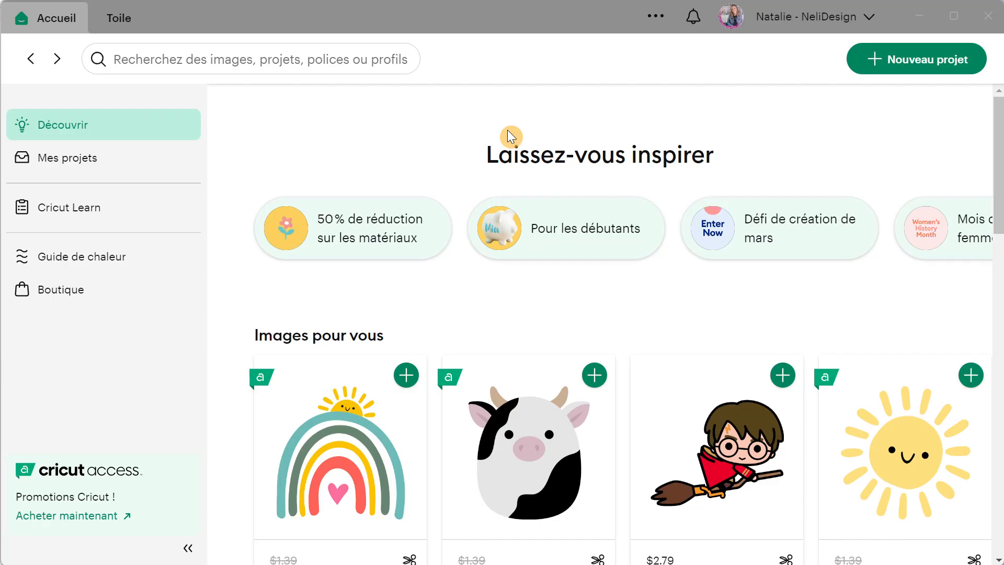
- In Cricut Design Space, start a new project on a blank custom canvas and begin an image upload
left_click(881, 65)
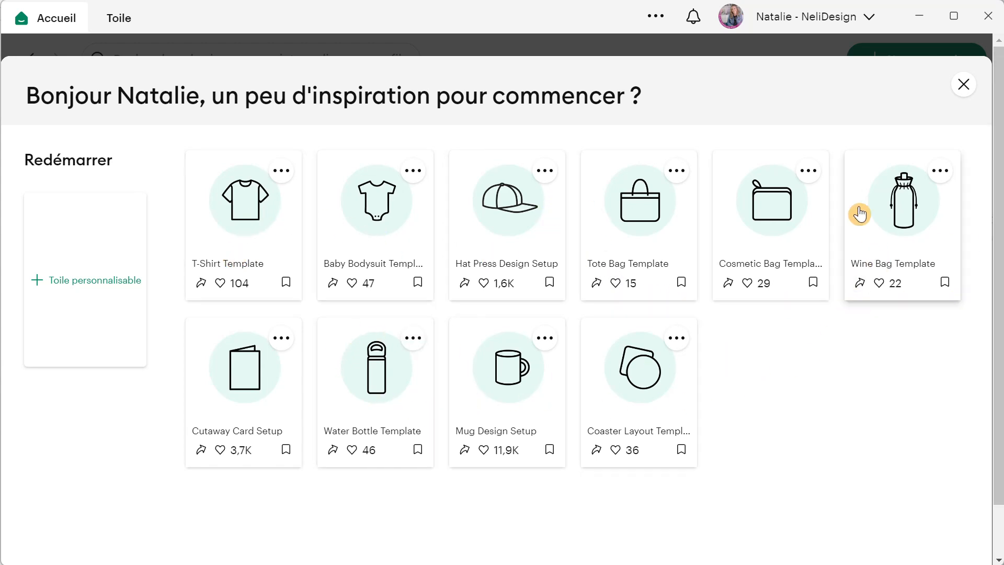
left_click(71, 292)
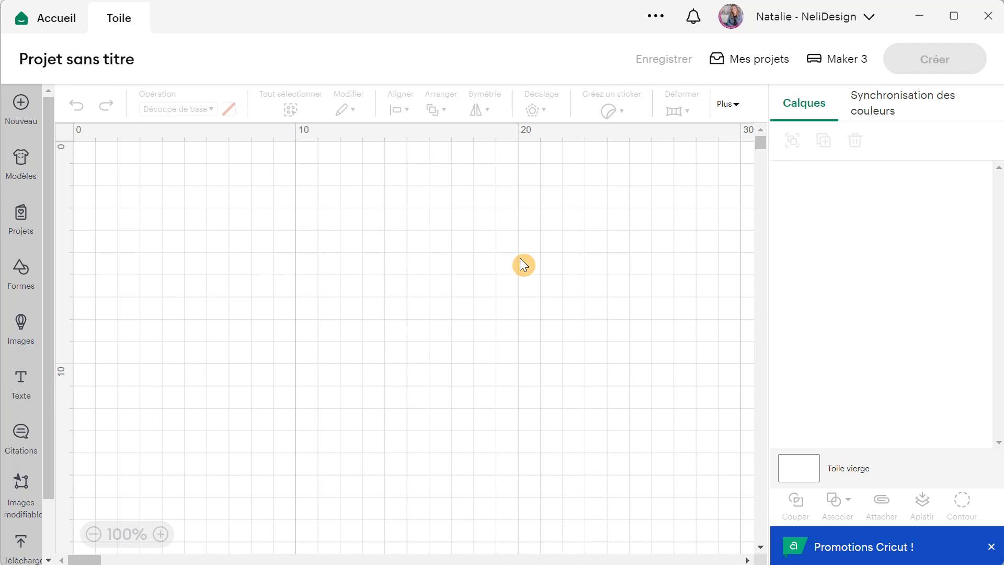
left_click(21, 547)
left_click(199, 291)
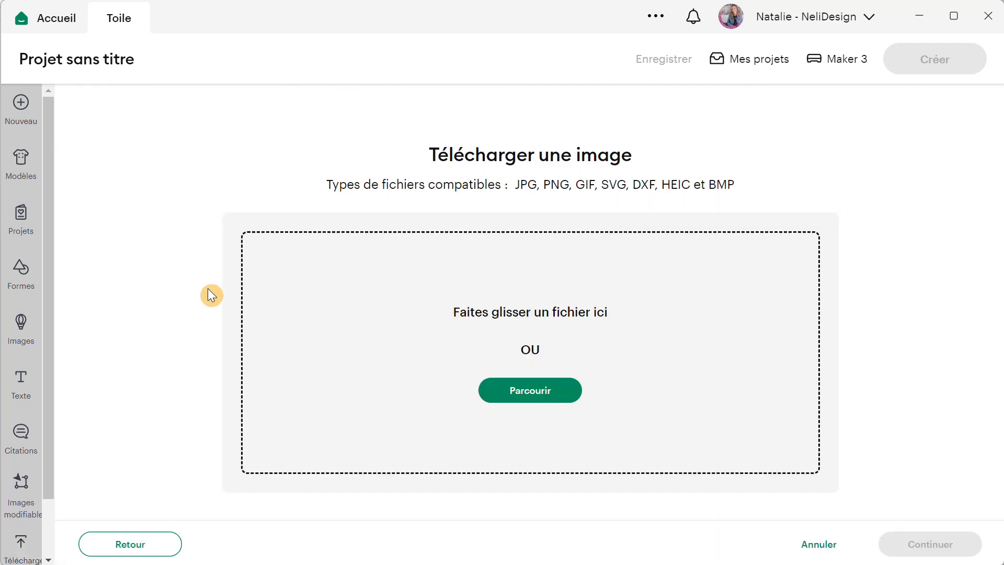
- Load sunrise-8641497_1280.jpg from the Downloads folder and continue to the background removal tool
left_click(515, 393)
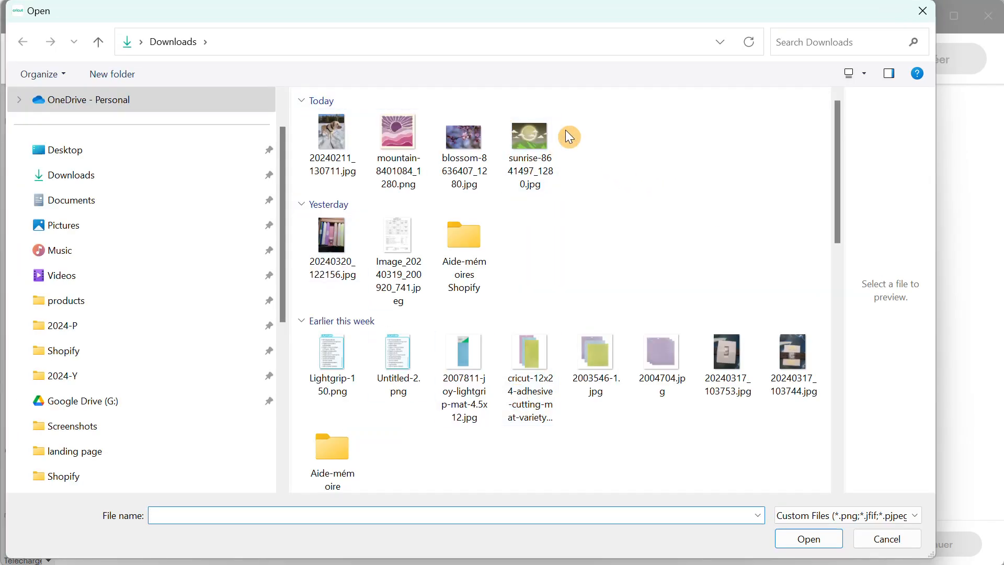
left_click(530, 137)
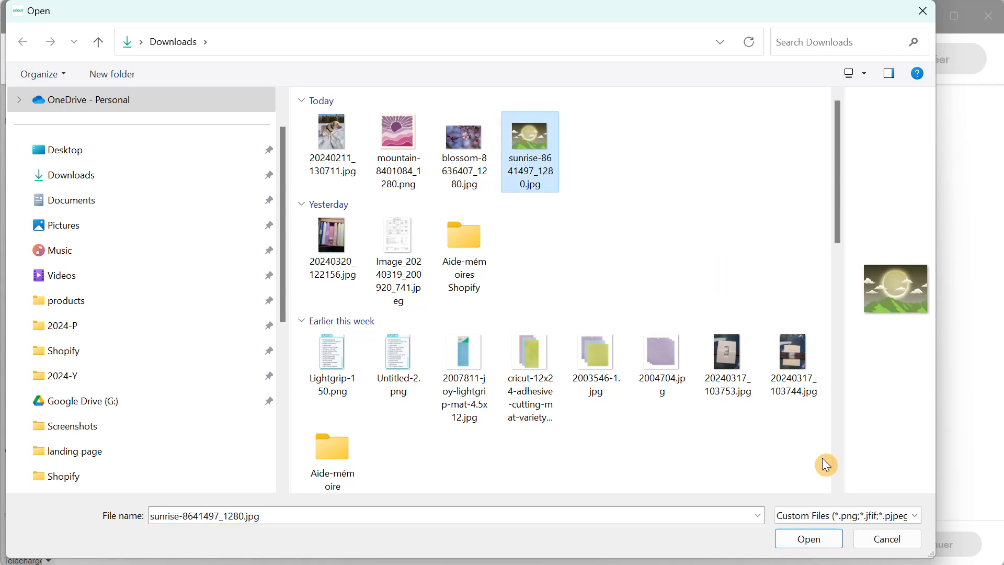
left_click(826, 541)
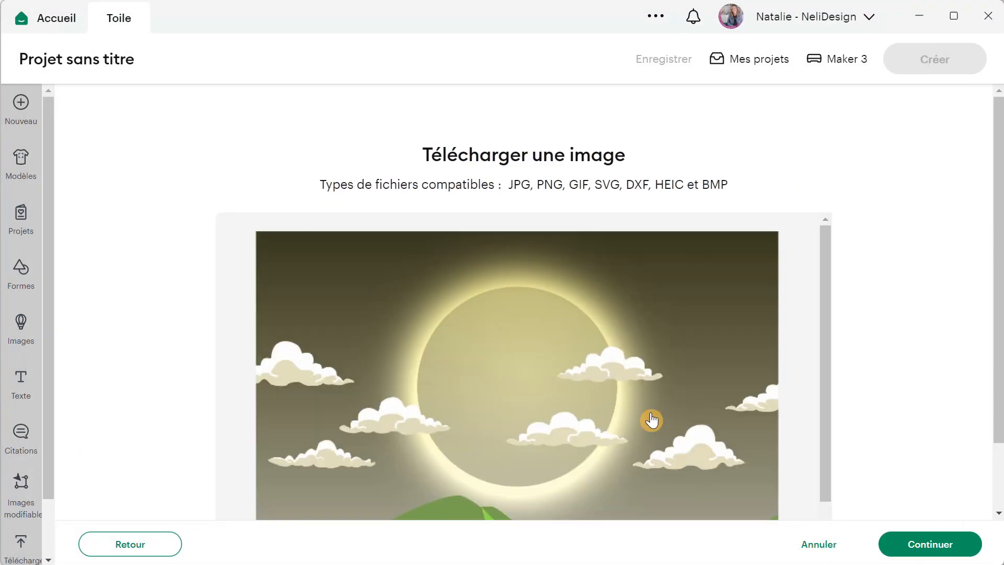
scroll(526, 299, "down", 2)
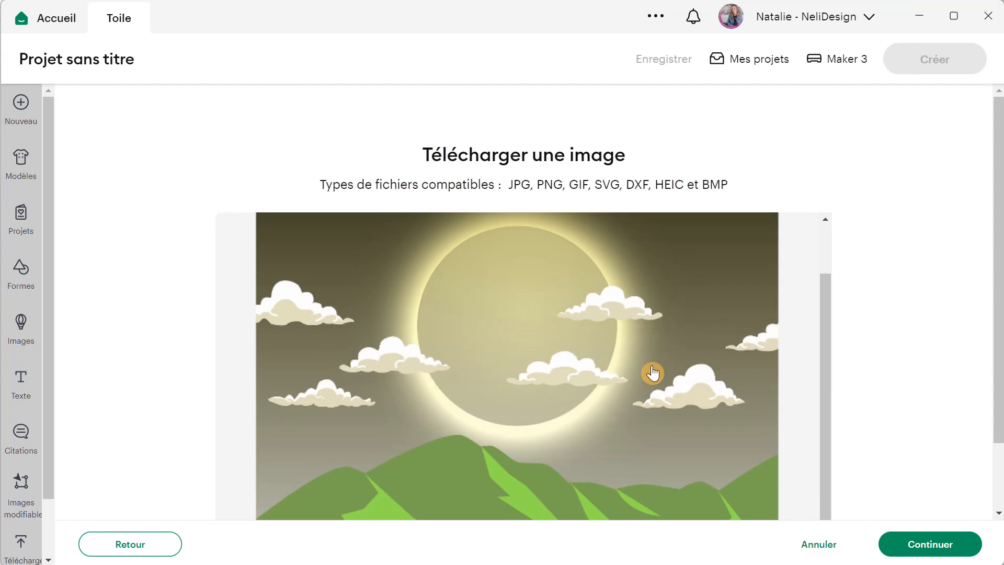
scroll(653, 373, "up", 2)
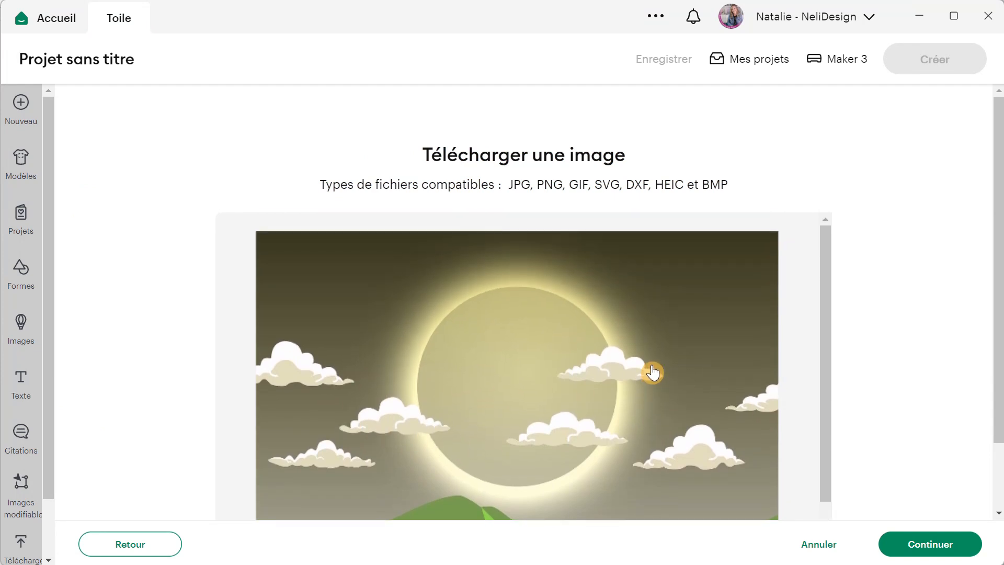
left_click(938, 557)
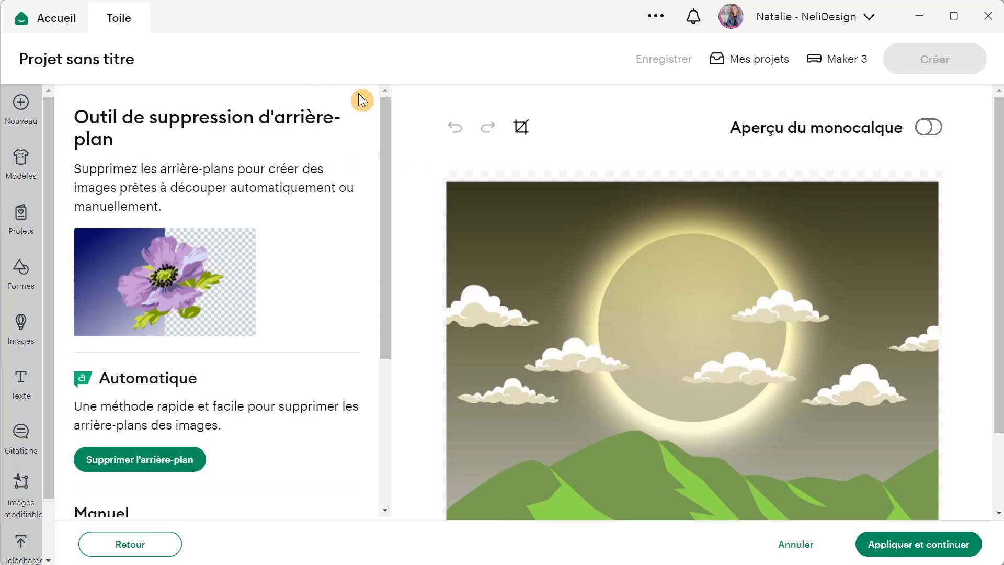
- Examine the background removal tool's options and the sunrise image preview
scroll(492, 194, "down", 2)
scroll(496, 201, "up", 2)
scroll(500, 209, "down", 2)
scroll(504, 231, "up", 2)
scroll(505, 233, "down", 2)
scroll(505, 233, "up", 2)
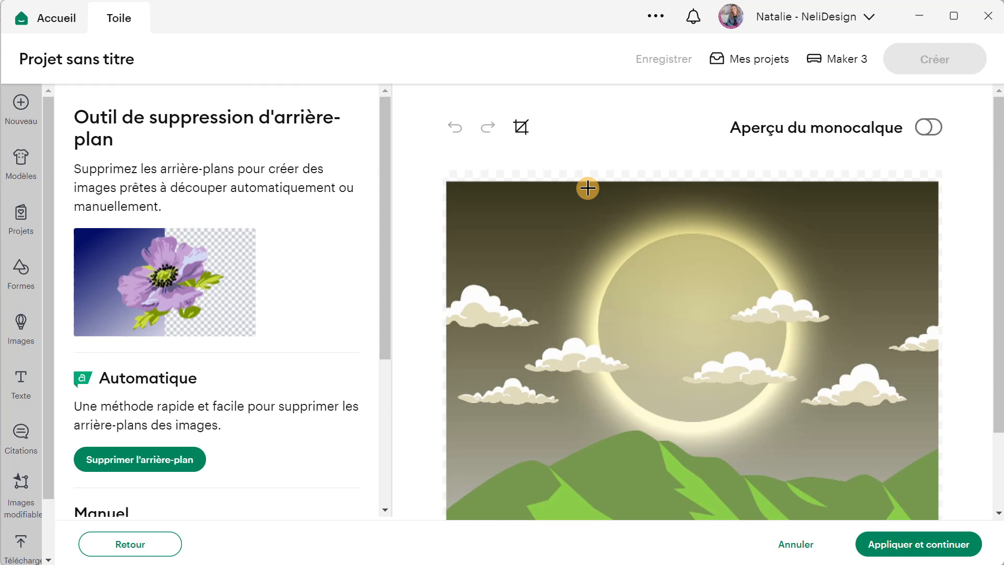
scroll(680, 191, "down", 3)
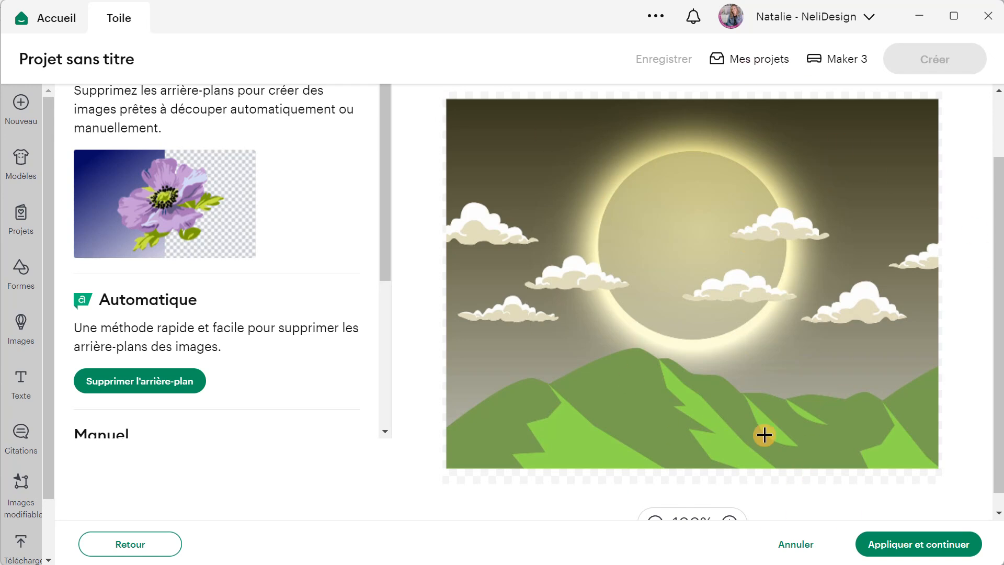
- Keep the image background, review the available conversion types, and continue with the Multicalques conversion past its introduction
left_click(891, 545)
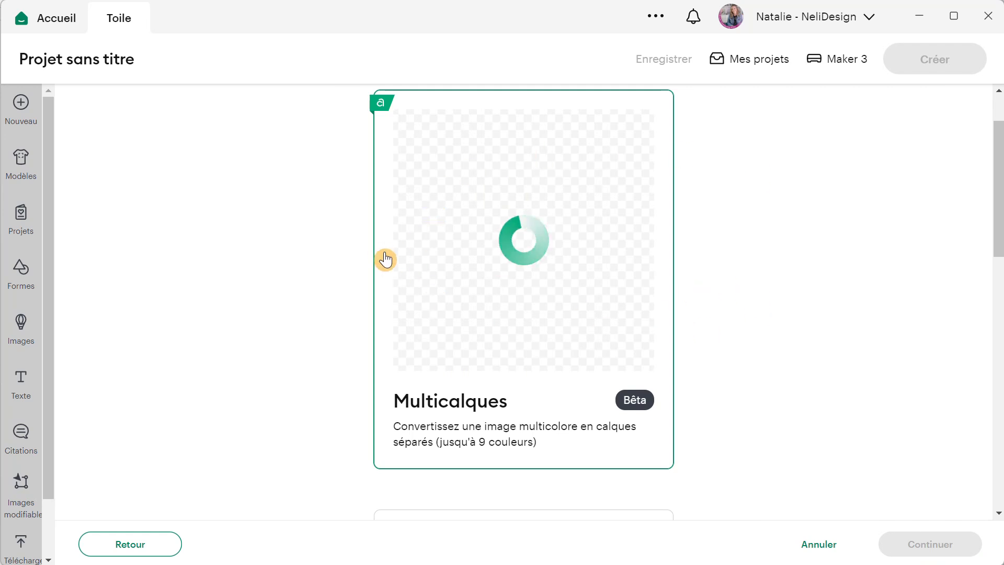
scroll(537, 289, "down", 7)
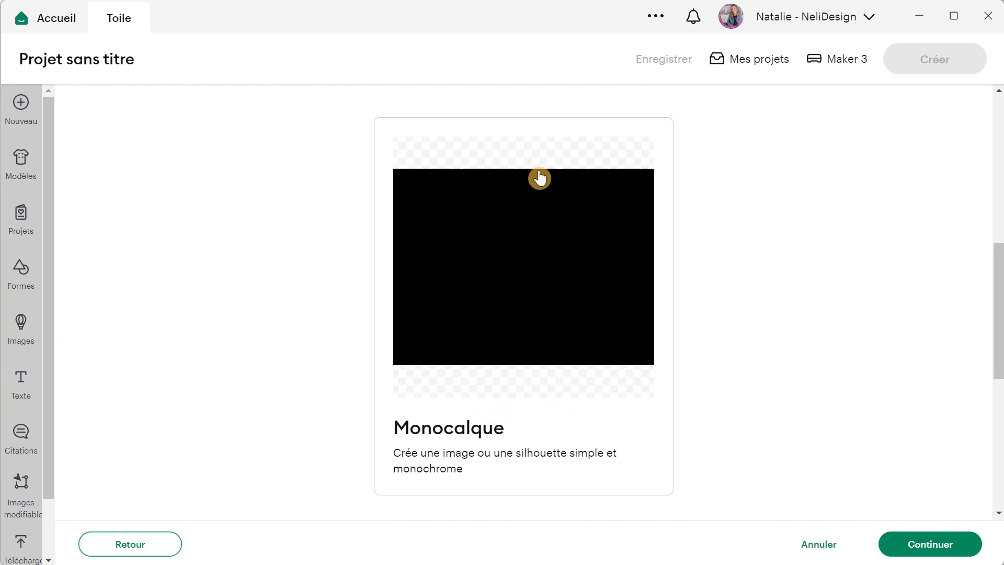
scroll(396, 302, "down", 7)
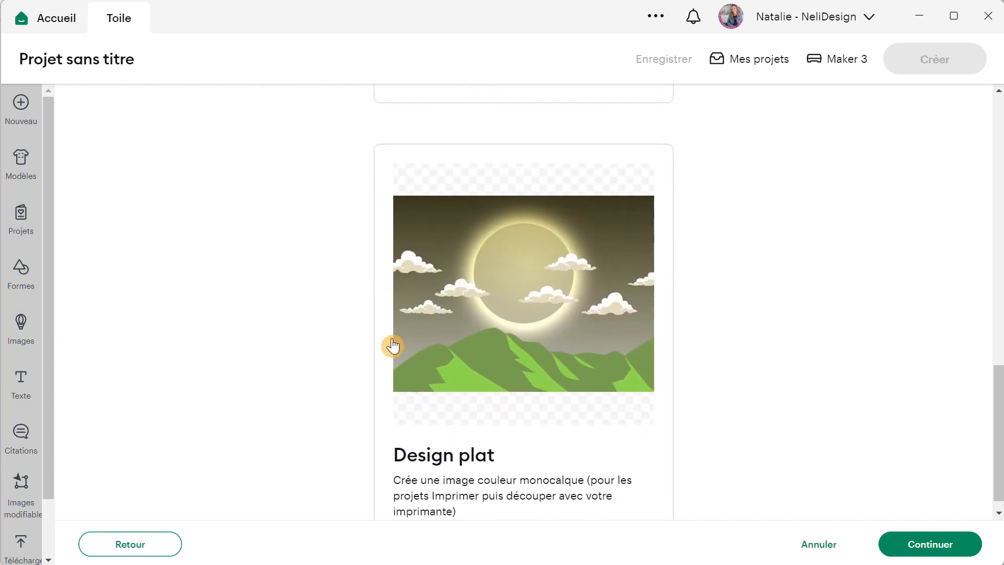
scroll(561, 422, "down", 1)
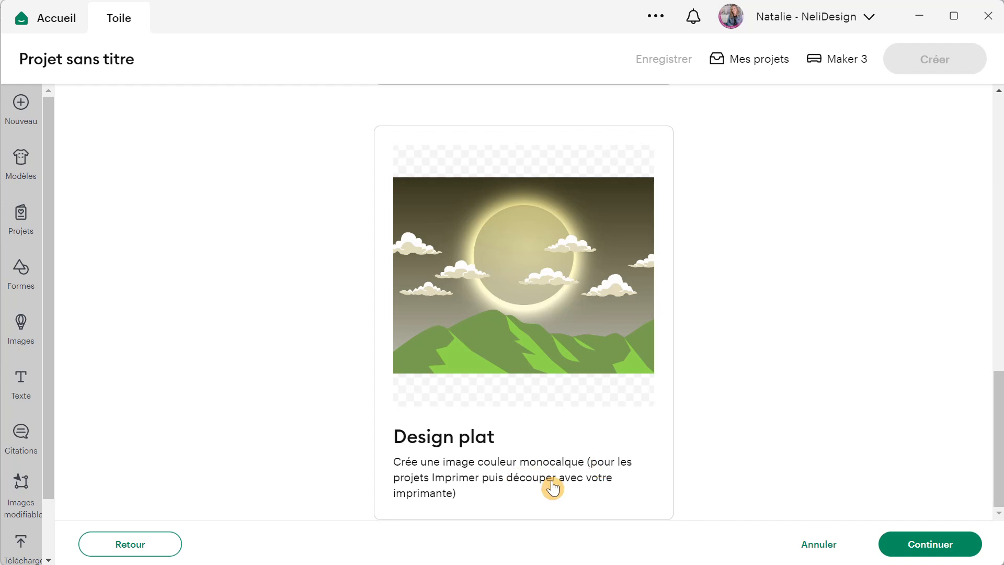
scroll(574, 465, "up", 7)
scroll(577, 463, "up", 7)
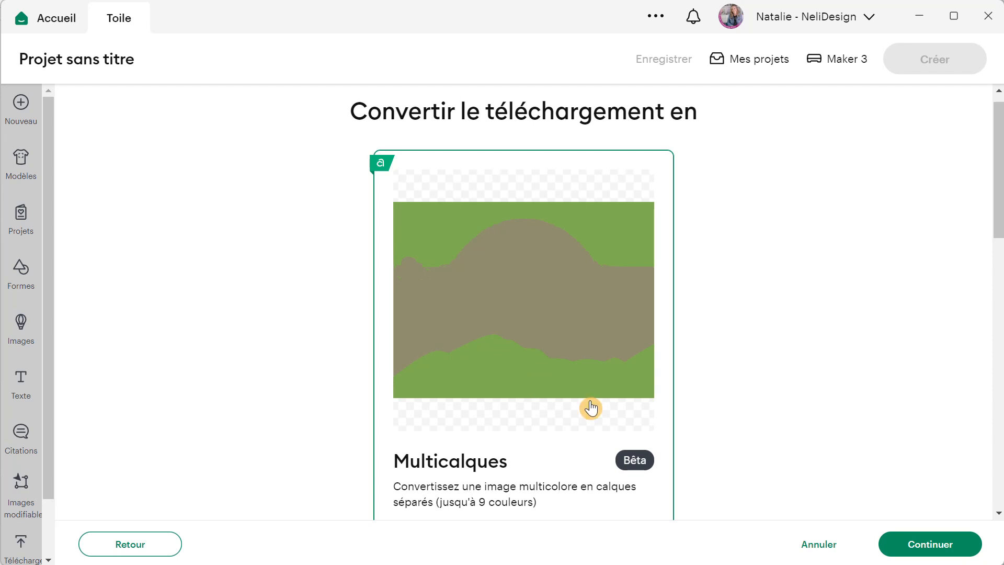
left_click(907, 544)
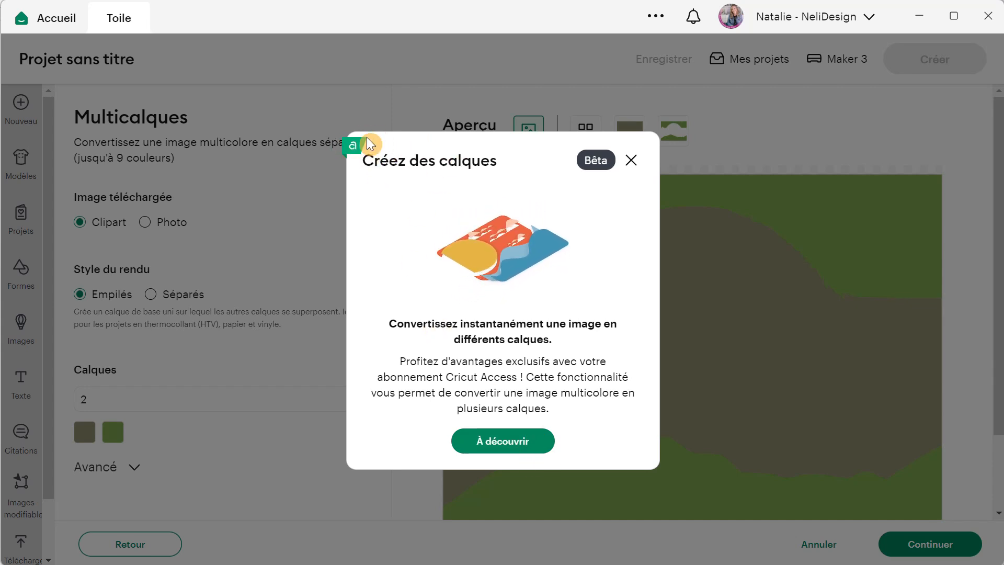
left_click(491, 444)
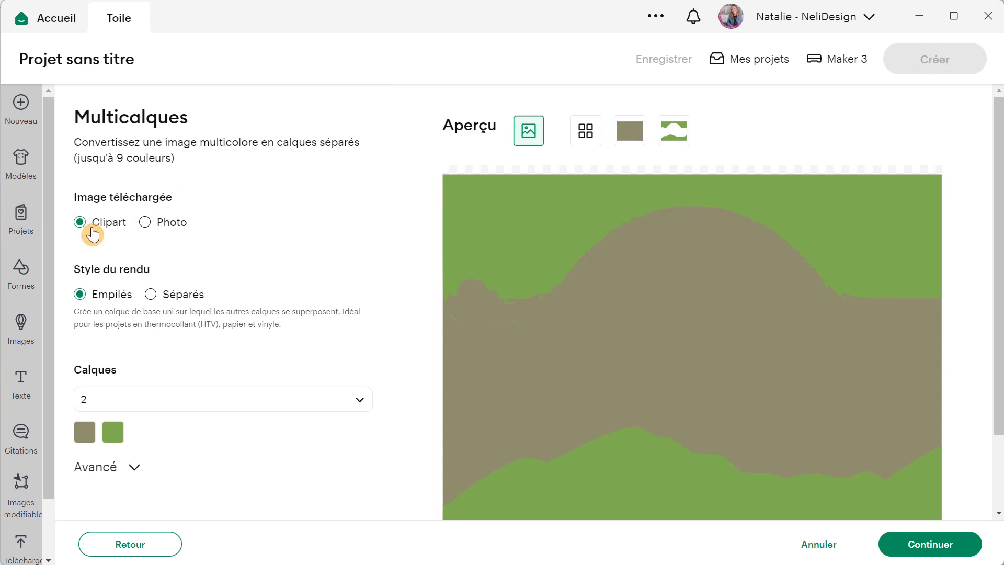
- Compare the Photo image type with Clipart, keep Clipart, and set the number of layers to 7
left_click(146, 223)
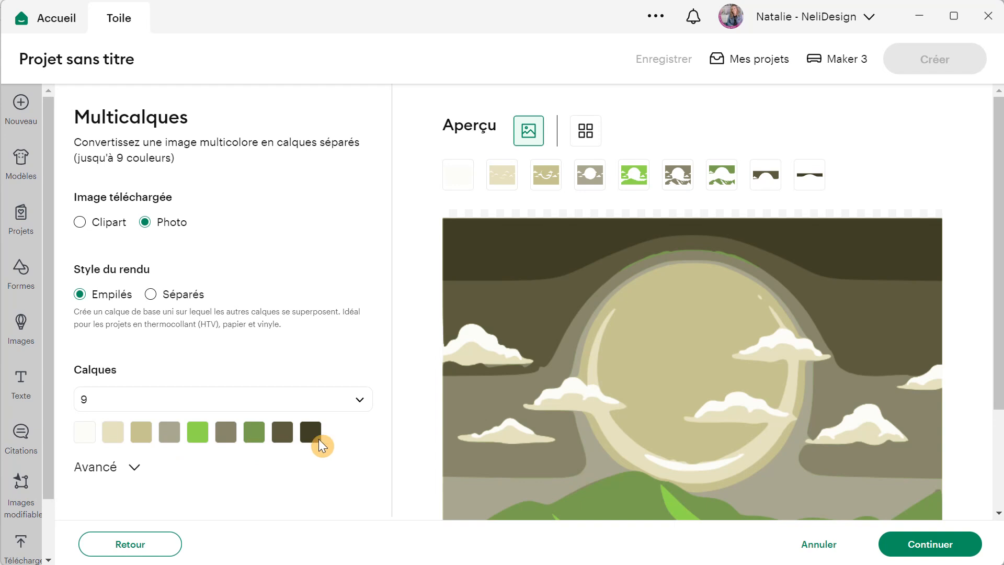
left_click(82, 222)
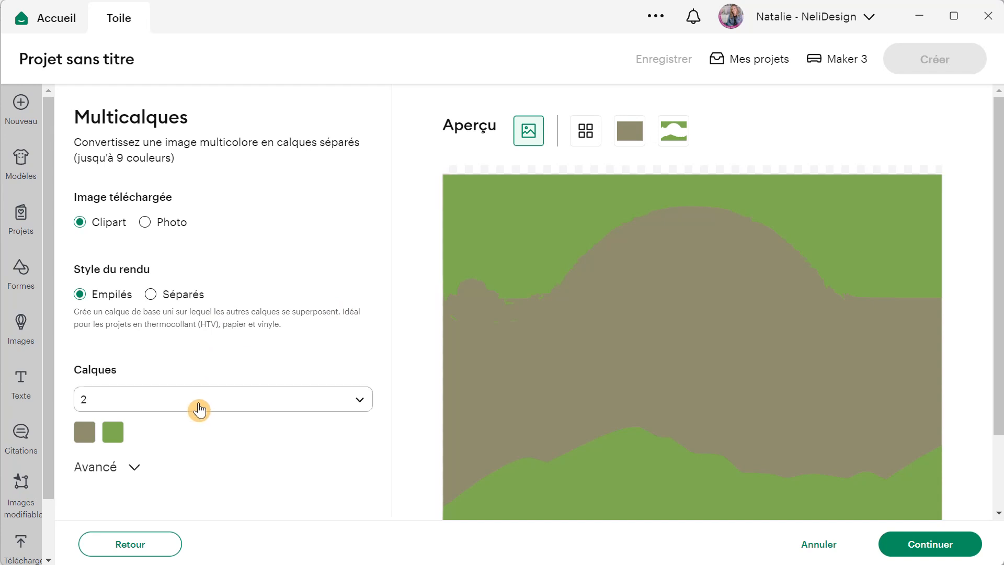
left_click(254, 405)
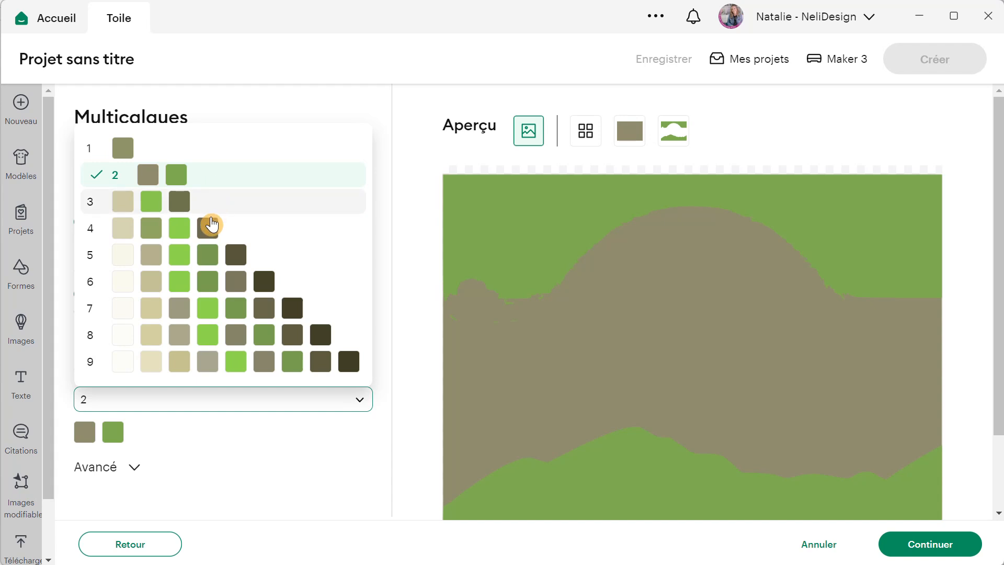
left_click(191, 310)
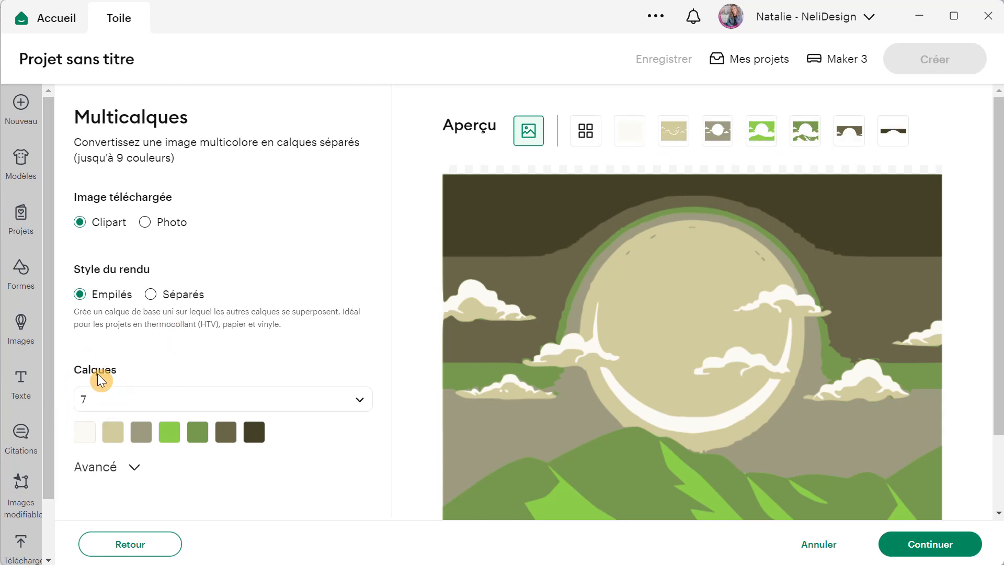
- Preview the first three stacked layers of the sunrise image individually, ending on the solid base layer
left_click(639, 140)
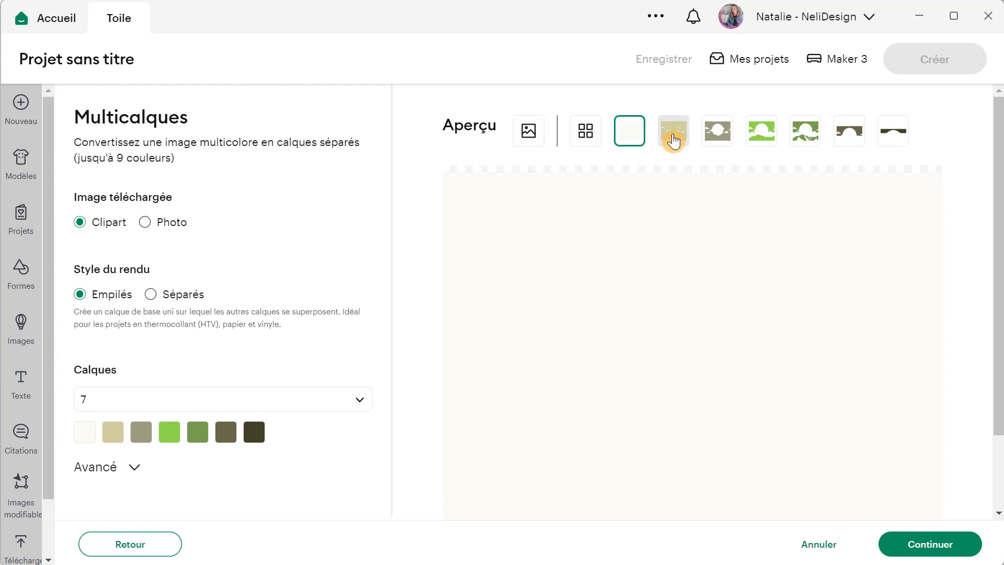
left_click(673, 141)
left_click(709, 139)
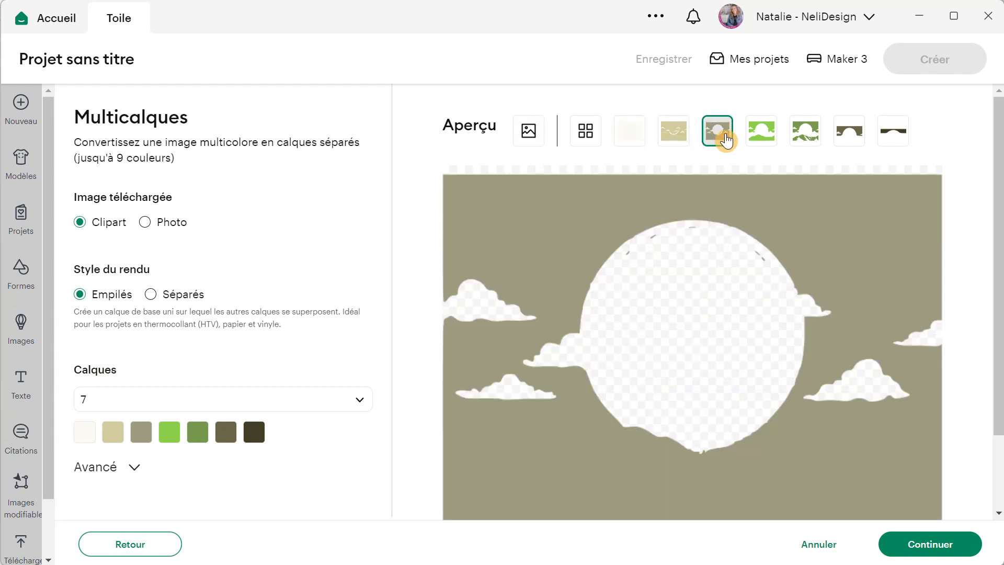
left_click(633, 139)
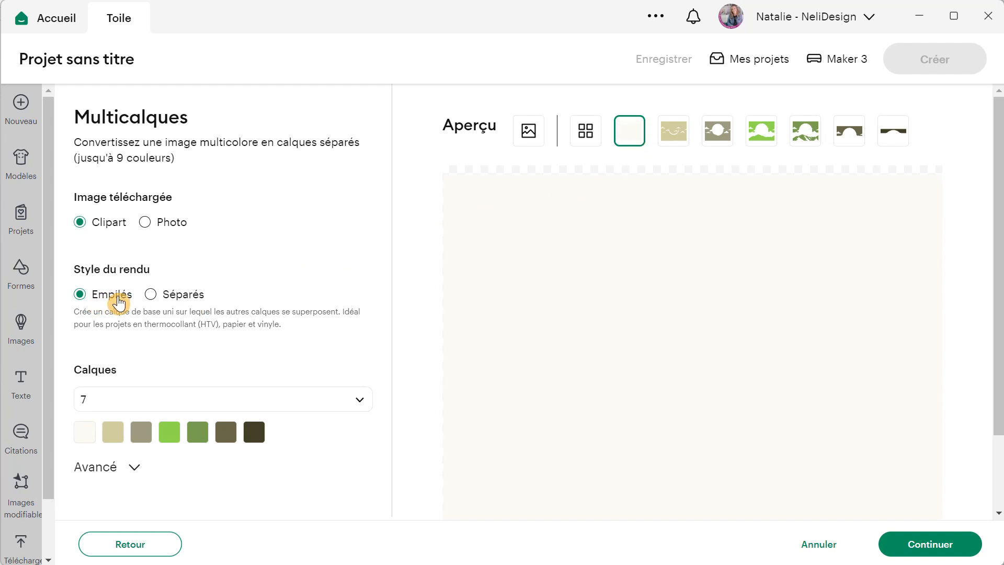
- Set the render style to Séparés and inspect each separated layer before returning to the full image preview
left_click(151, 296)
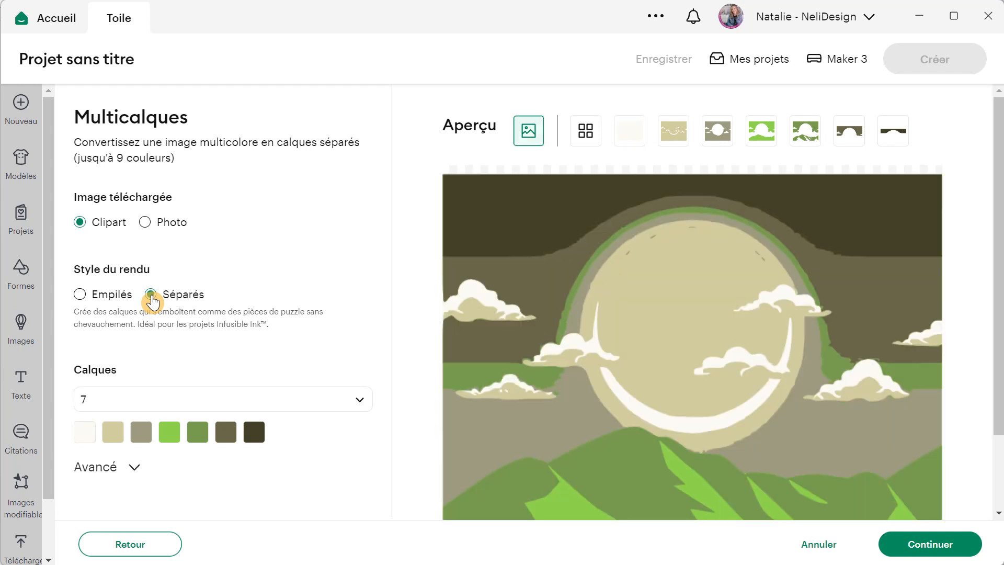
left_click(685, 145)
left_click(714, 142)
left_click(674, 143)
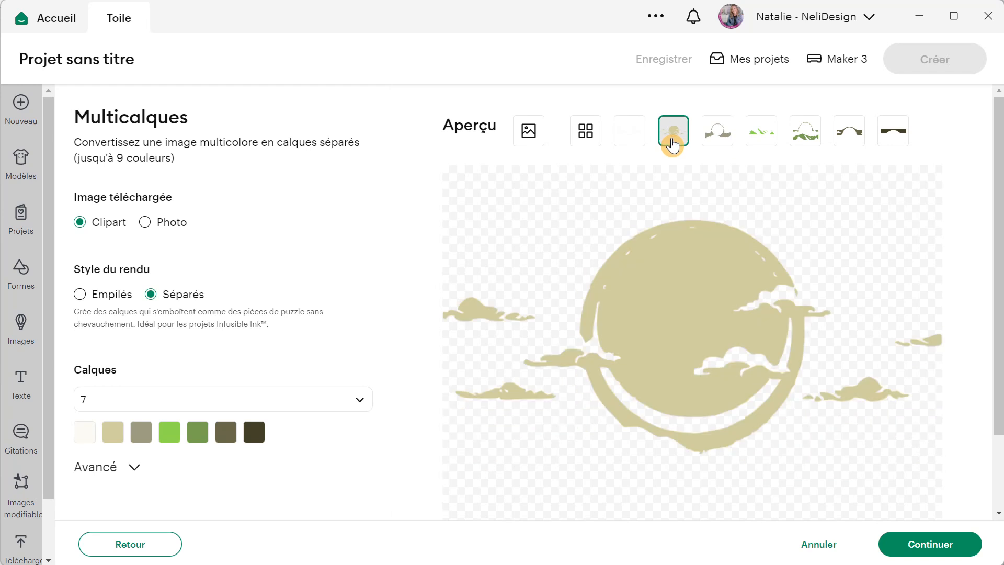
left_click(636, 143)
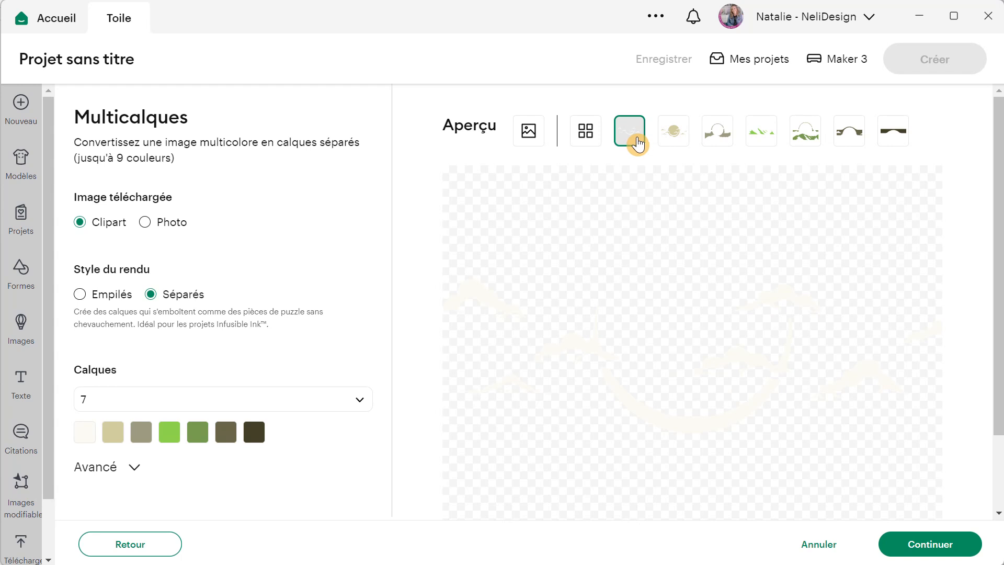
left_click(679, 129)
left_click(724, 136)
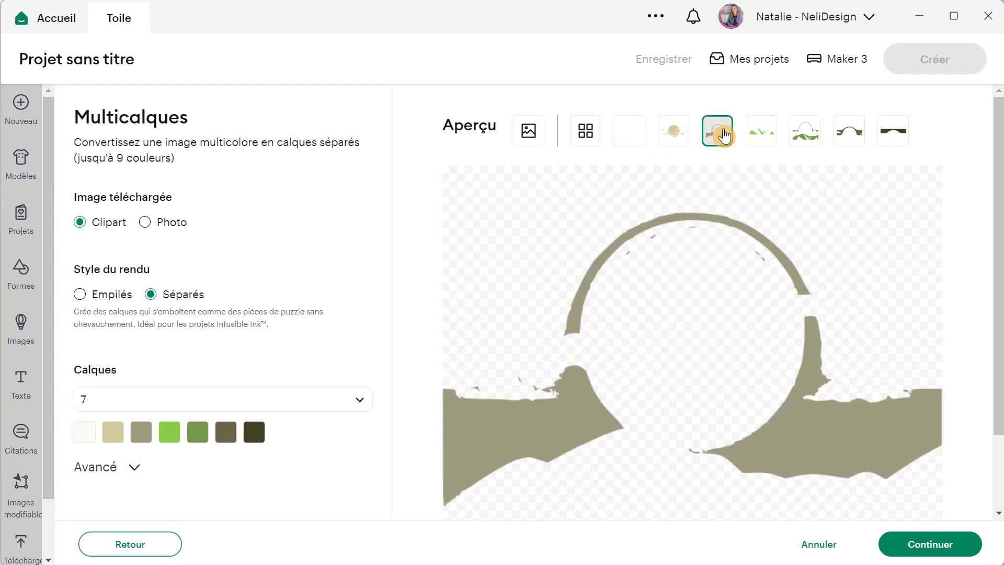
left_click(760, 135)
left_click(806, 144)
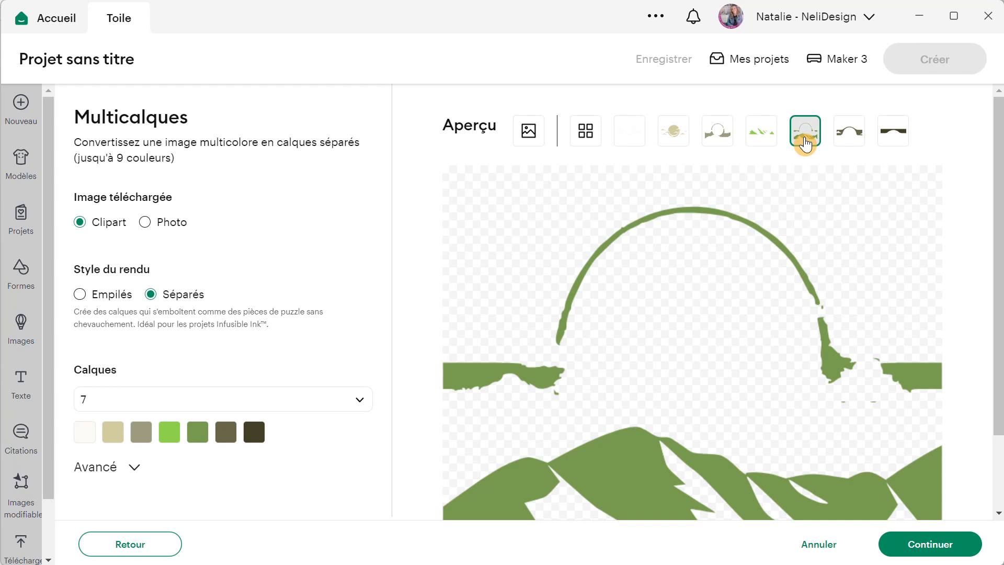
left_click(849, 135)
left_click(893, 140)
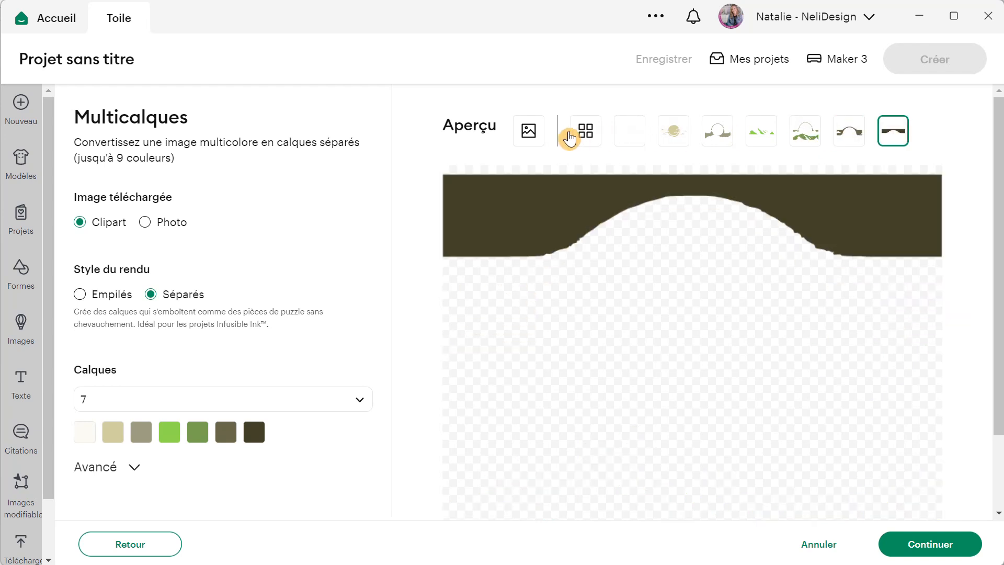
left_click(529, 133)
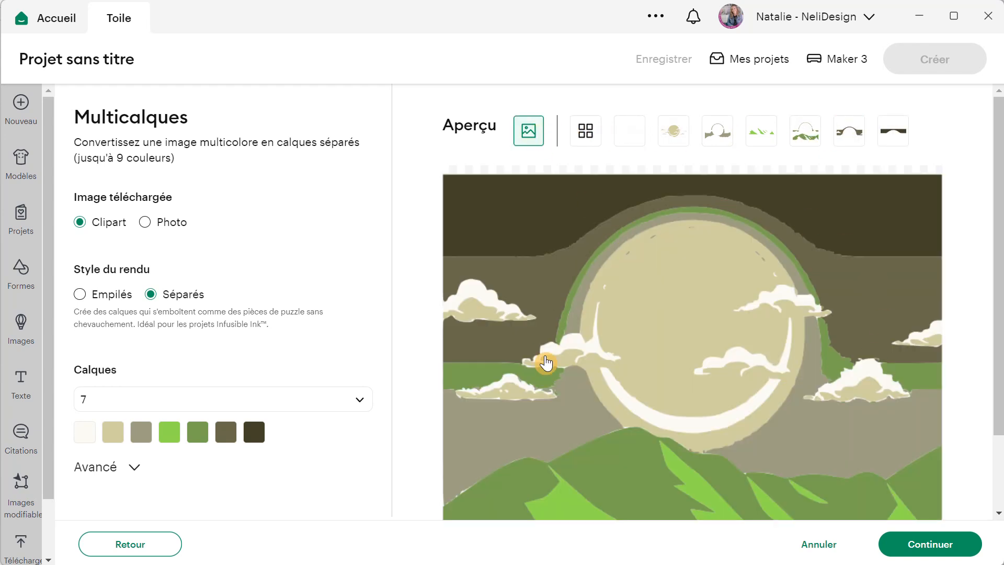
- Try a 6-layer version of the separated image and go back to 7 layers
left_click(337, 409)
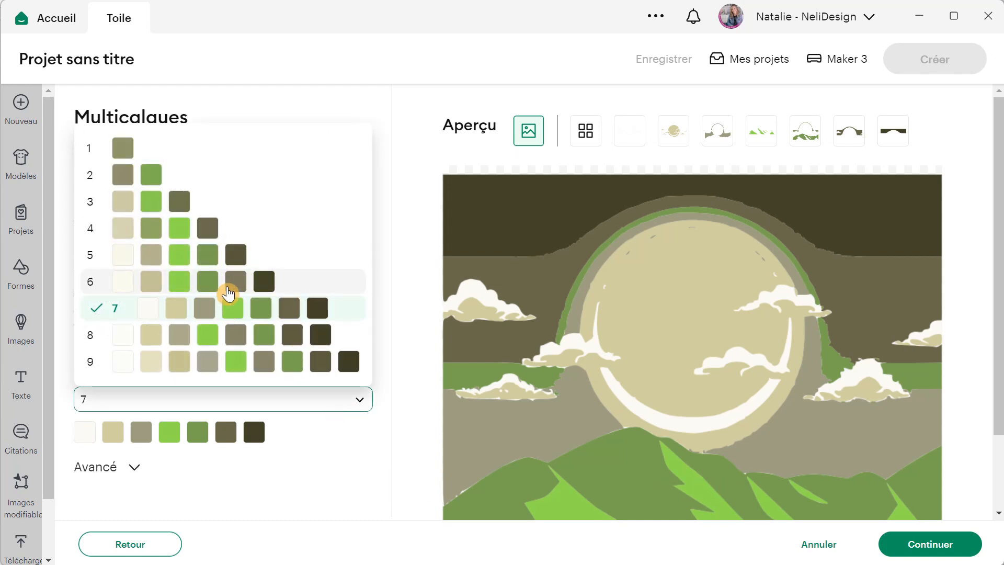
left_click(220, 286)
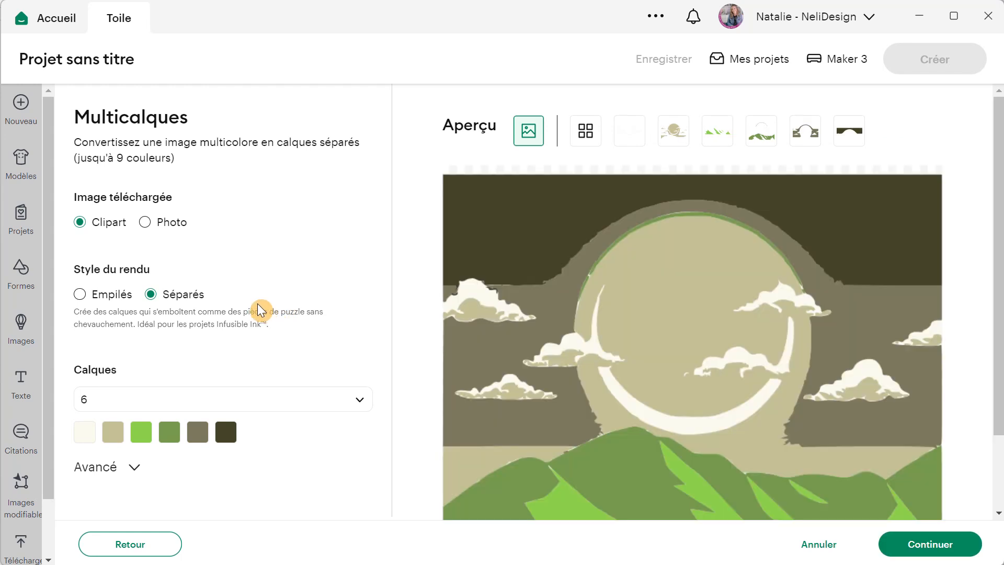
left_click(240, 400)
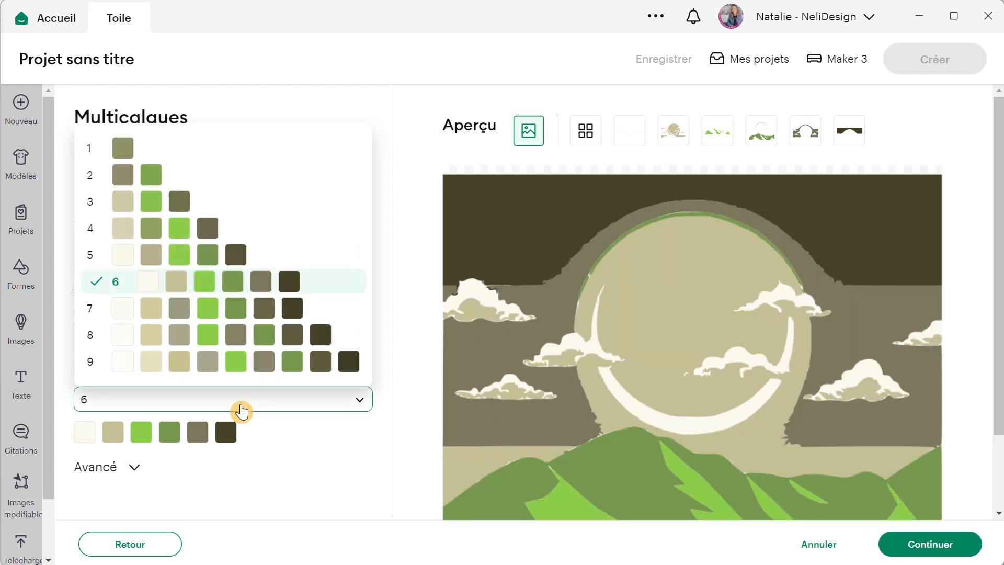
left_click(231, 318)
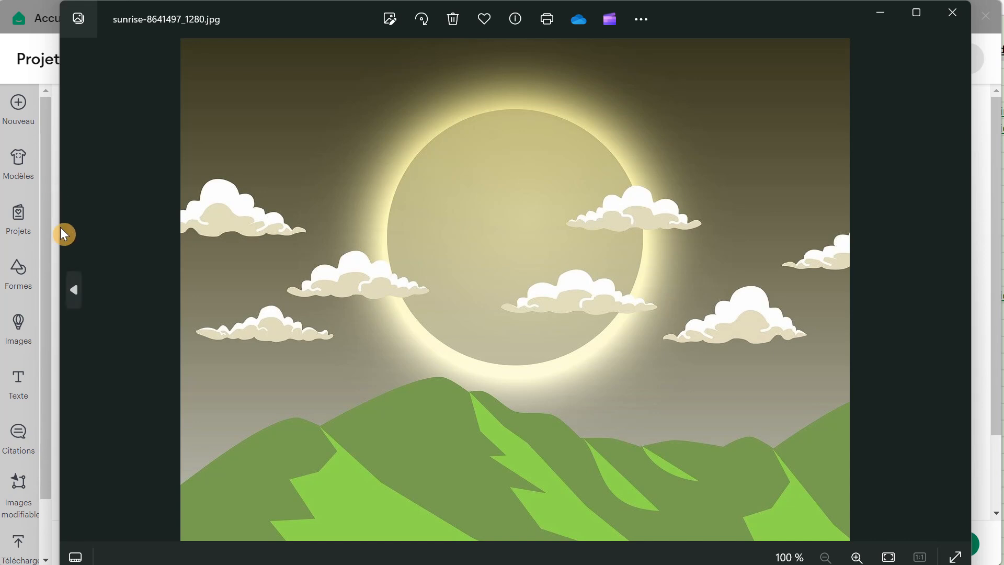
- Narrow the photo viewer window to compare the original sunrise image with the conversion, and set the number of layers to 8
left_click_drag(59, 225, 579, 250)
left_click(616, 253)
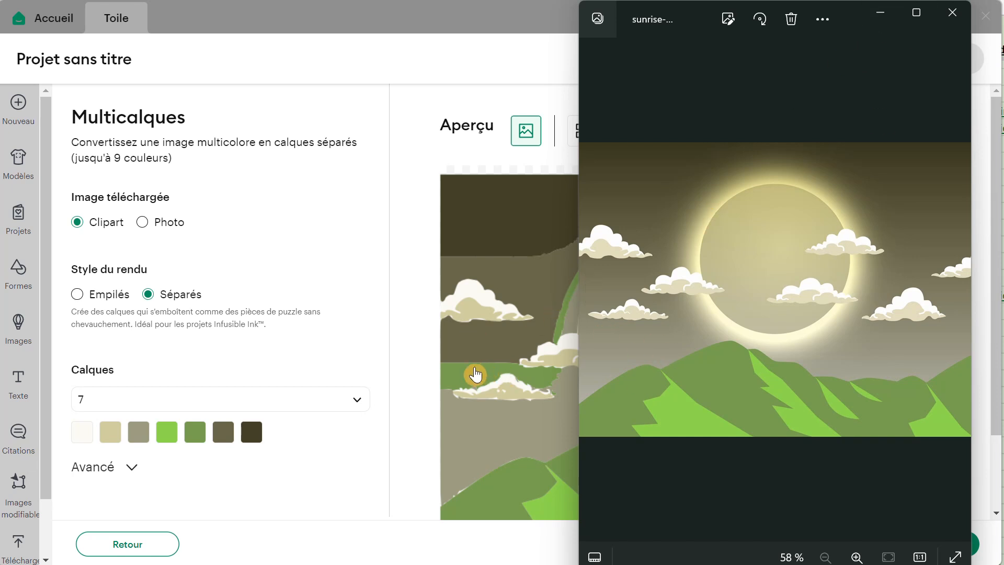
left_click(262, 404)
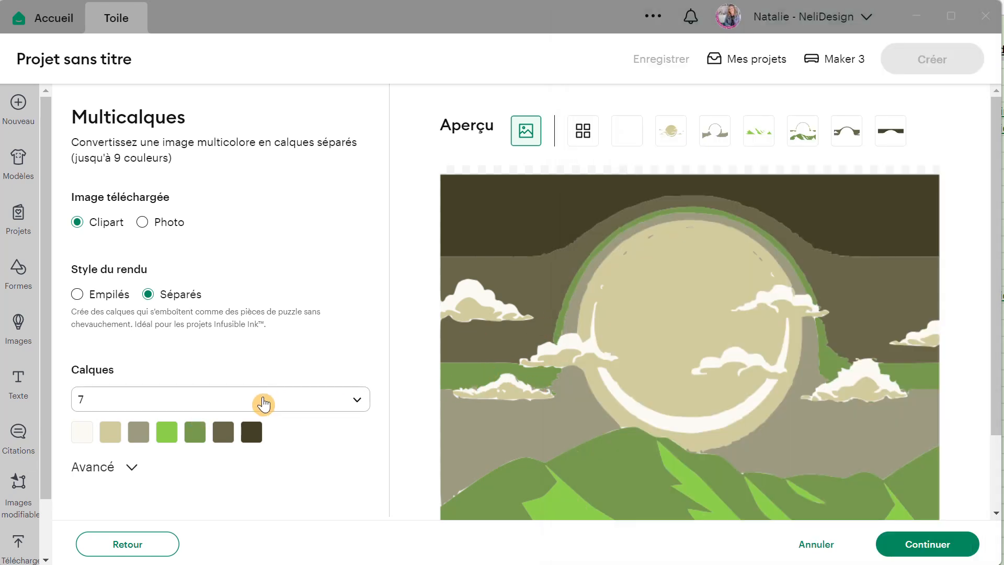
left_click(202, 336)
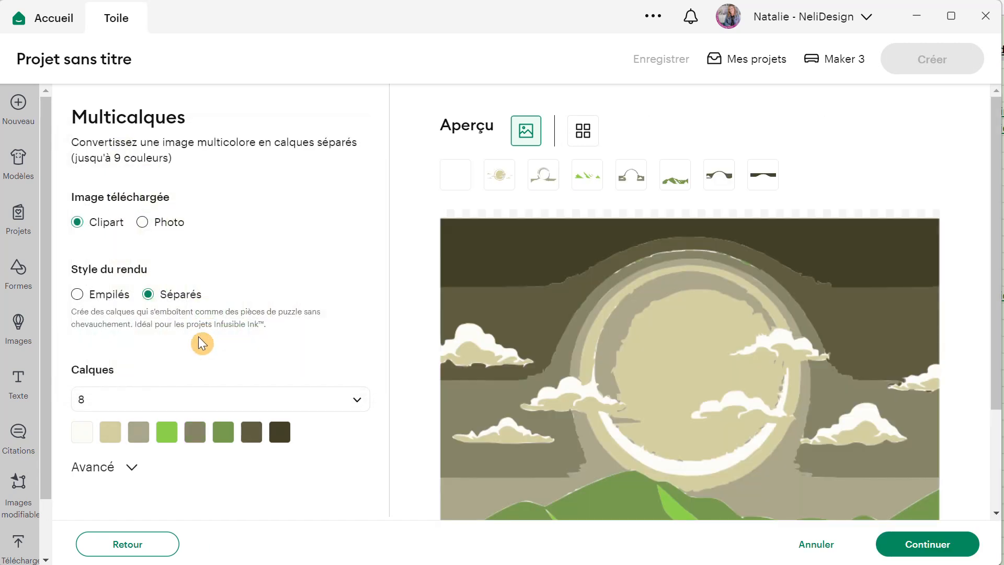
- Expand the advanced conversion settings and inspect the beige sun layer and the adjacent grey-beige layer for stray details
scroll(554, 336, "down", 3)
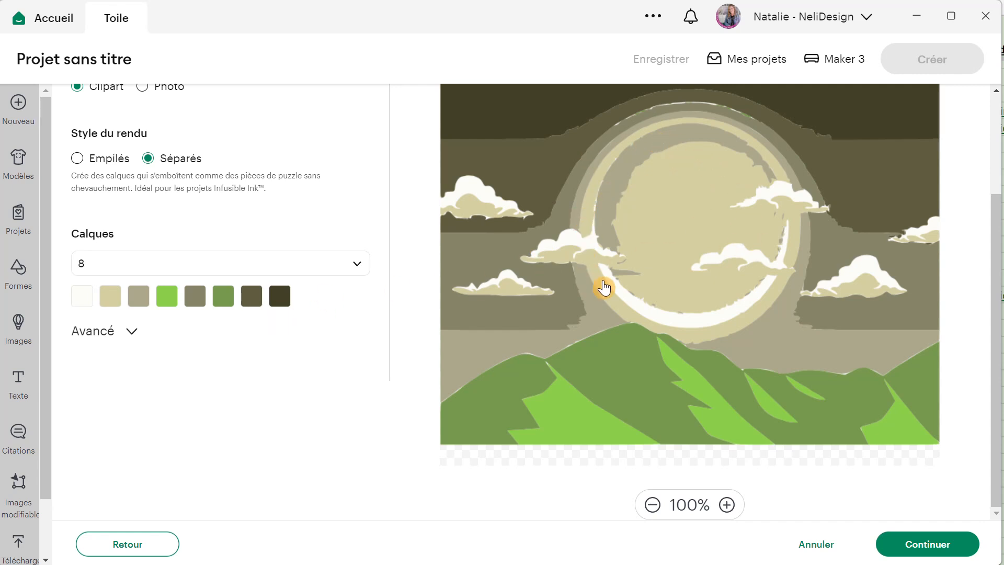
left_click(133, 334)
scroll(148, 344, "down", 5)
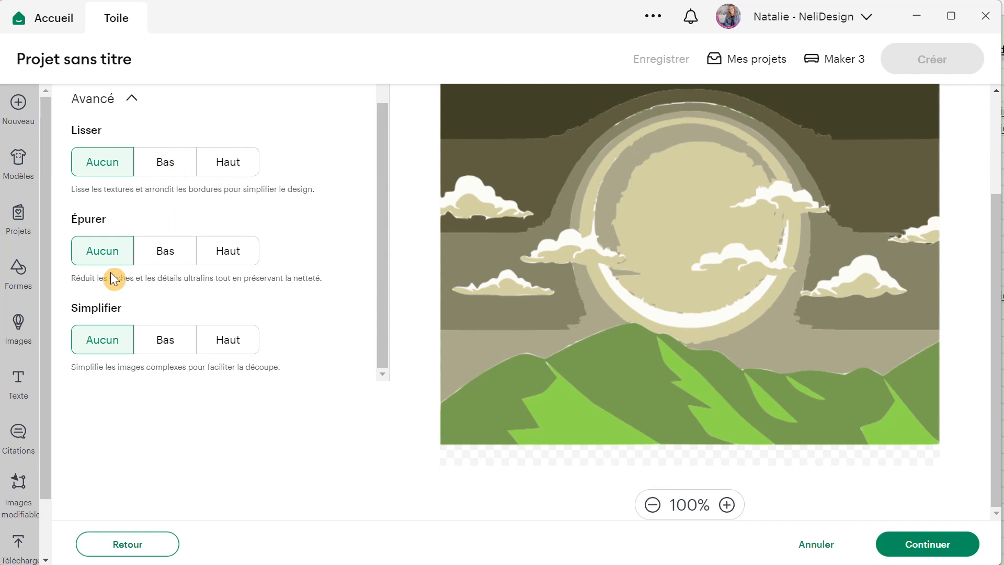
scroll(634, 250, "up", 3)
left_click(513, 182)
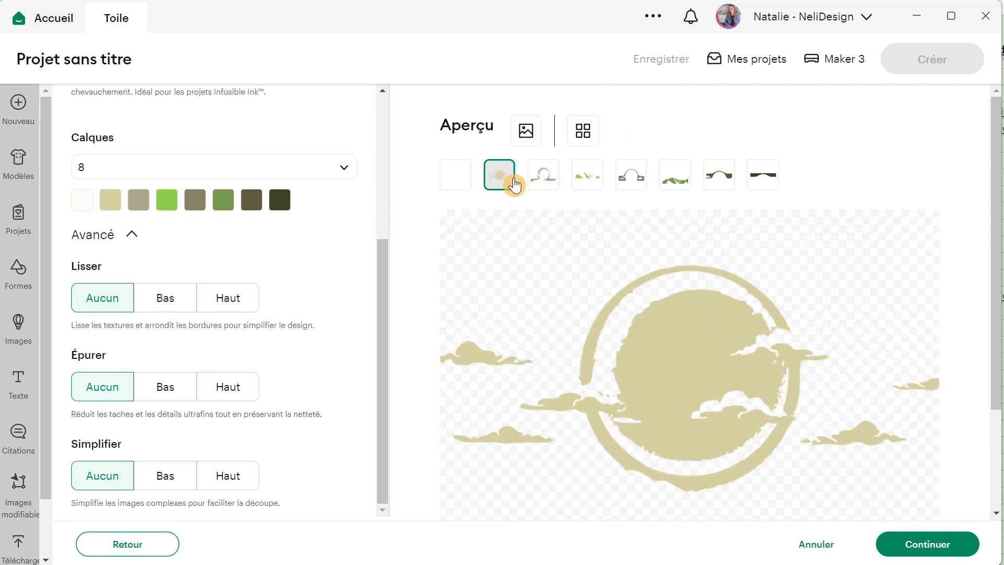
left_click(544, 177)
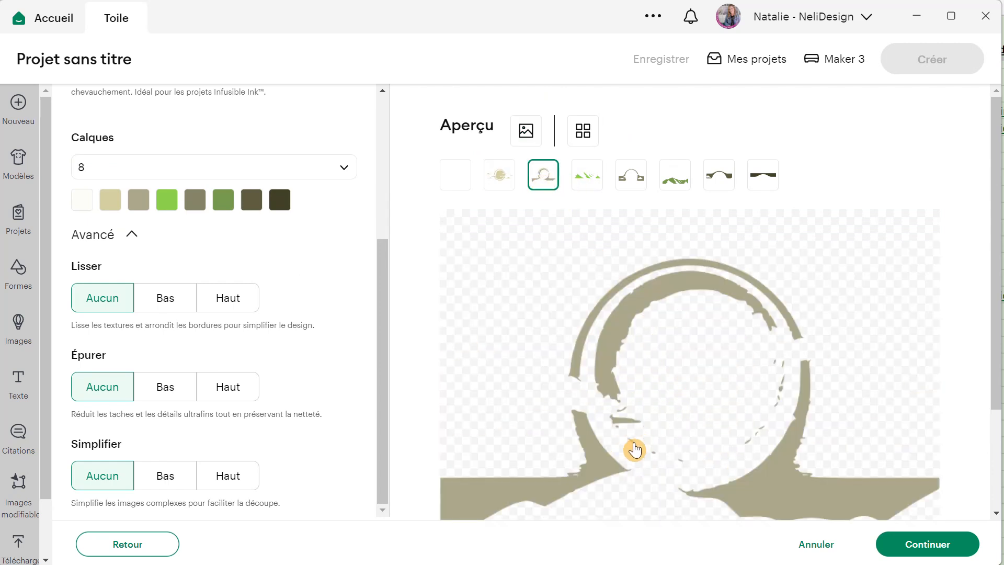
- Set Épurer to Bas and check the result on the grey-beige layer and the full image
left_click(170, 391)
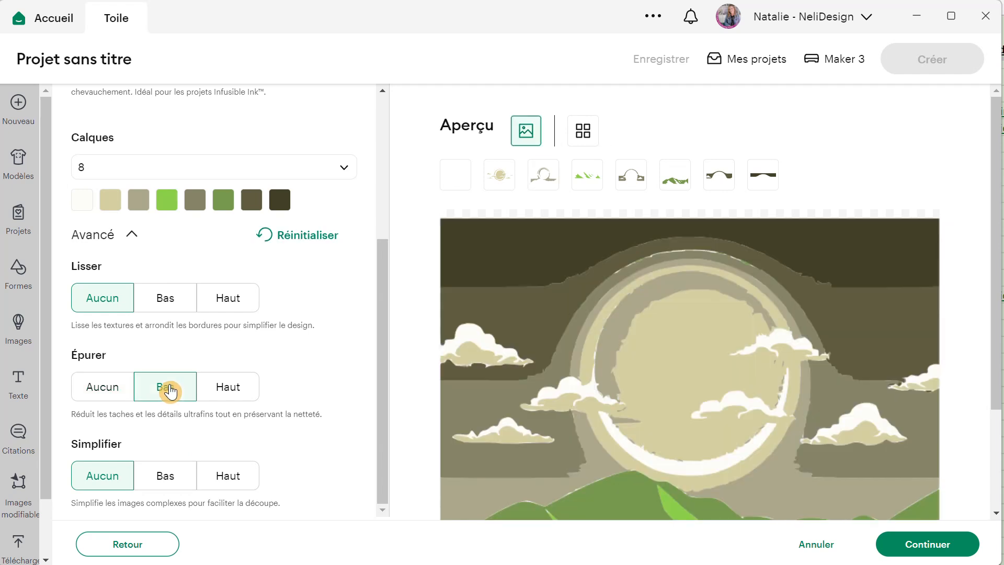
left_click(544, 178)
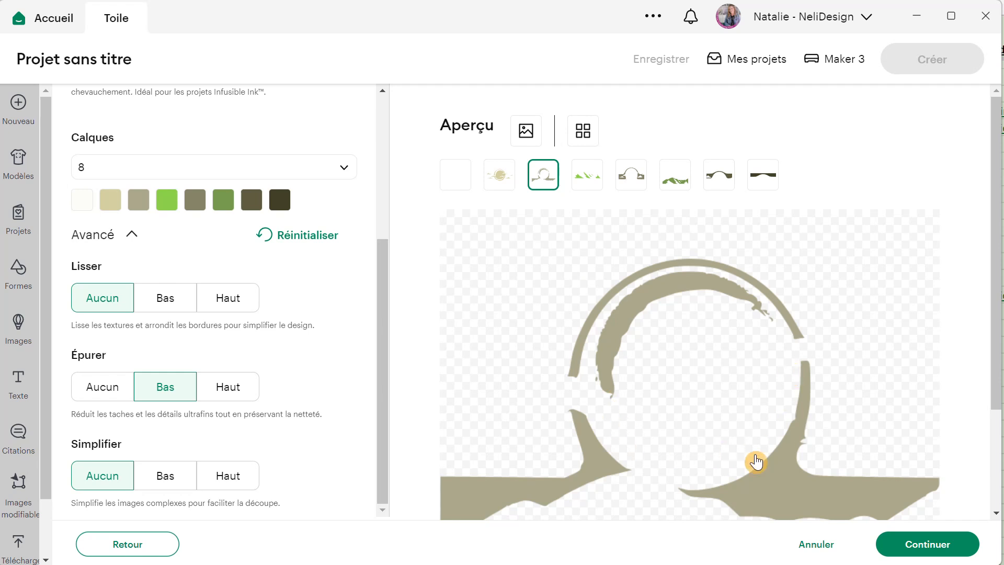
left_click(520, 145)
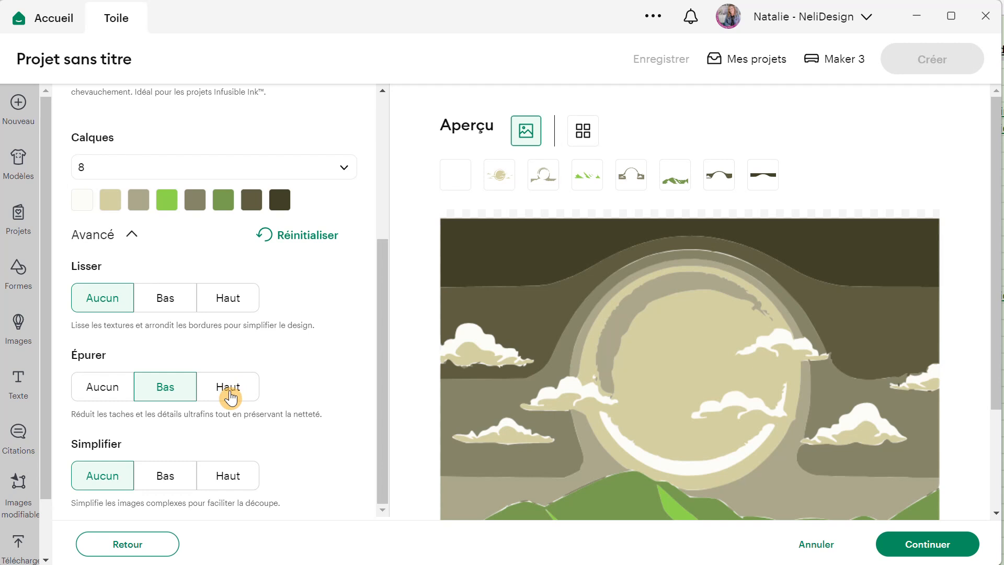
- Try the Bas and Haut levels of Simplifier and set it back to Aucun
scroll(227, 413, "down", 3)
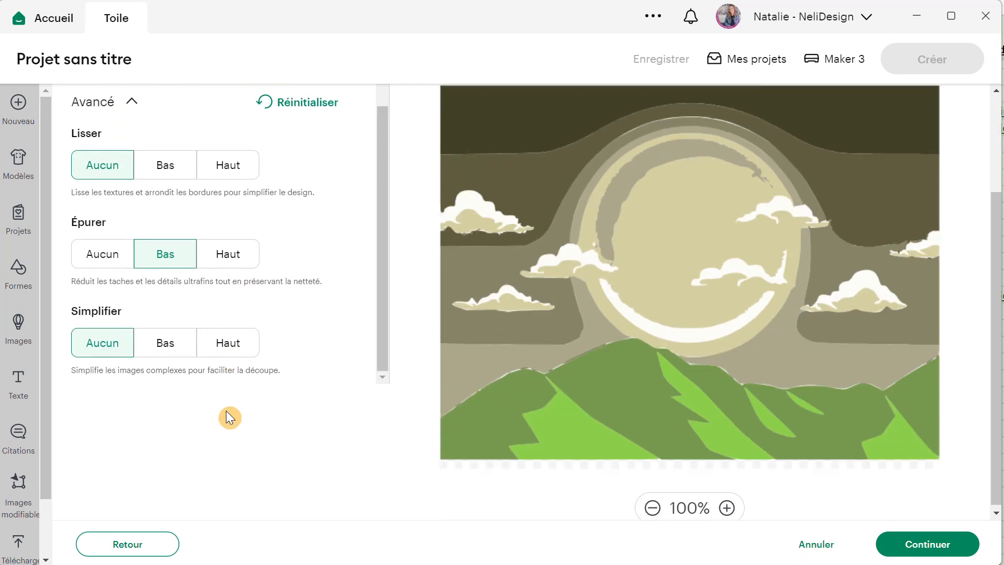
left_click(165, 345)
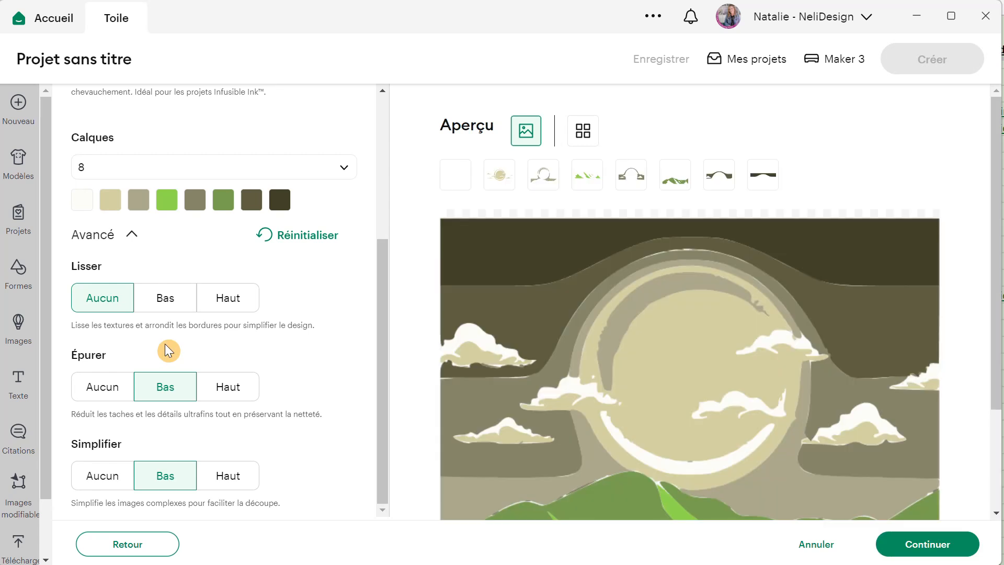
left_click(241, 475)
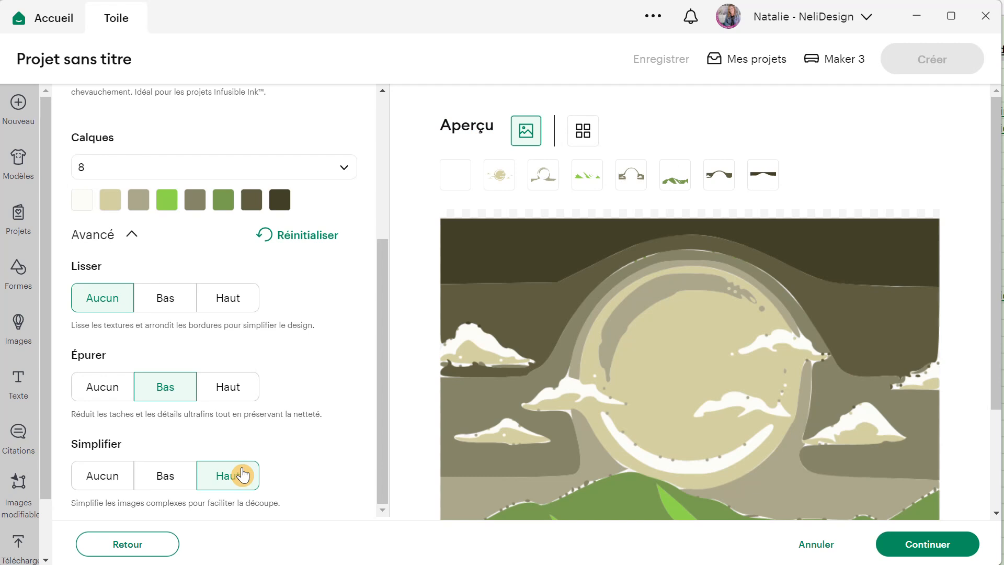
left_click(111, 474)
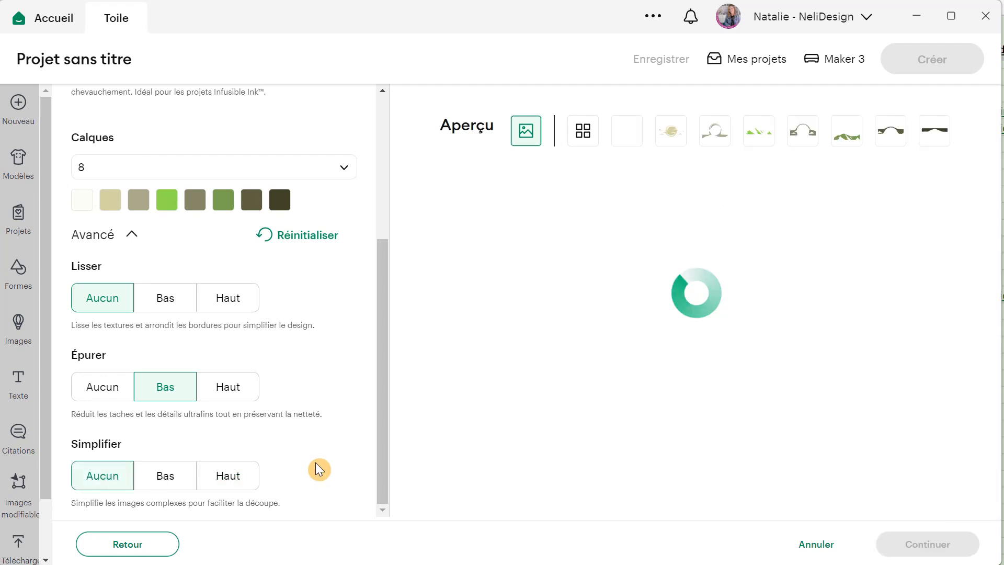
- Set the render style to Empilés and inspect the stacked color layers one by one
scroll(224, 201, "up", 5)
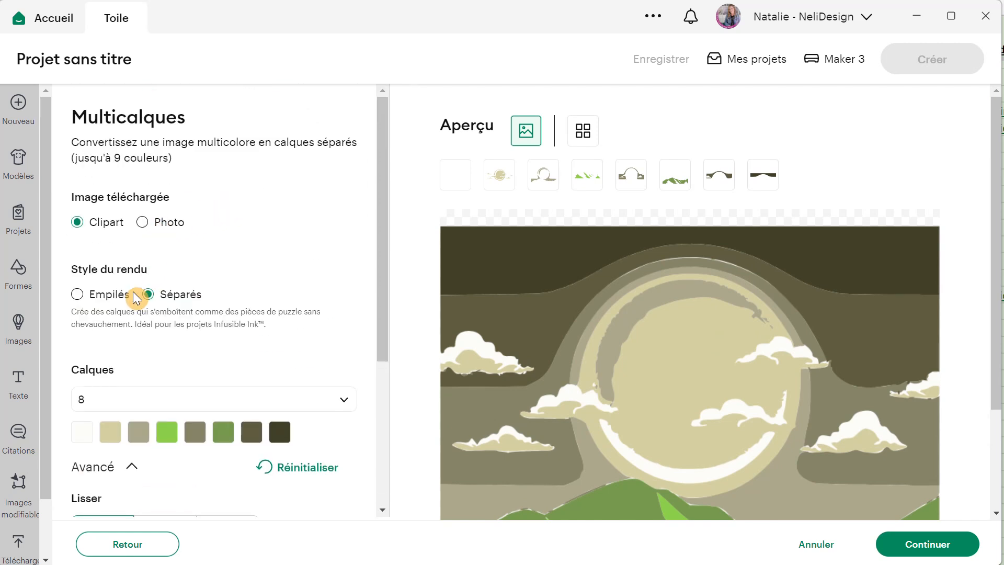
left_click(112, 296)
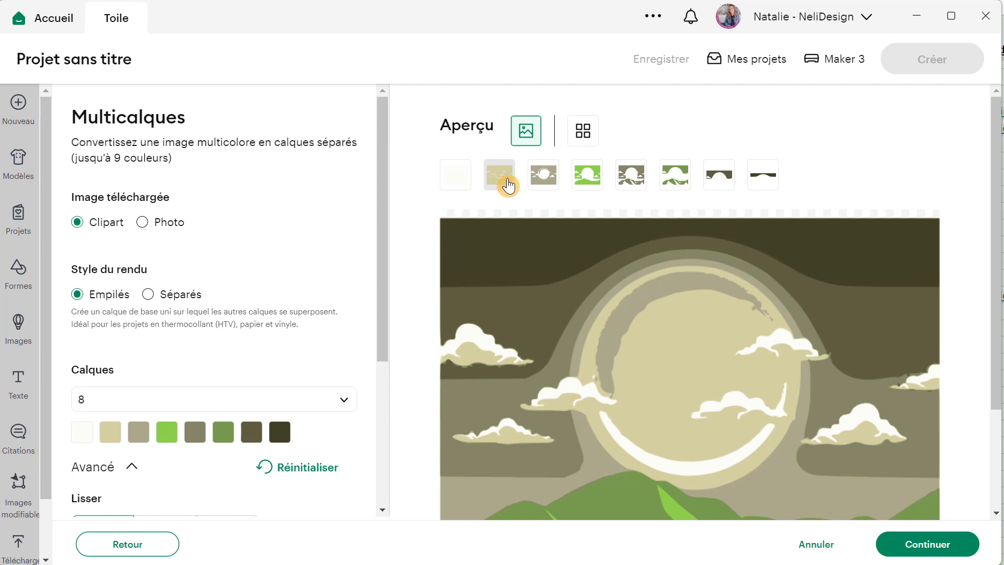
left_click(506, 180)
left_click(543, 180)
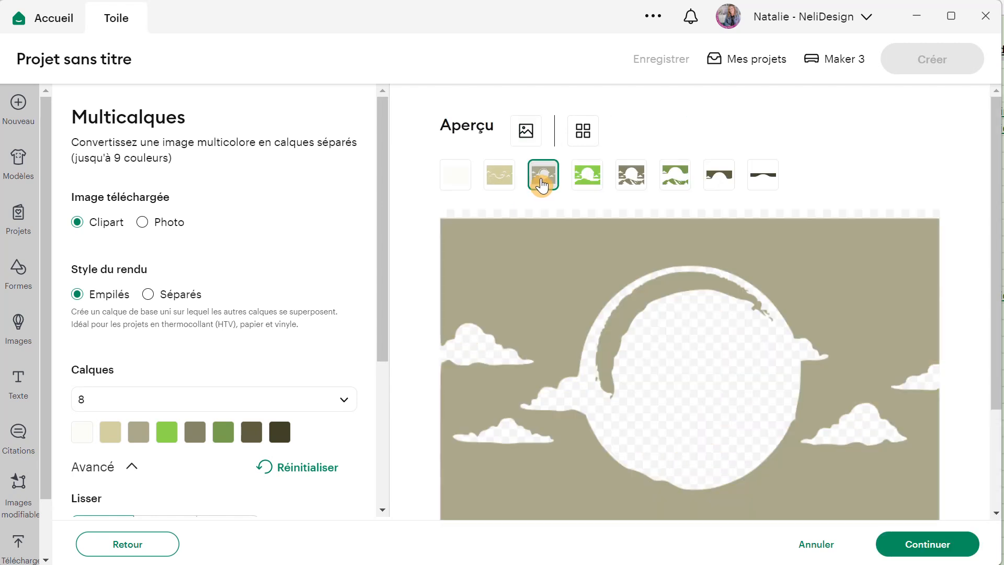
left_click(590, 183)
left_click(633, 183)
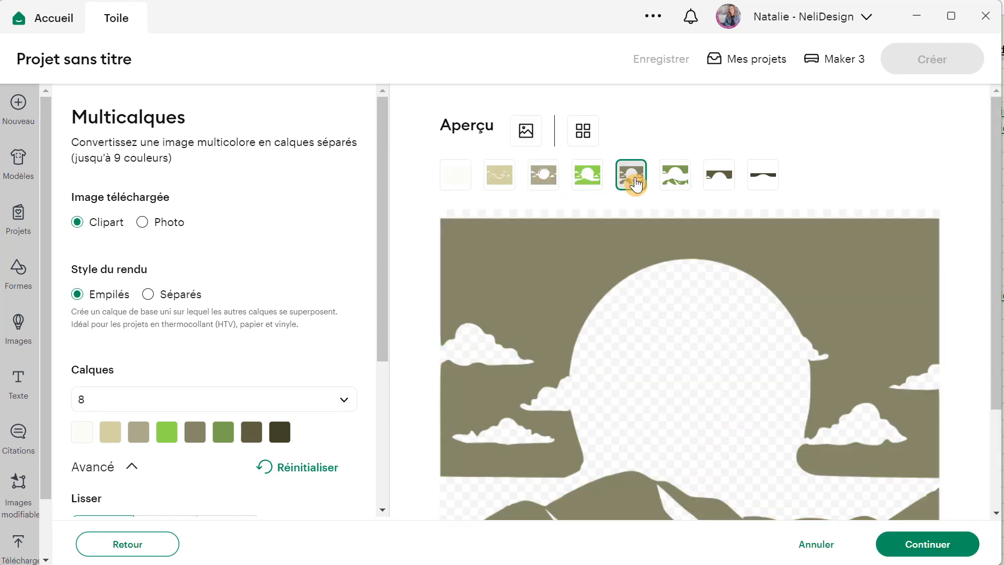
left_click(680, 185)
scroll(677, 202, "down", 3)
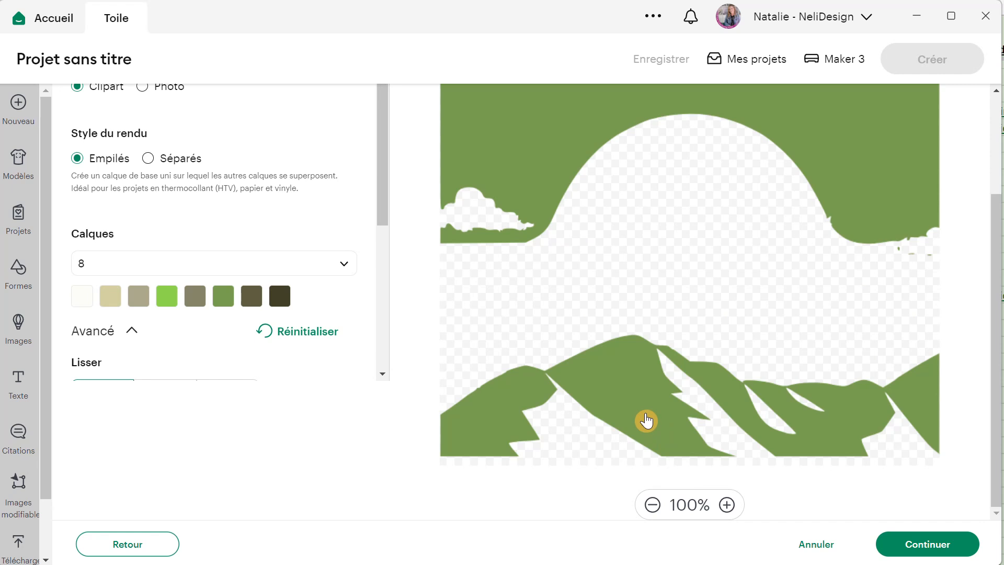
scroll(646, 255, "up", 3)
left_click(729, 180)
left_click(759, 181)
left_click(553, 178)
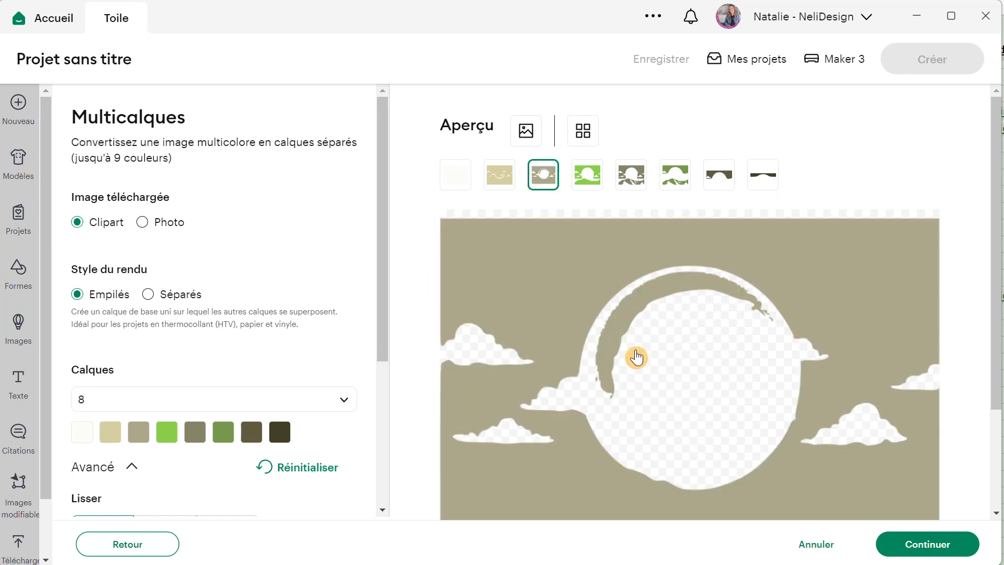
- Set Lisser to Bas and compare the conversion with the original sunrise image in the photo viewer
scroll(227, 394, "down", 3)
left_click(165, 385)
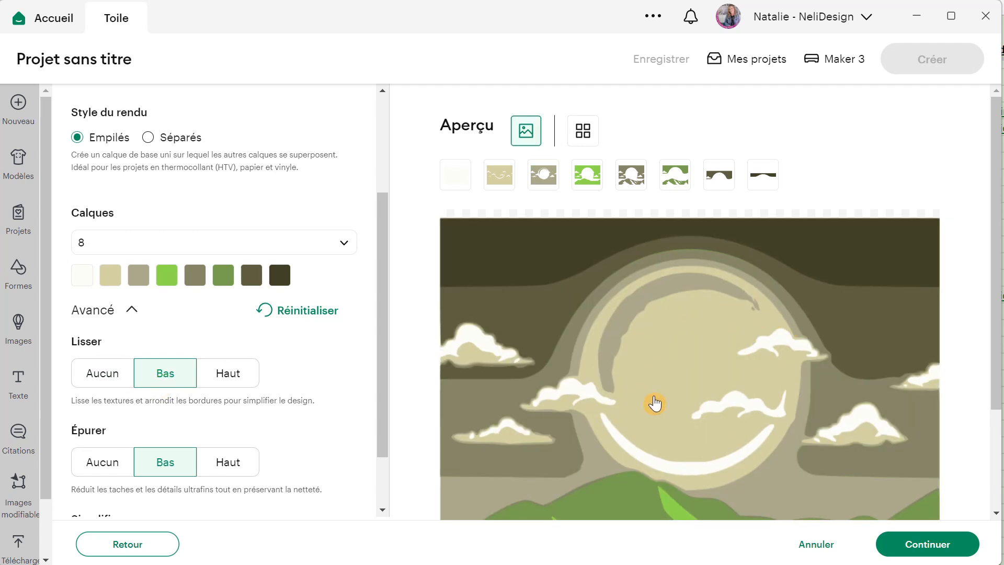
scroll(657, 387, "down", 3)
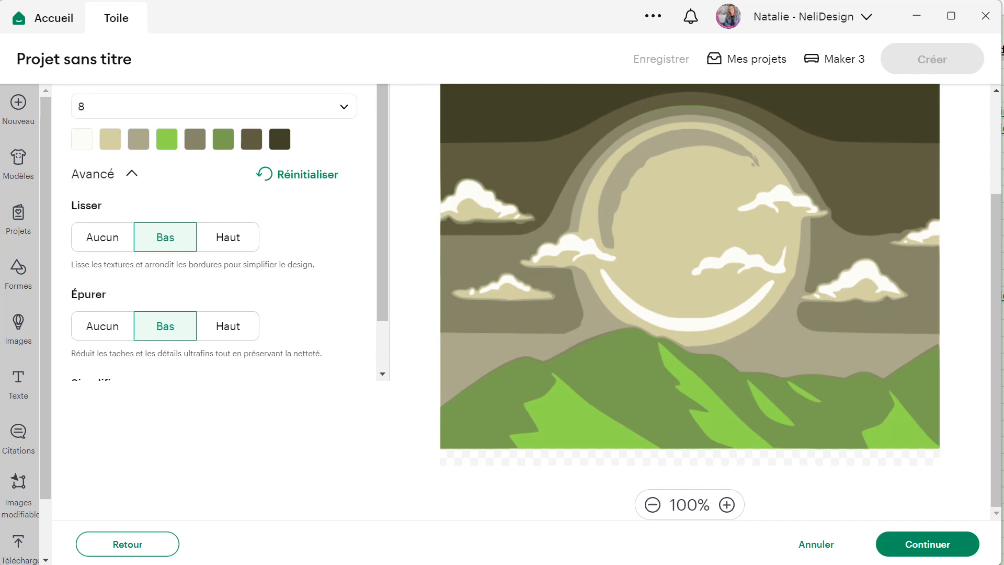
key("alt+Tab")
left_click_drag(856, 24, 358, 30)
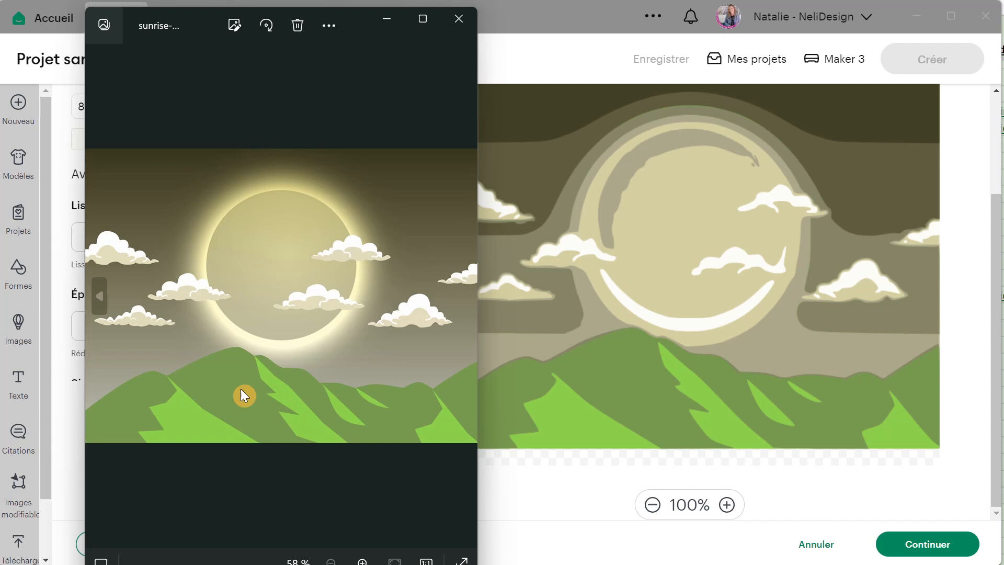
left_click(949, 396)
- Upload the converted sunrise image to the canvas and resize it to about 20.85 by 15.64 cm
left_click(928, 547)
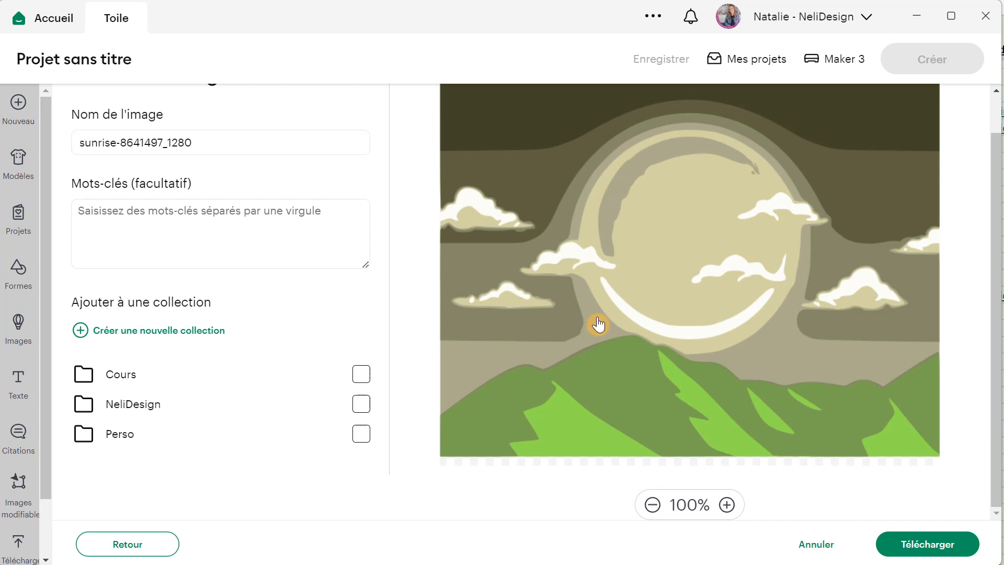
left_click(916, 544)
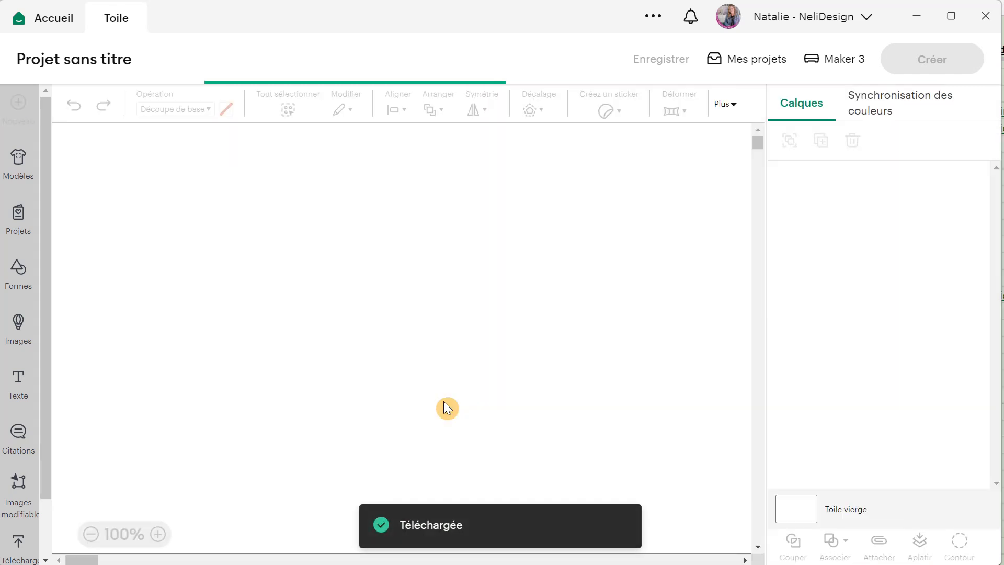
left_click_drag(413, 404, 559, 430)
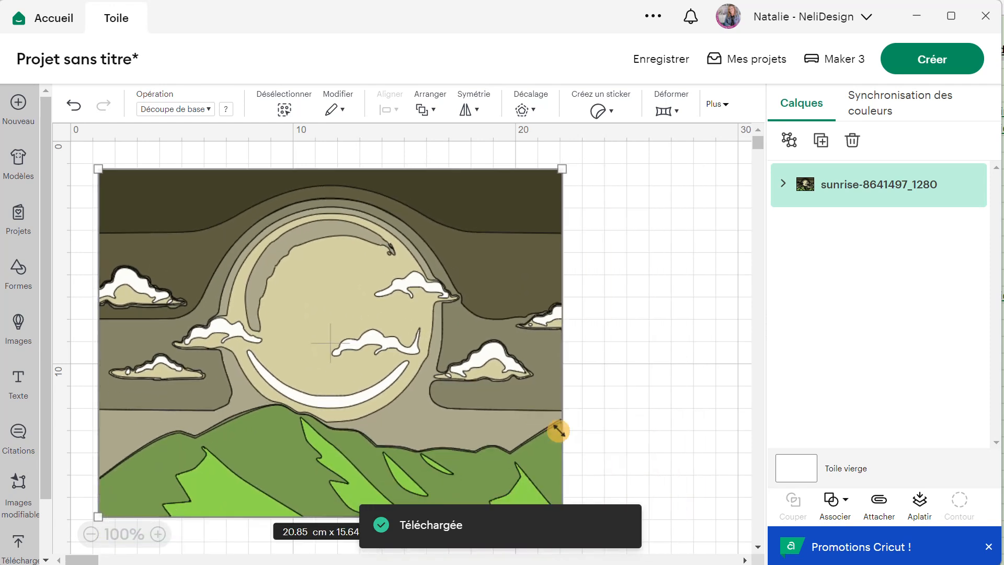
- Expand the sunrise image's layer group and ungroup it into separate layers
left_click(784, 184)
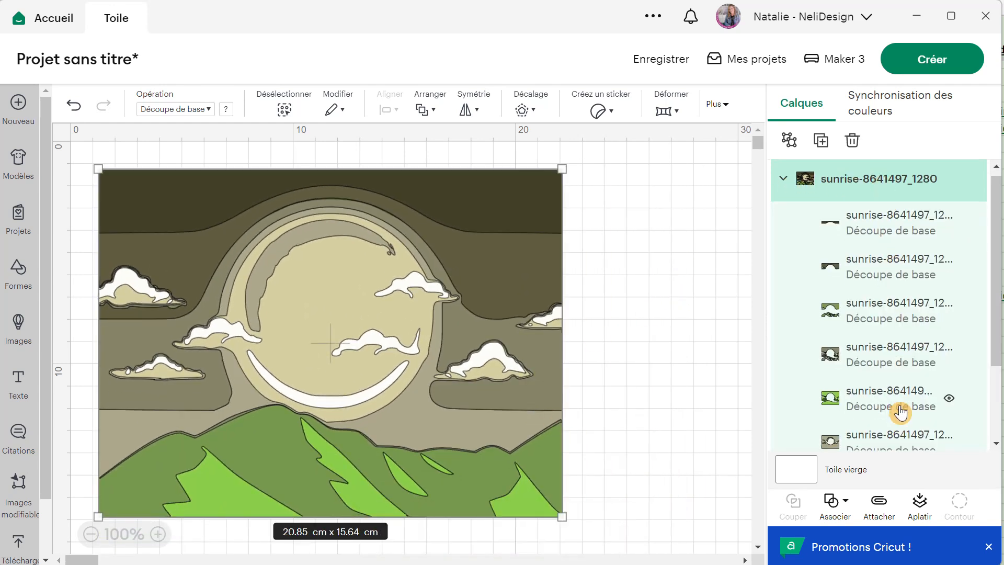
scroll(900, 411, "down", 2)
left_click(626, 368)
mouse_move(529, 377)
left_mouse_down()
mouse_move(617, 363)
mouse_move(520, 369)
left_mouse_up()
left_click(793, 146)
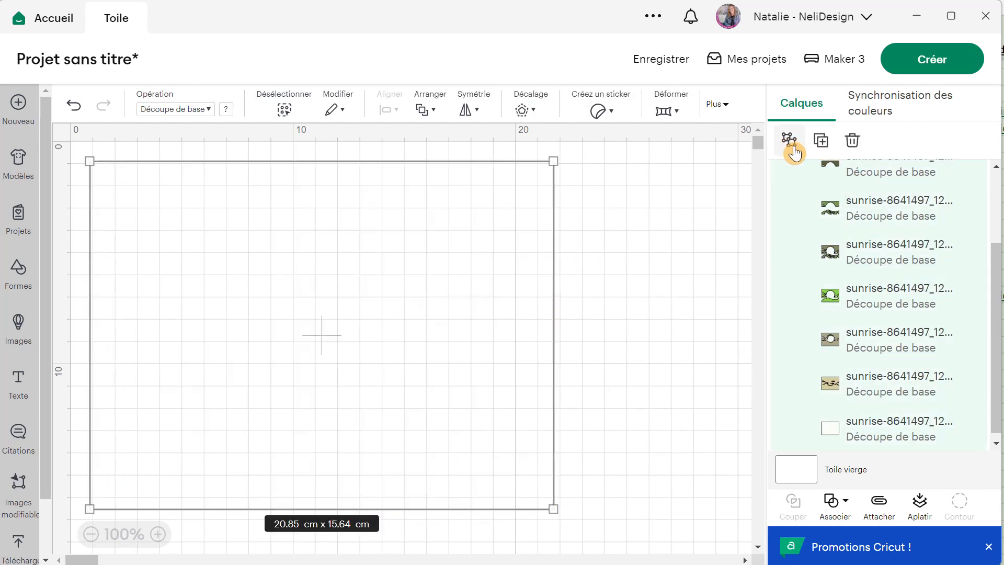
- Hide the layers around the beige one, show the beige layer, and hide its tiny stray specks with Contour
left_click(711, 293)
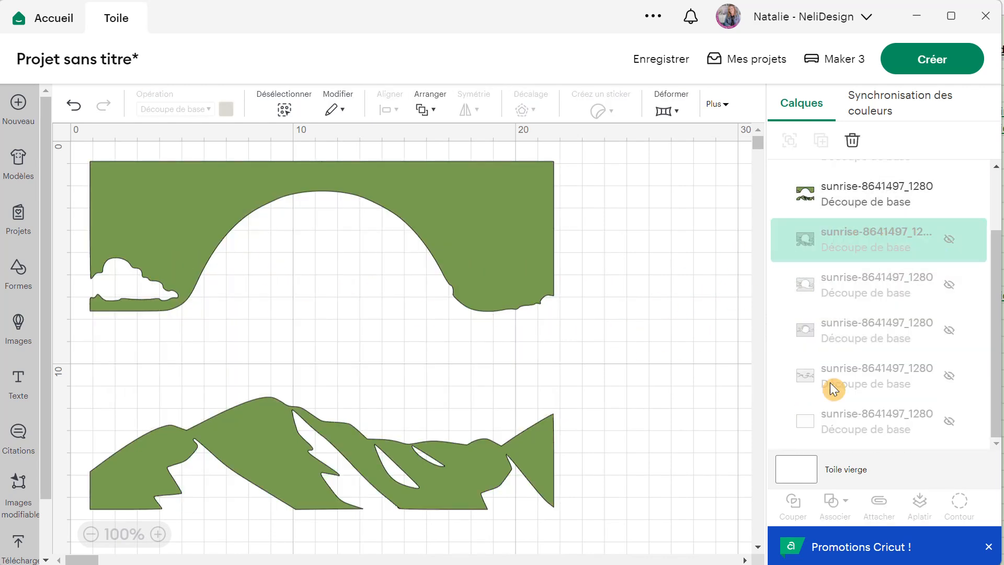
left_click(949, 375)
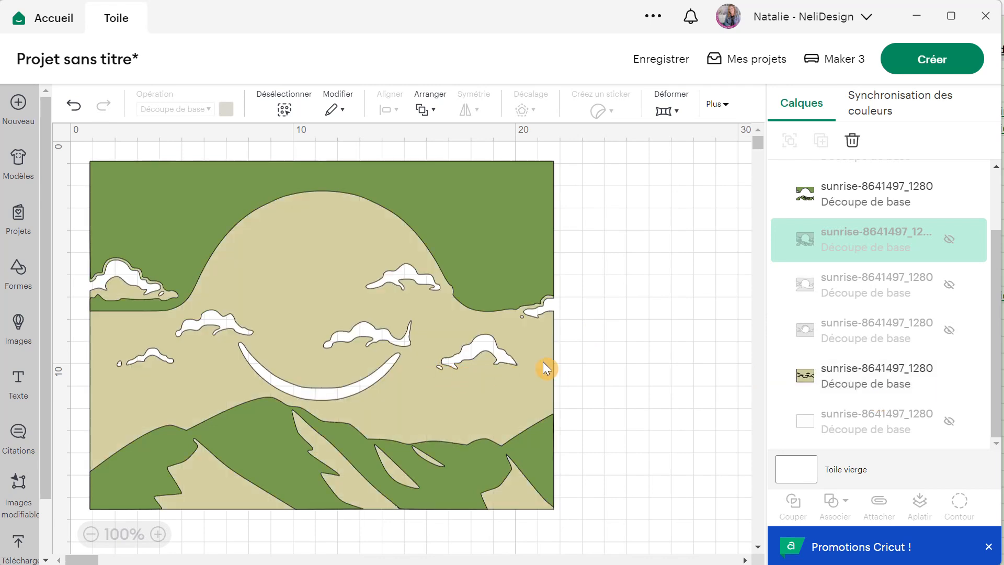
left_click(874, 373)
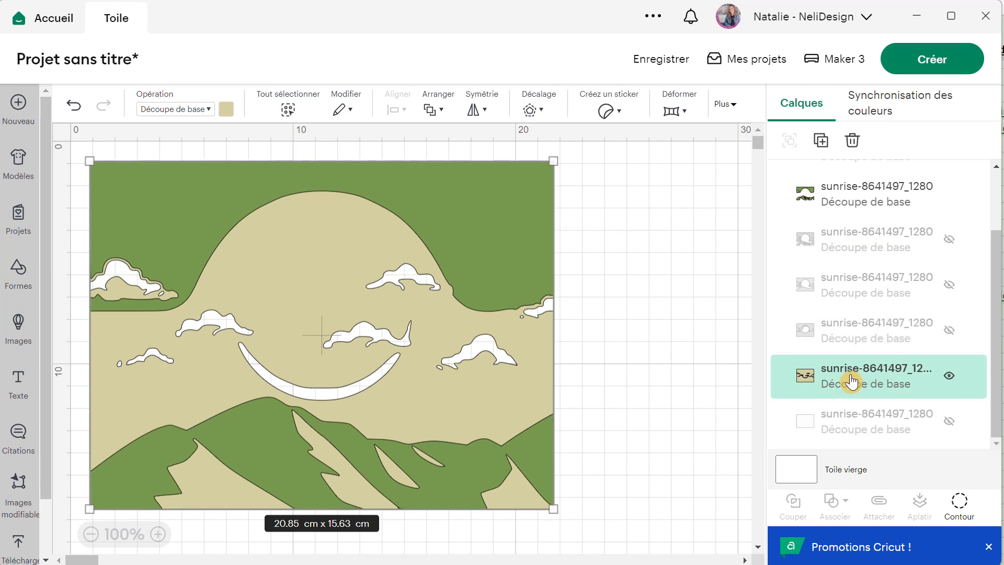
left_click(956, 507)
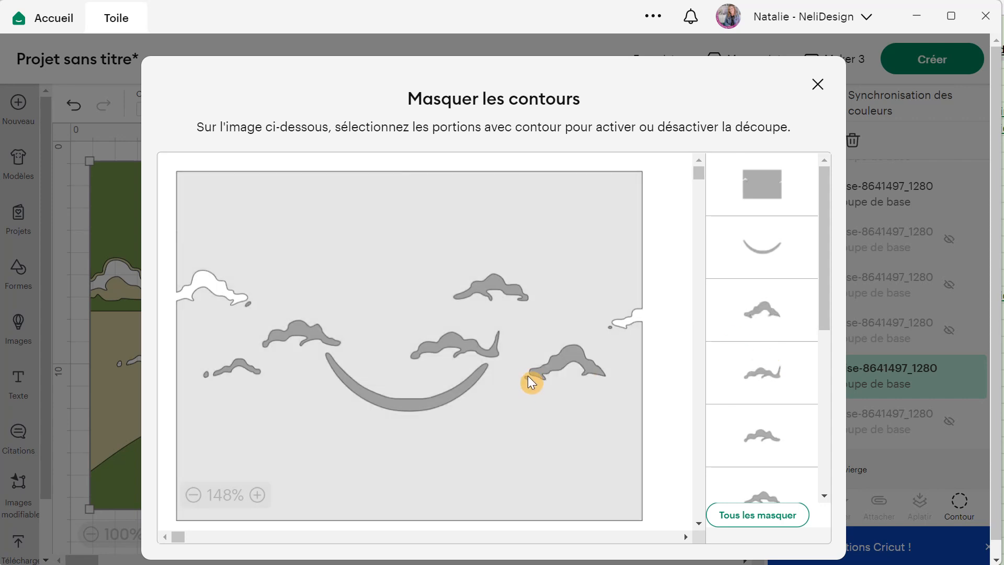
left_click(529, 378)
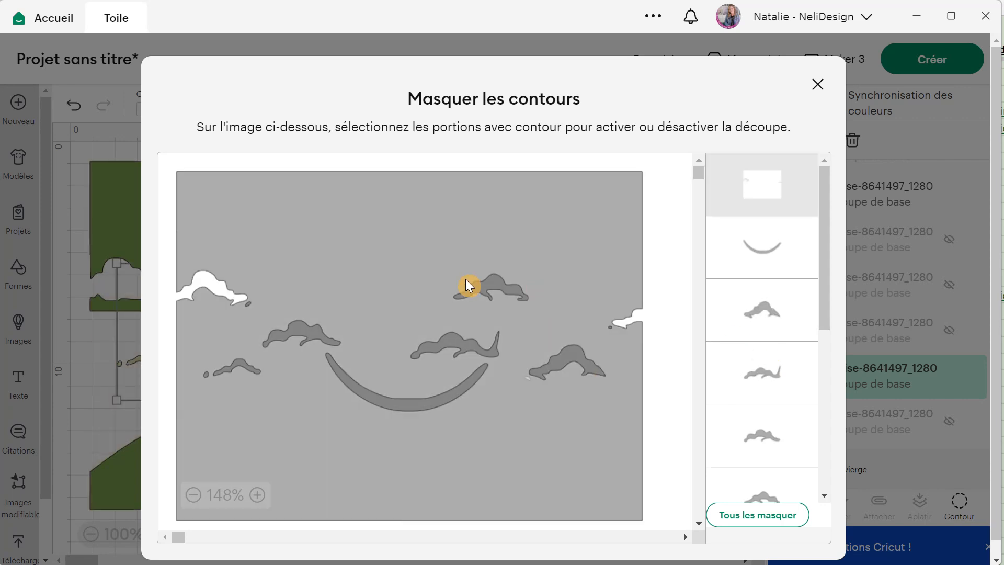
left_click(774, 193)
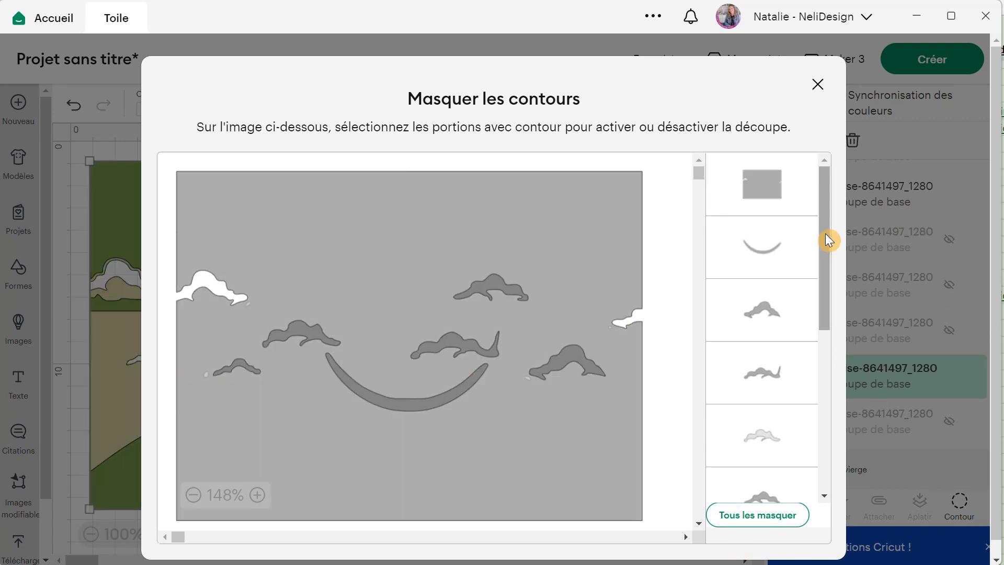
left_click(818, 87)
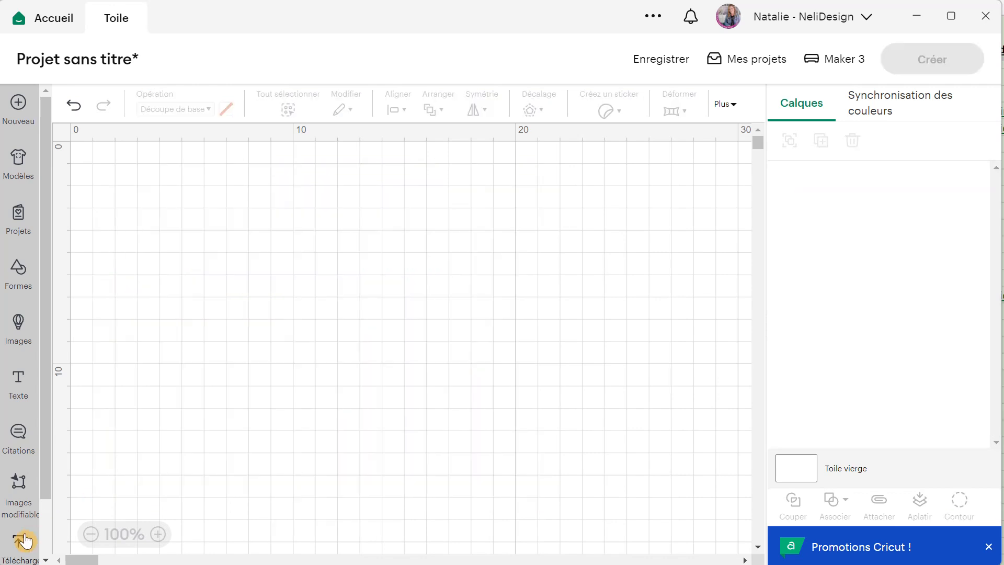
- Load blossom-8636407_1280.jpg from Downloads as a new image upload and continue to the background removal tool
left_click(24, 541)
left_click(205, 299)
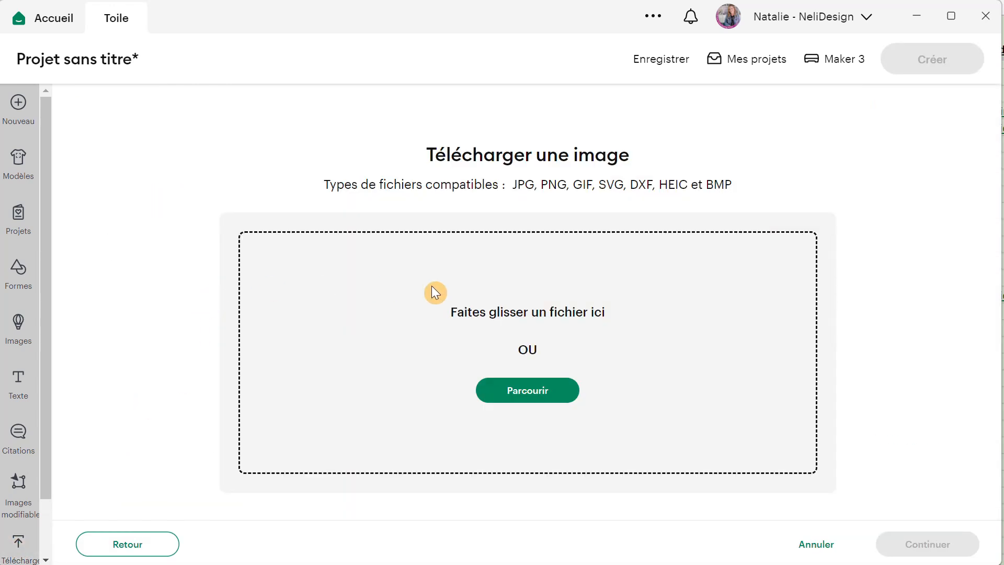
left_click(574, 397)
left_click(461, 149)
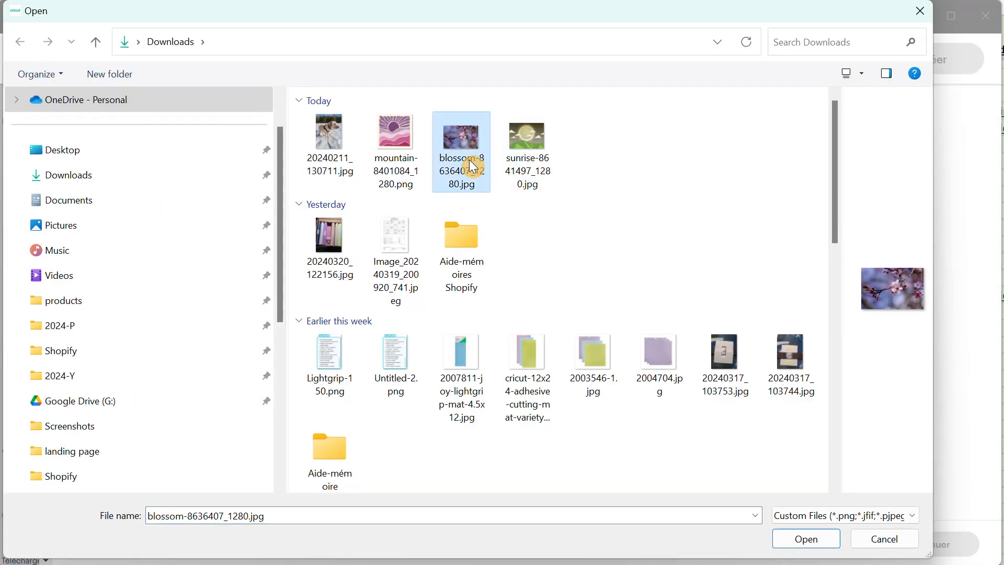
left_click(803, 540)
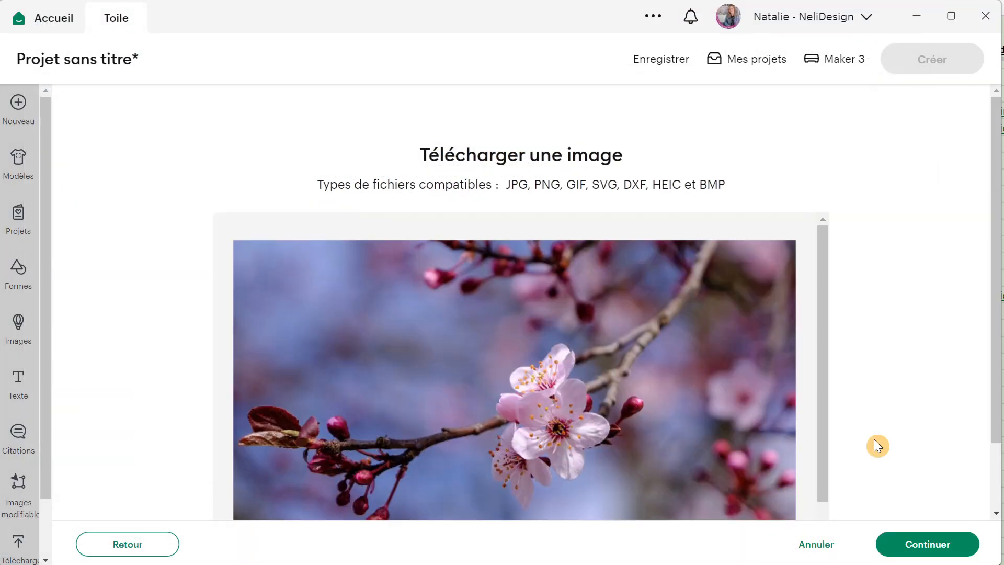
scroll(444, 368, "down", 3)
left_click(884, 544)
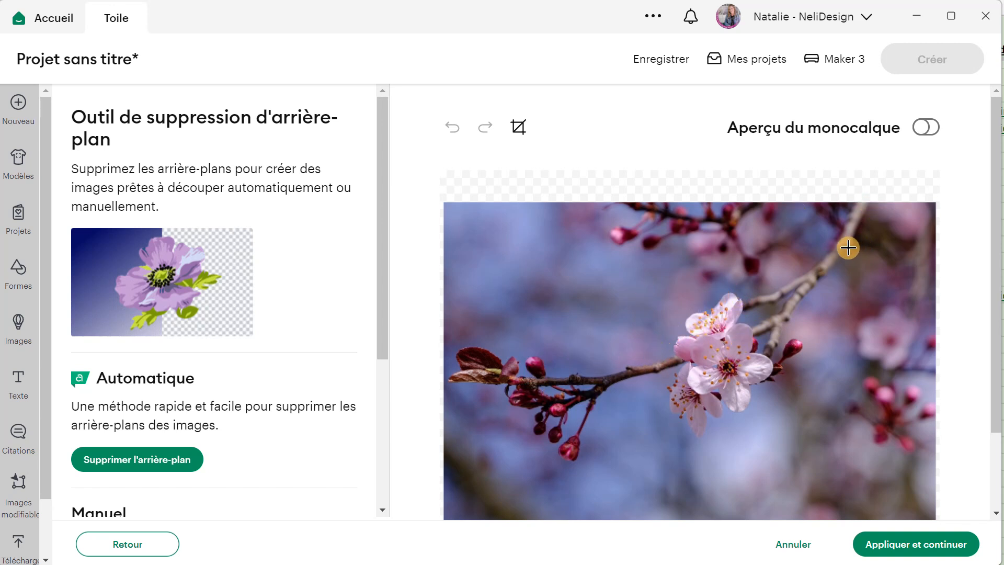
- Crop the photo around the blossoming branch and remove its background automatically
left_click(516, 130)
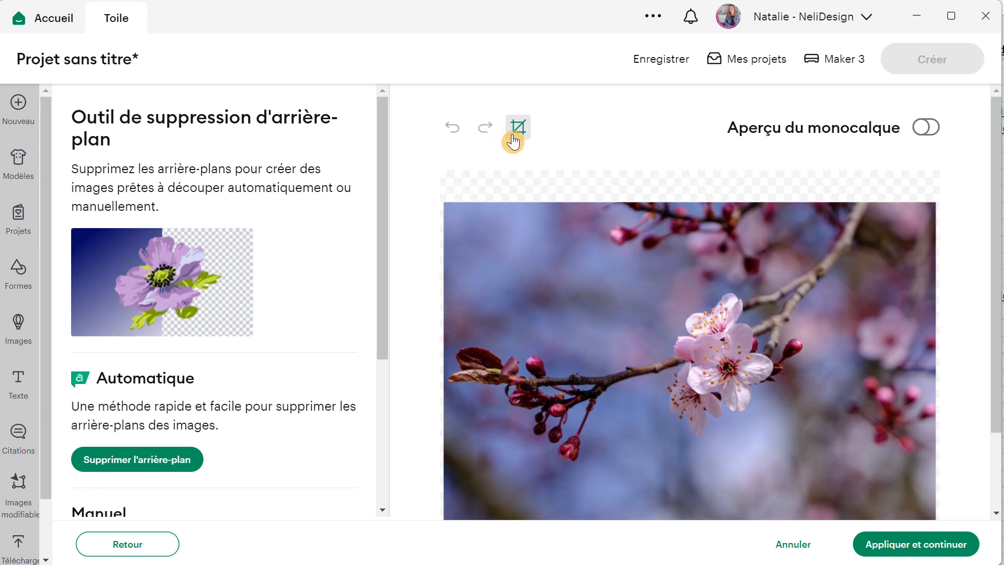
left_click_drag(442, 233, 857, 468)
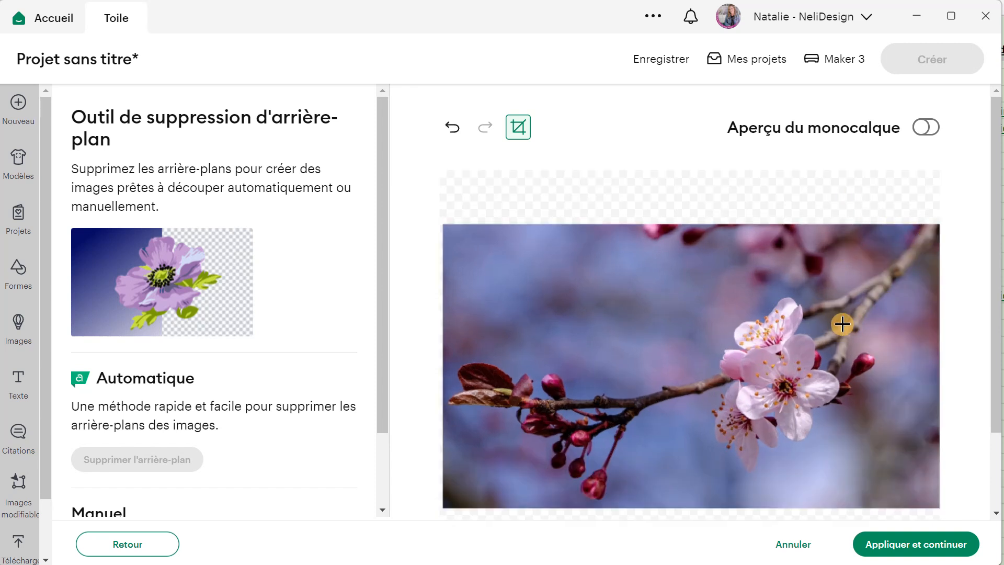
scroll(511, 342, "down", 2)
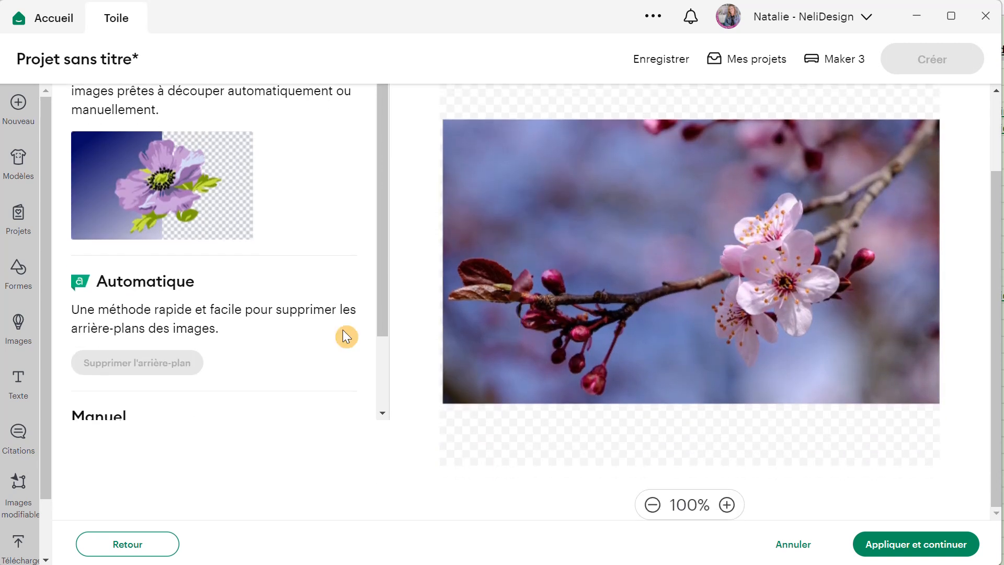
scroll(413, 178, "up", 2)
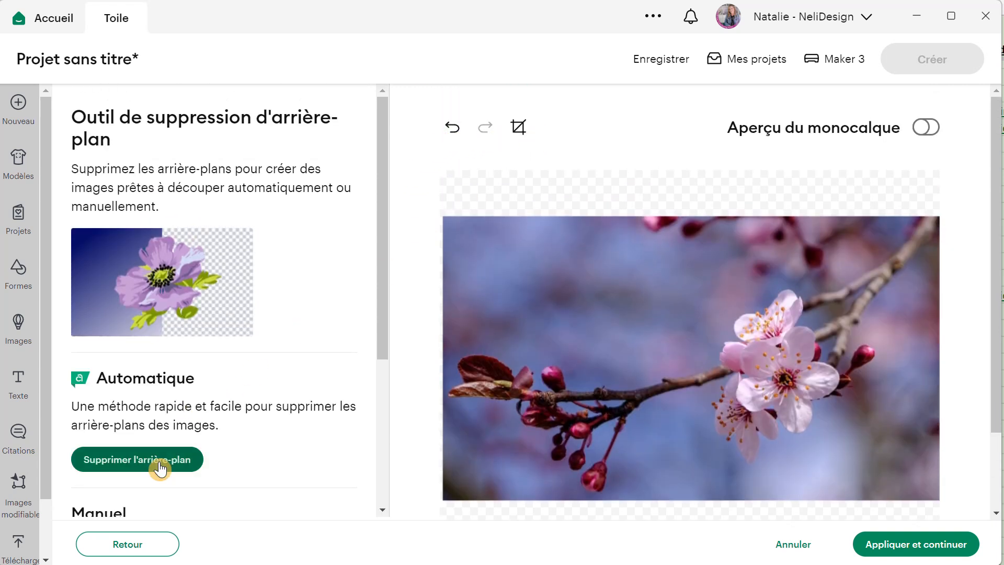
left_click(157, 461)
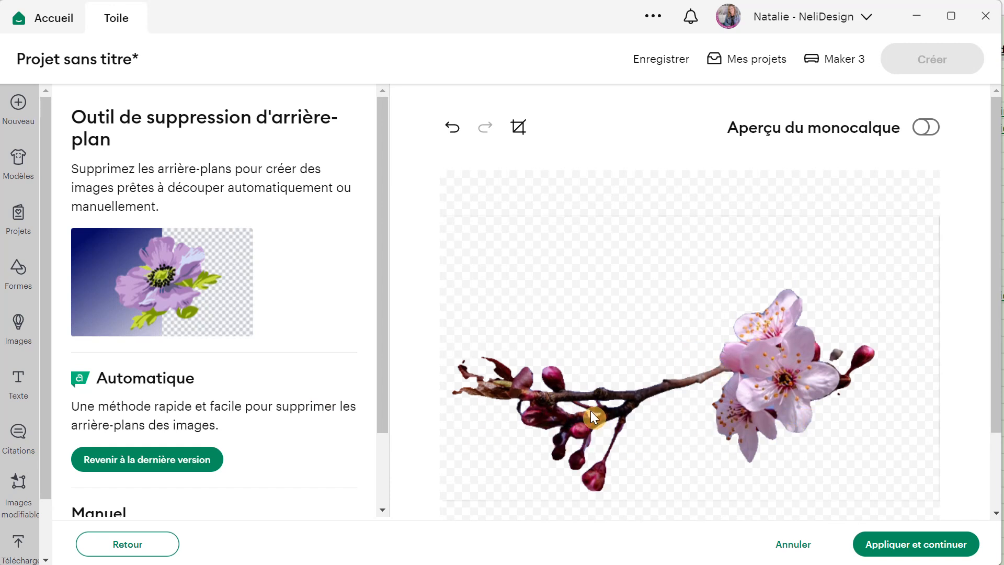
scroll(591, 413, "down", 2)
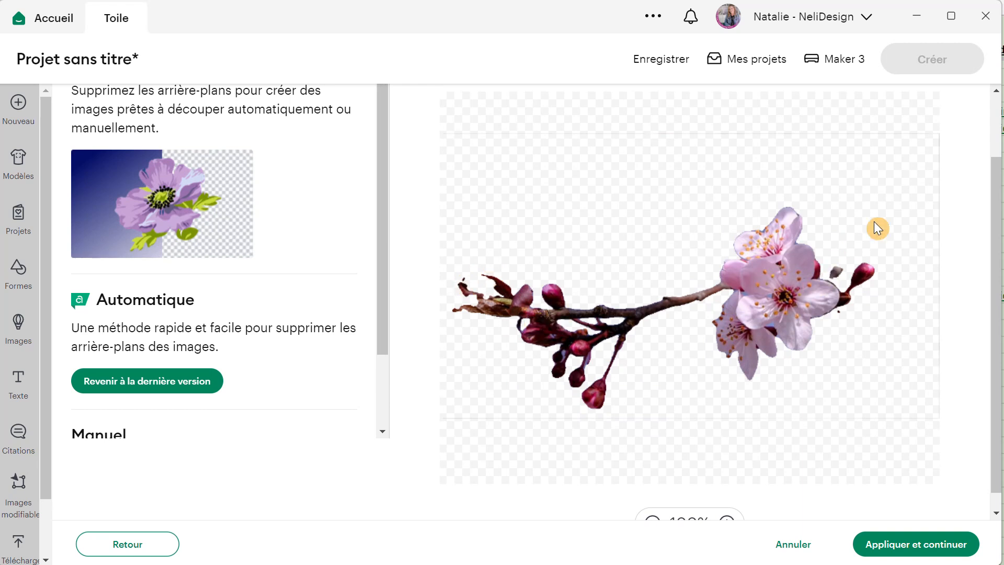
- Try to paint back the missing branch behind the blossoms with the Restaurer brush
scroll(298, 455, "down", 1)
scroll(296, 398, "up", 3)
scroll(286, 401, "down", 2)
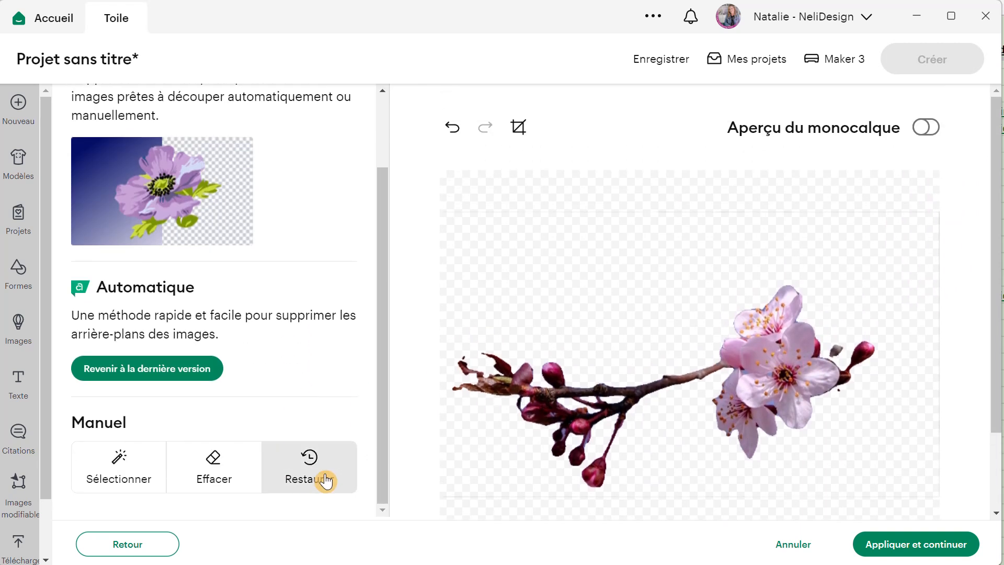
left_click(212, 484)
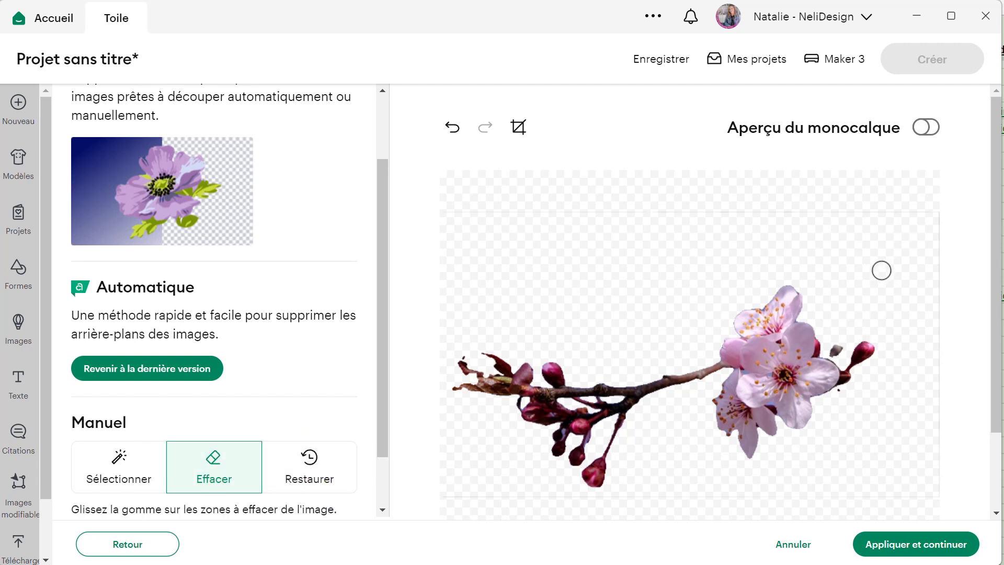
scroll(324, 413, "down", 1)
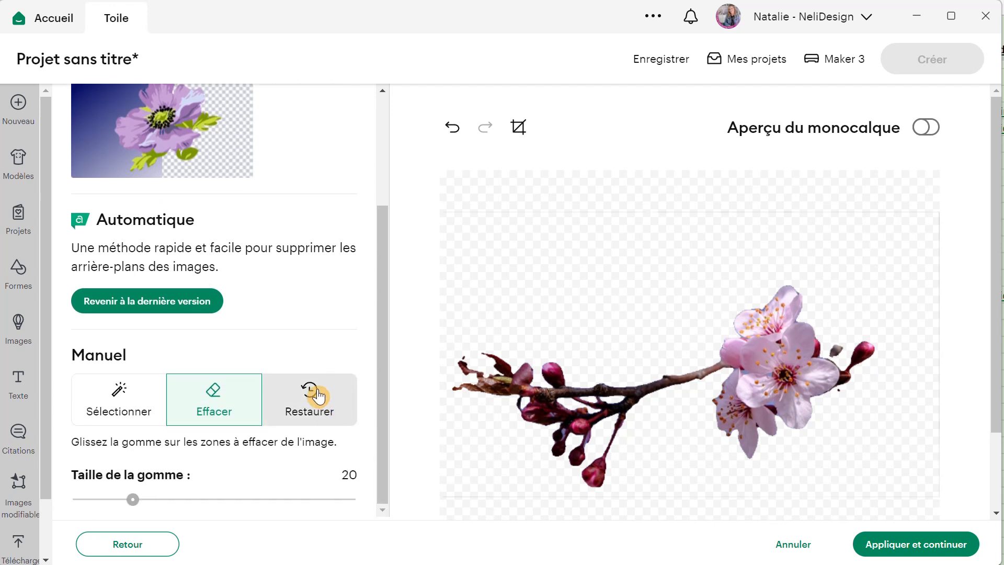
left_click(313, 395)
mouse_move(898, 231)
left_mouse_down()
mouse_move(842, 286)
mouse_move(882, 272)
mouse_move(916, 239)
left_mouse_up()
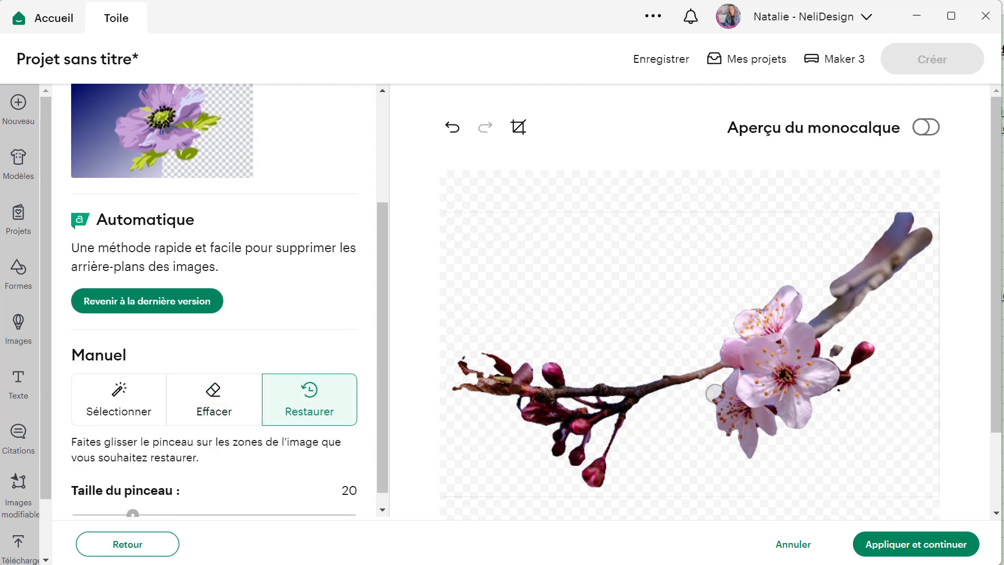
- Revert the automatic background removal and apply the complete blossom photo with its background
left_click(171, 310)
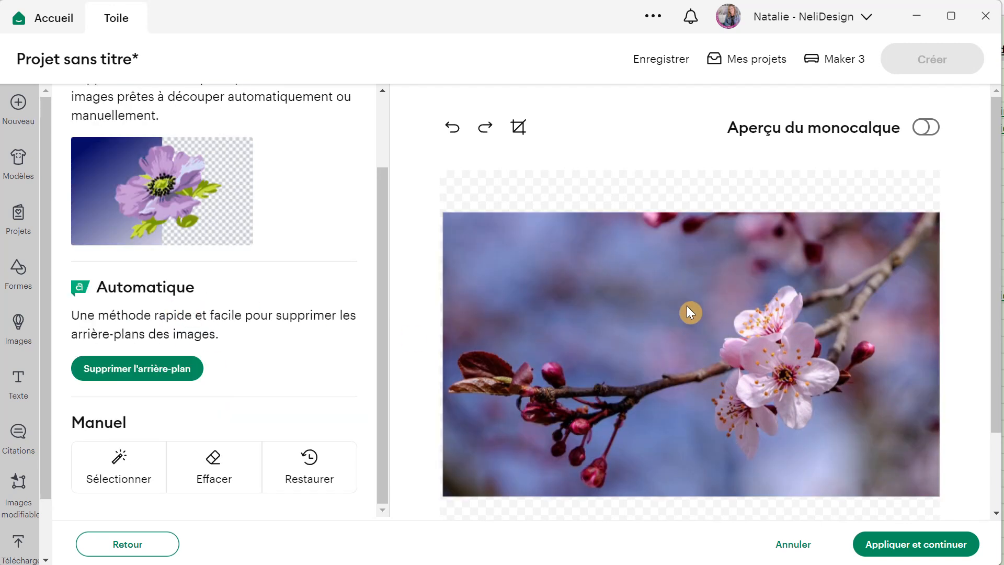
left_click(921, 545)
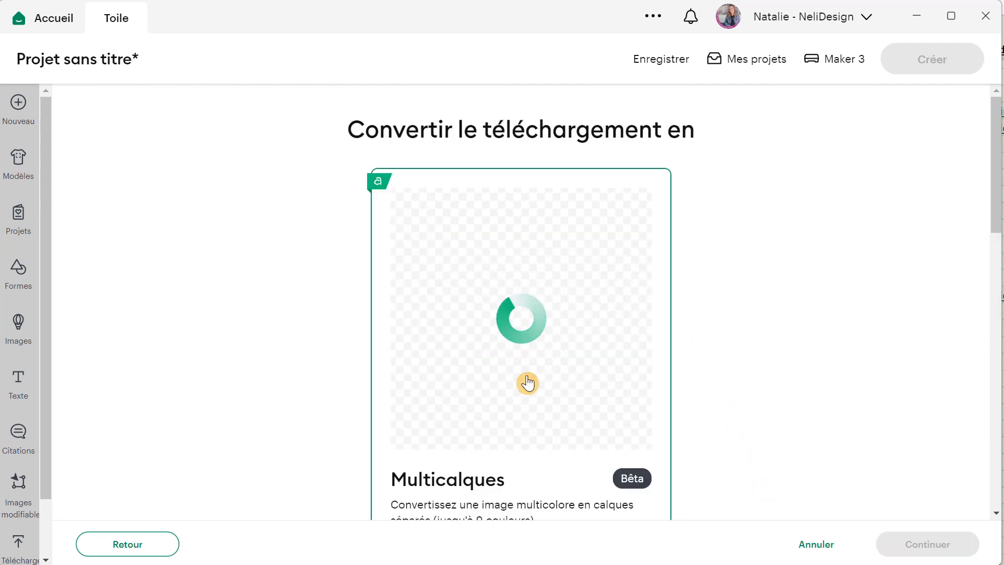
- Look through the conversion options for the full photo and continue with Multicalques
scroll(680, 335, "down", 4)
scroll(674, 347, "down", 12)
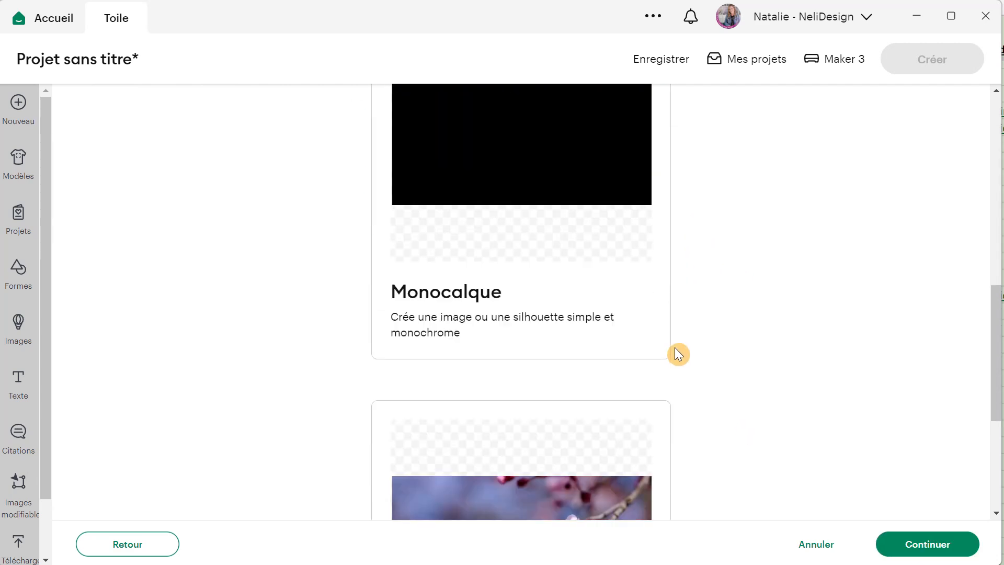
scroll(675, 347, "up", 10)
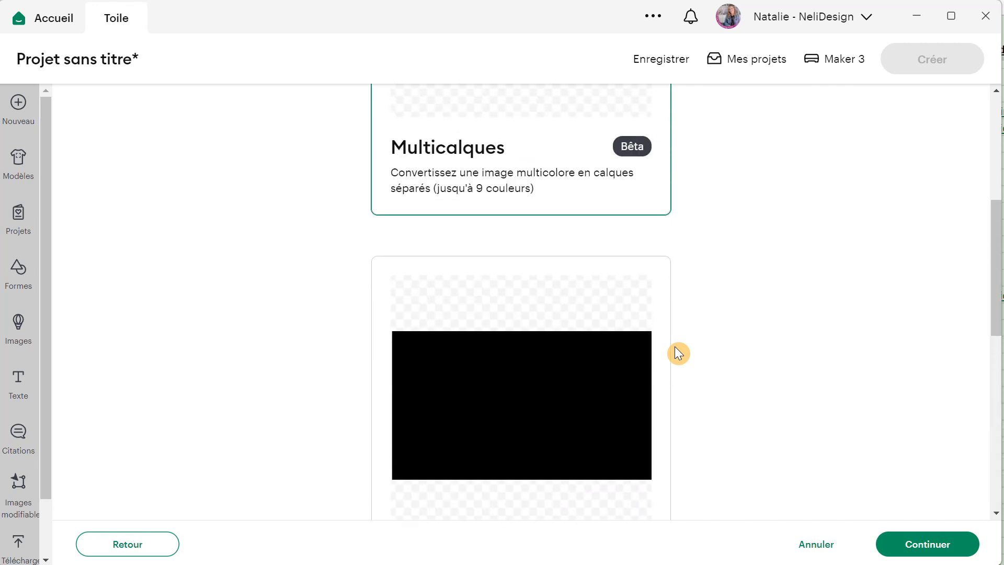
scroll(674, 346, "up", 7)
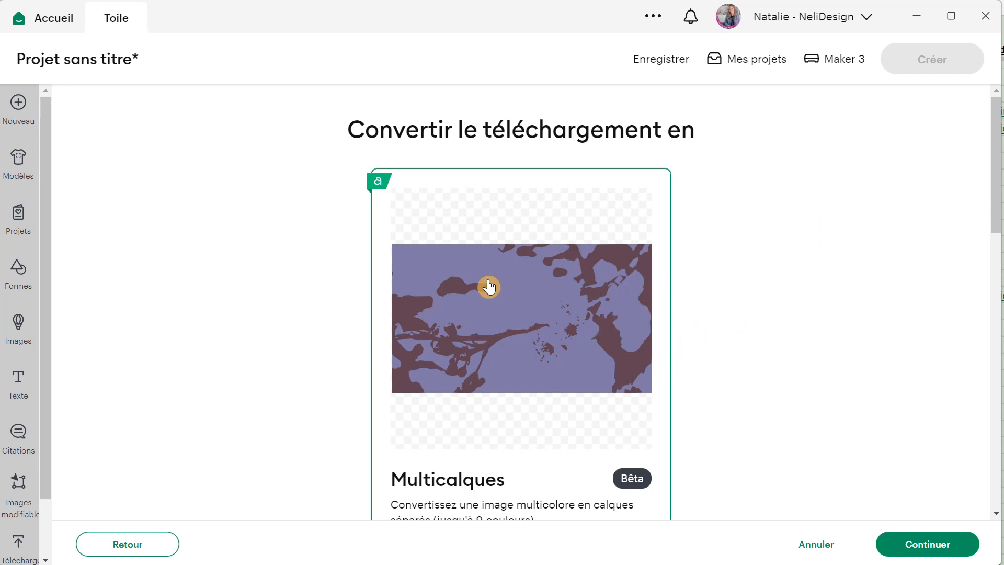
scroll(495, 283, "down", 8)
scroll(497, 283, "up", 7)
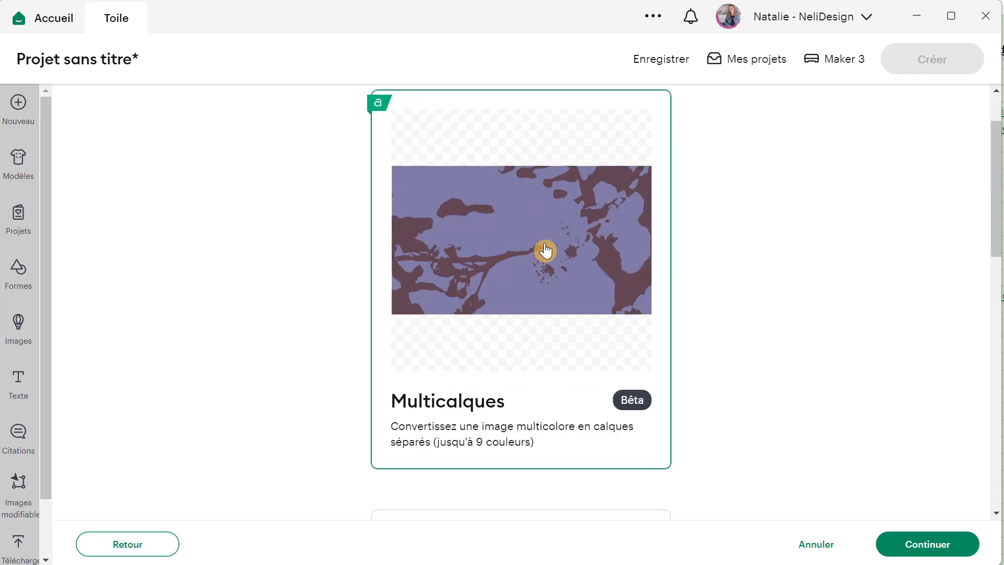
left_click(925, 544)
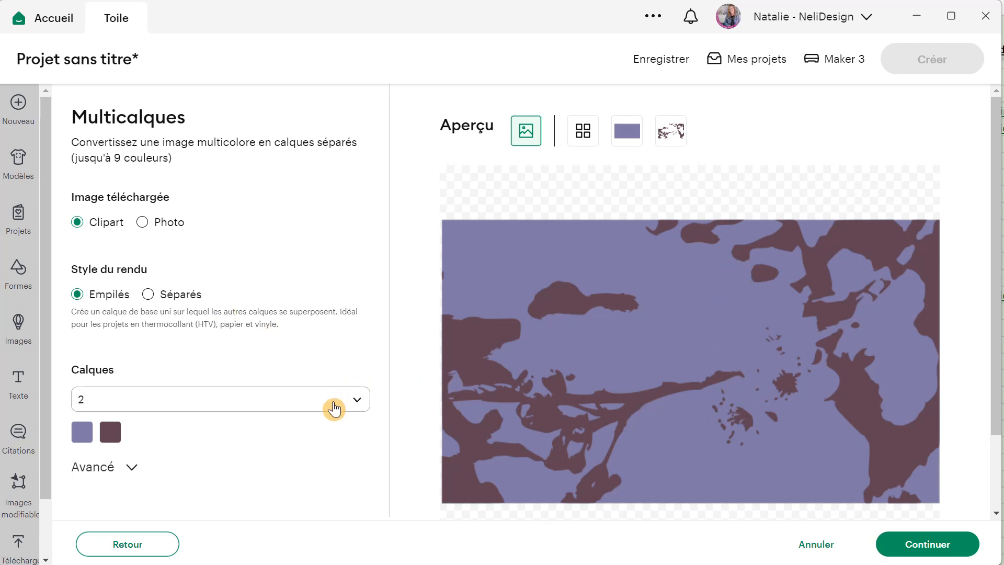
- Set the number of layers for the blossom image to 7 and check the combined preview
scroll(333, 406, "down", 2)
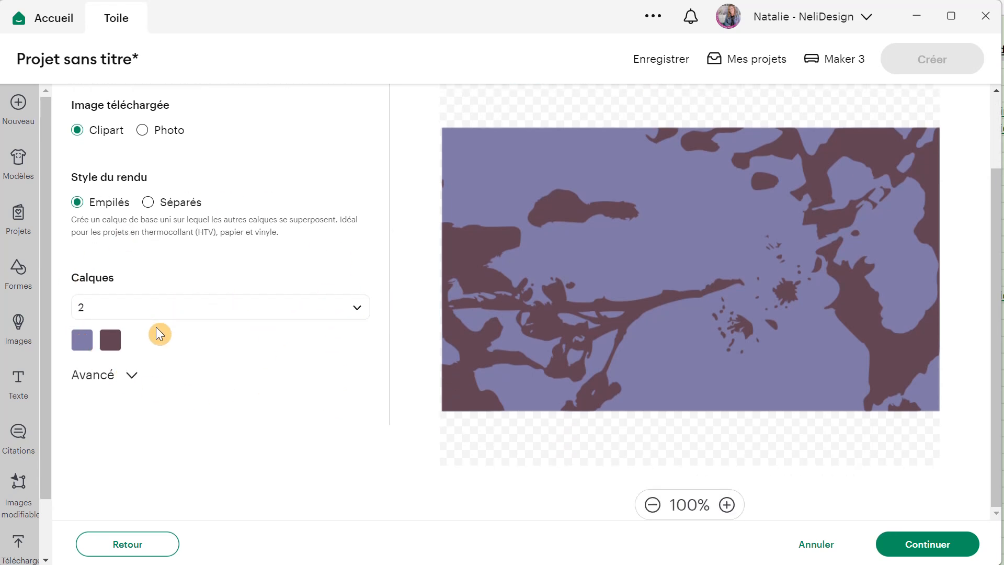
left_click(213, 316)
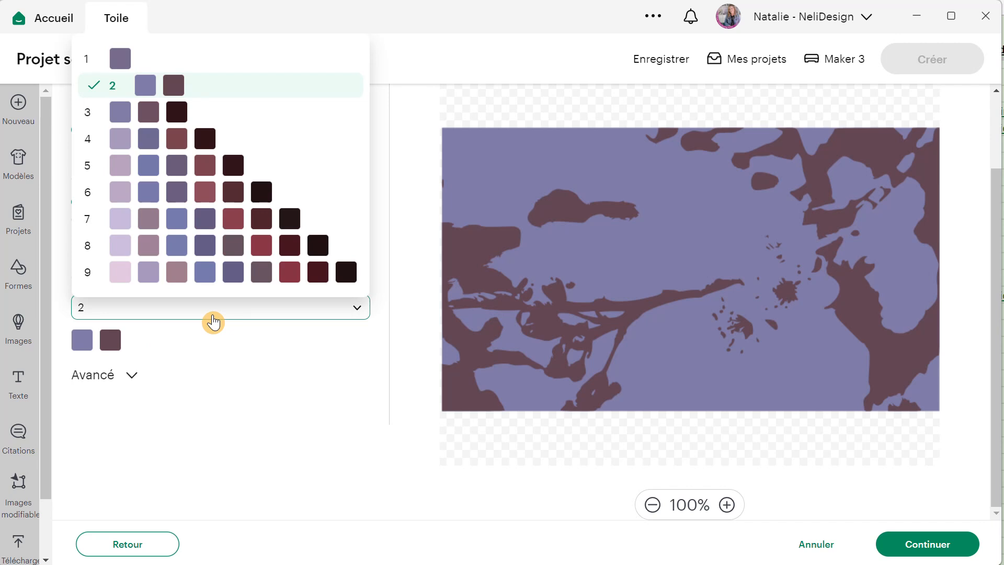
left_click(198, 224)
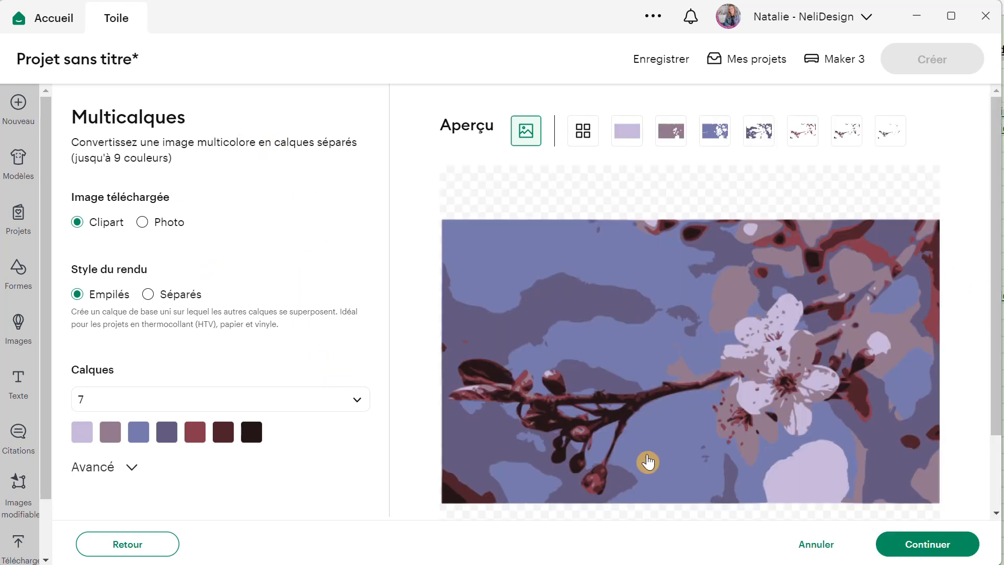
scroll(246, 371, "down", 2)
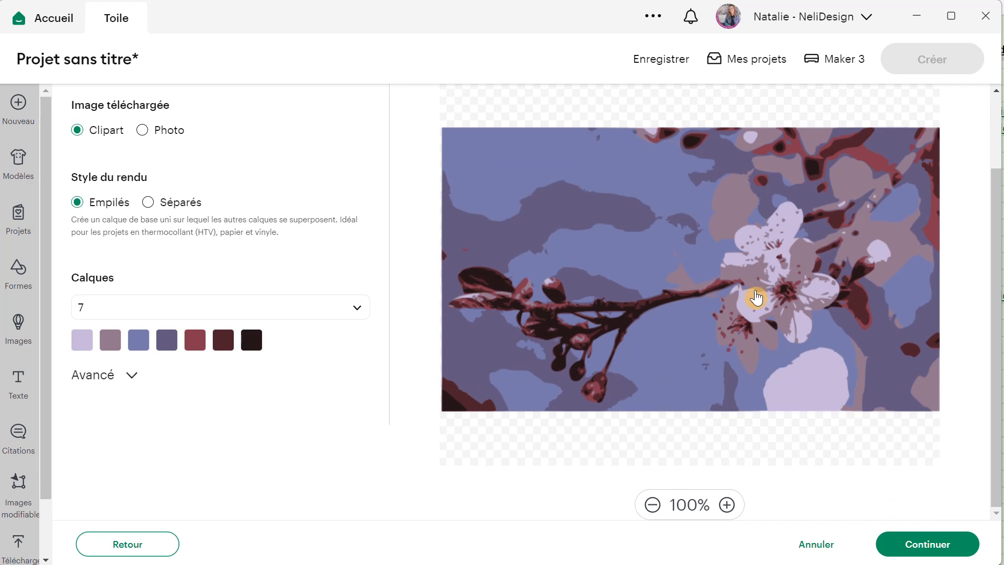
scroll(682, 262, "up", 2)
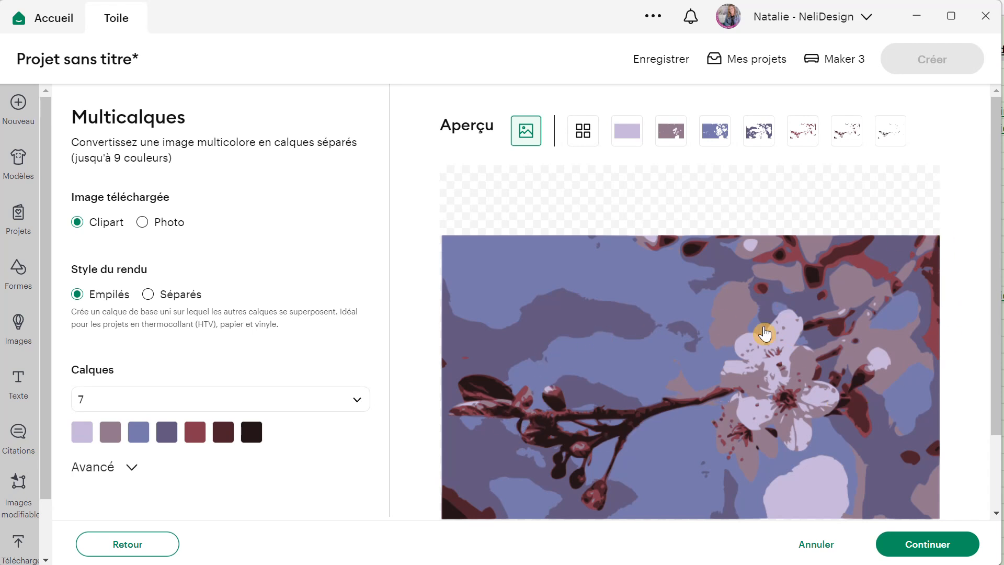
- Preview the second through seventh color layers of the stacked clipart conversion one by one
left_click(671, 132)
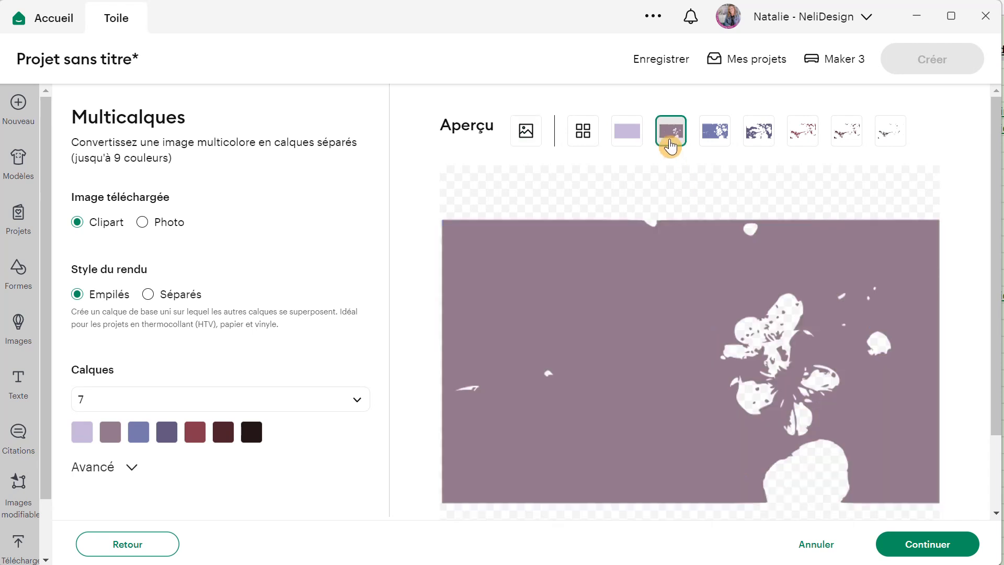
left_click(714, 133)
left_click(760, 135)
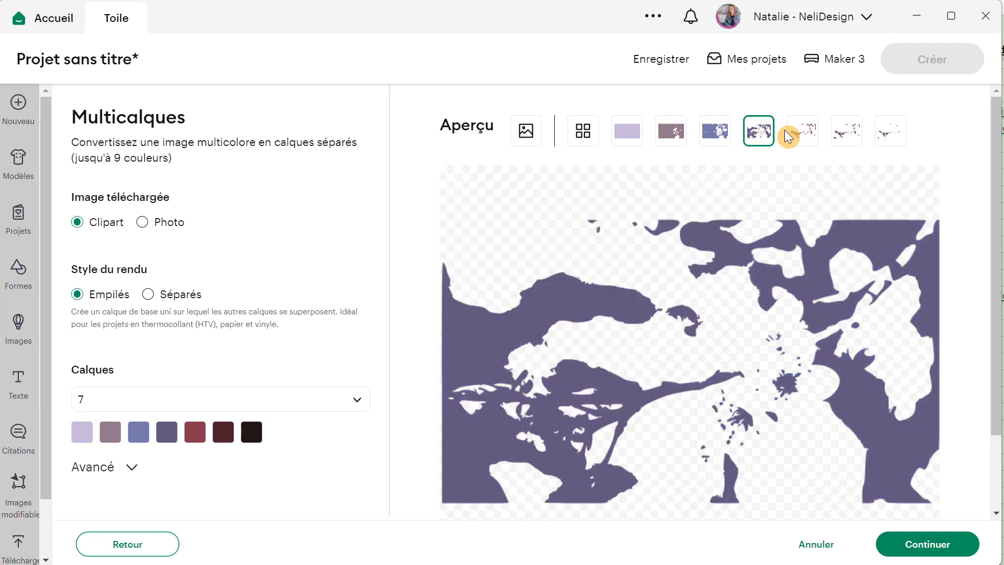
left_click(800, 130)
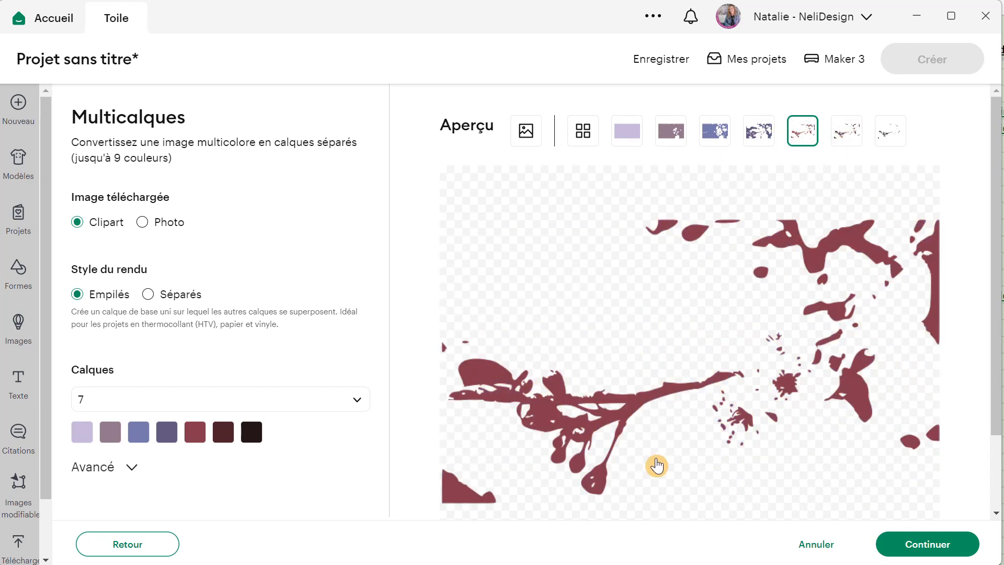
left_click(847, 134)
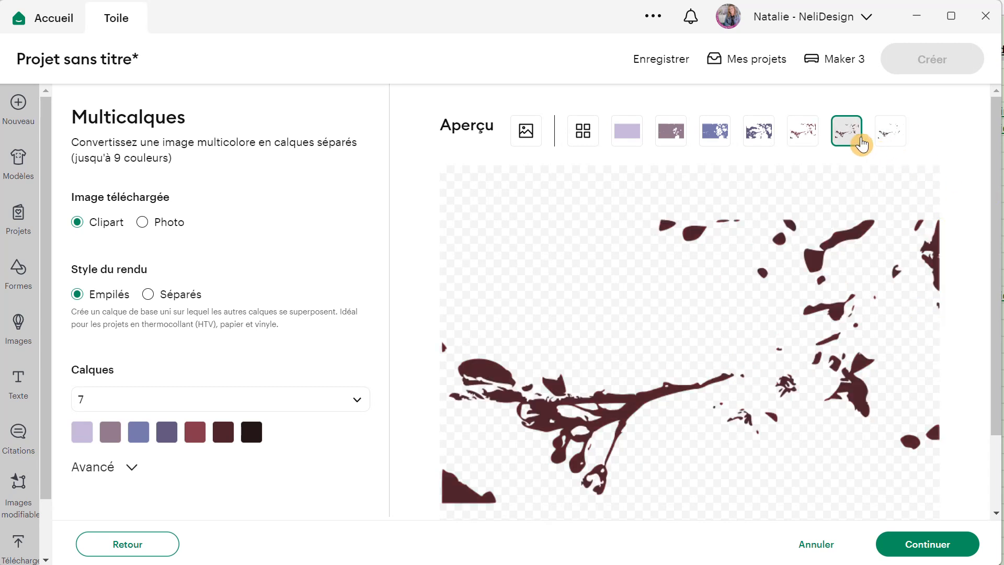
left_click(893, 137)
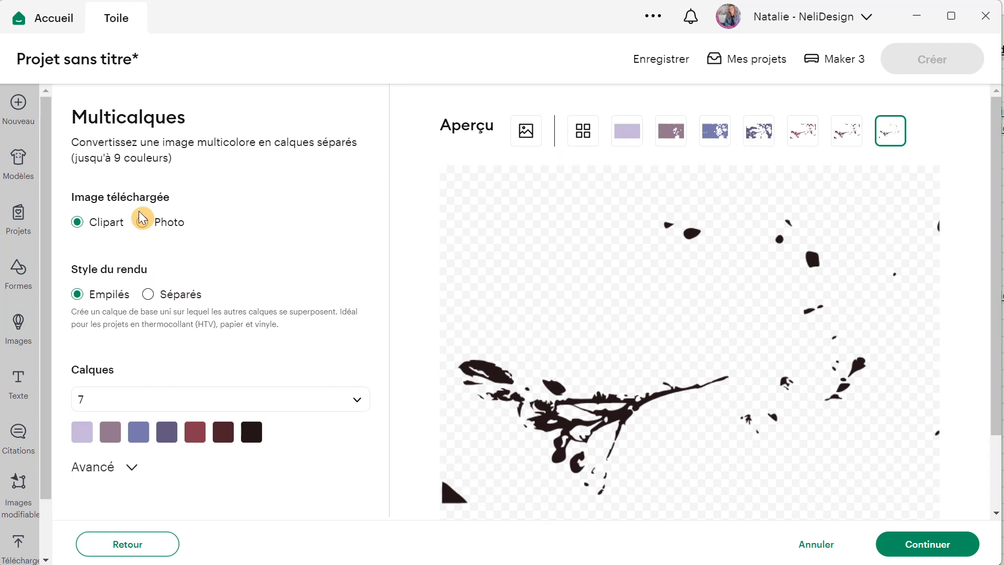
- Change the uploaded image type to Photo and preview its sixth and seventh color layers
left_click(147, 234)
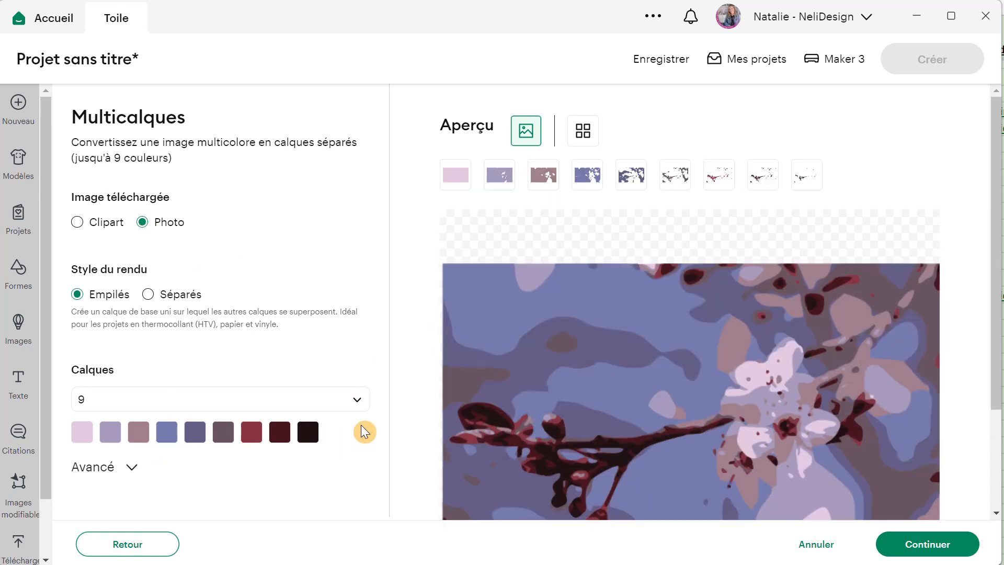
left_click(674, 174)
left_click(720, 174)
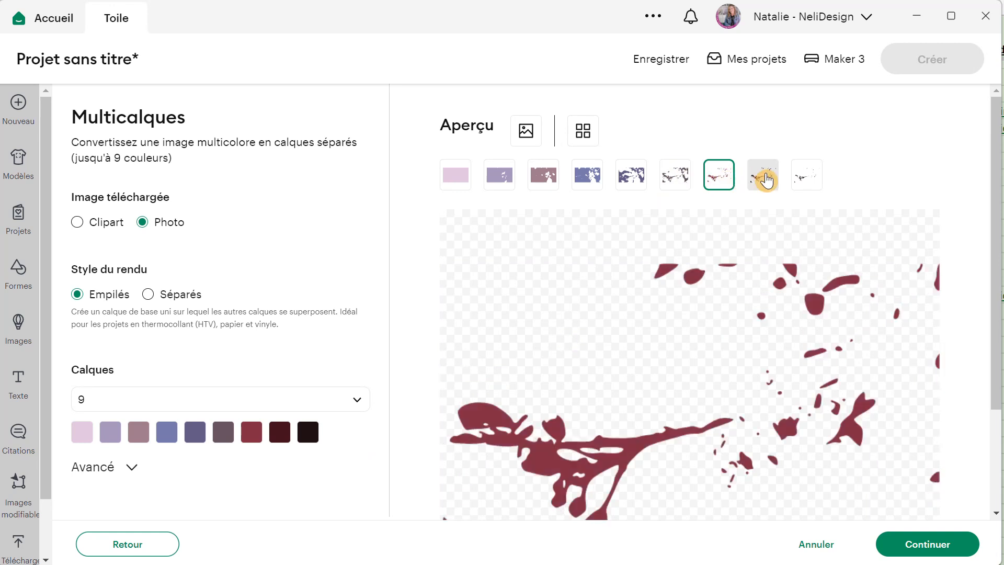
- Change the rendering style to Séparés and preview the second through ninth color layers individually
left_click(148, 294)
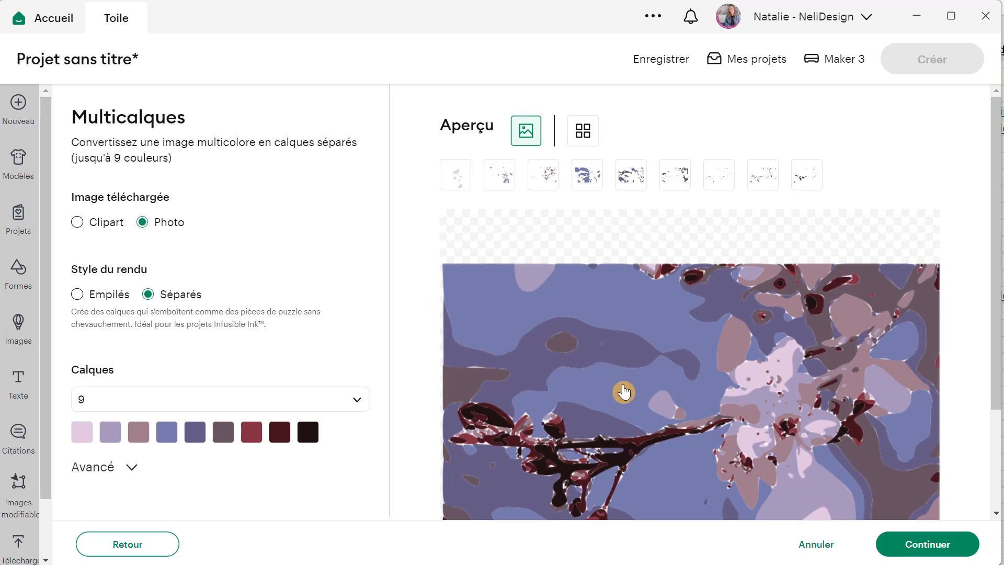
left_click(503, 177)
left_click(546, 180)
left_click(586, 178)
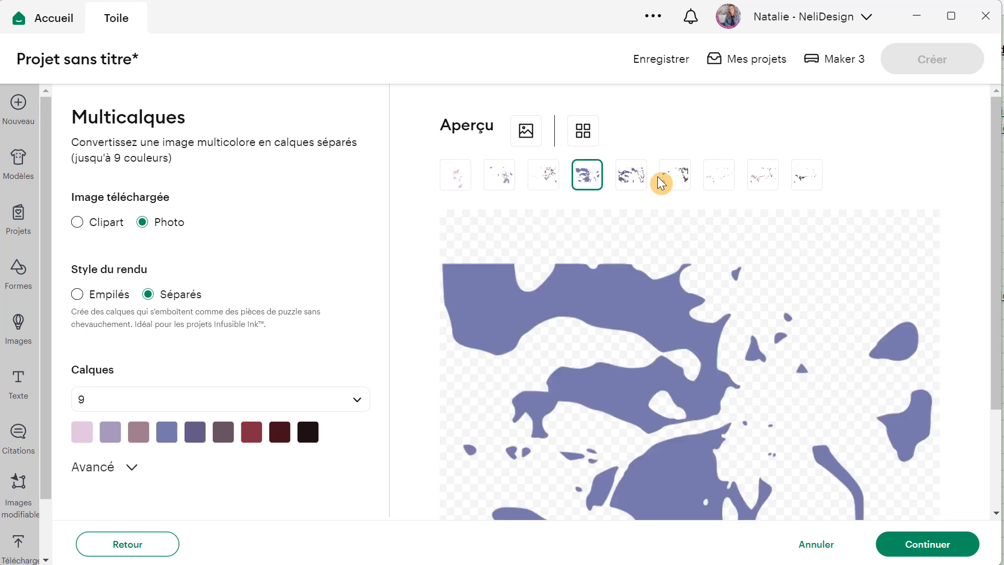
left_click(633, 178)
left_click(676, 181)
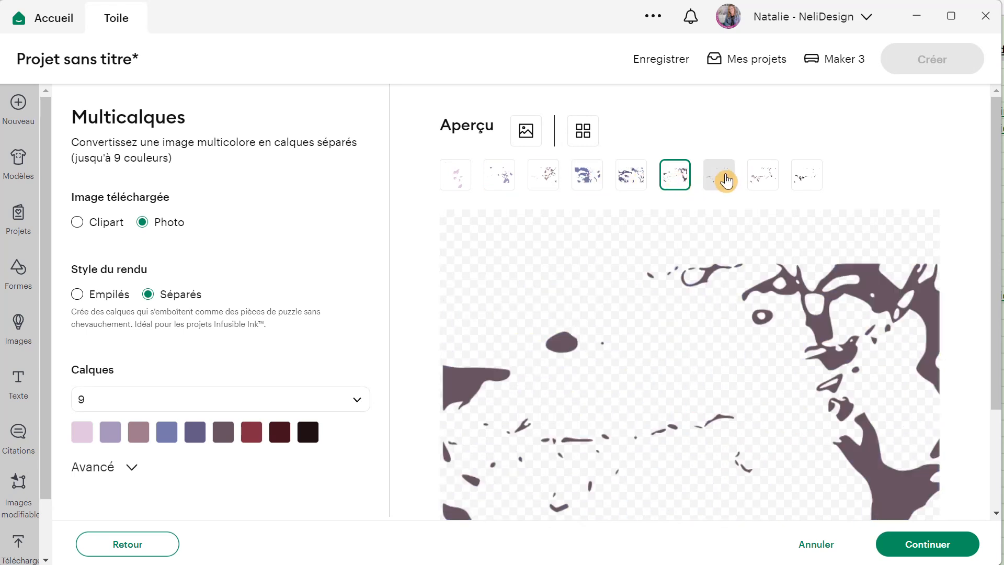
left_click(721, 176)
left_click(763, 177)
left_click(806, 181)
- Set the separated photo conversion to 7 layers and its advanced Lisser option to Bas
scroll(377, 323, "down", 3)
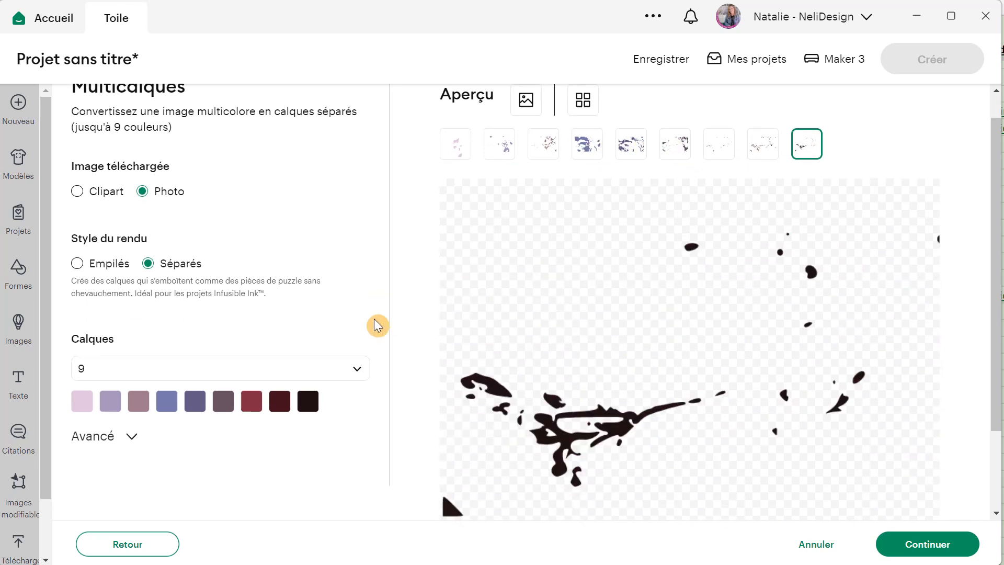
left_click(356, 266)
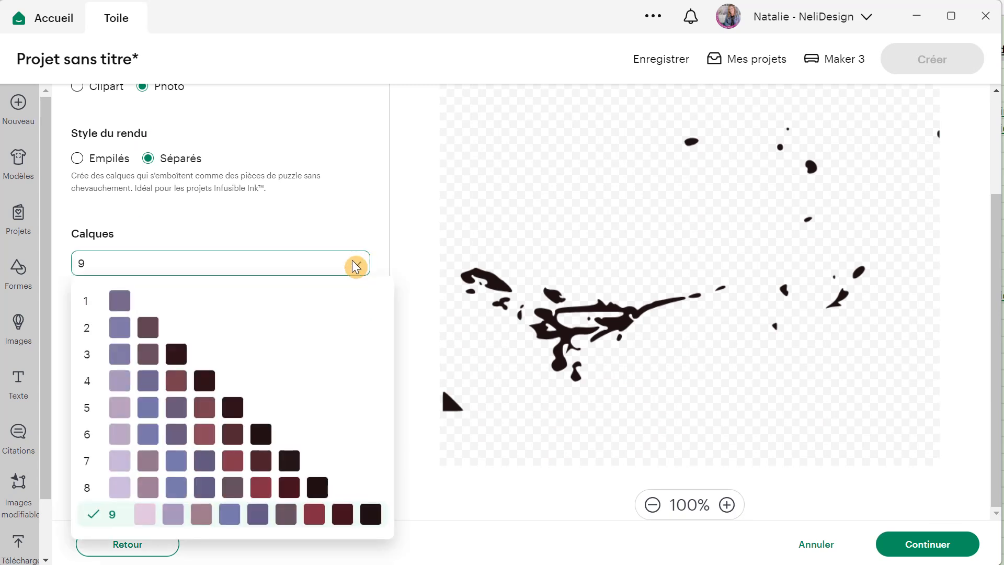
left_click(272, 460)
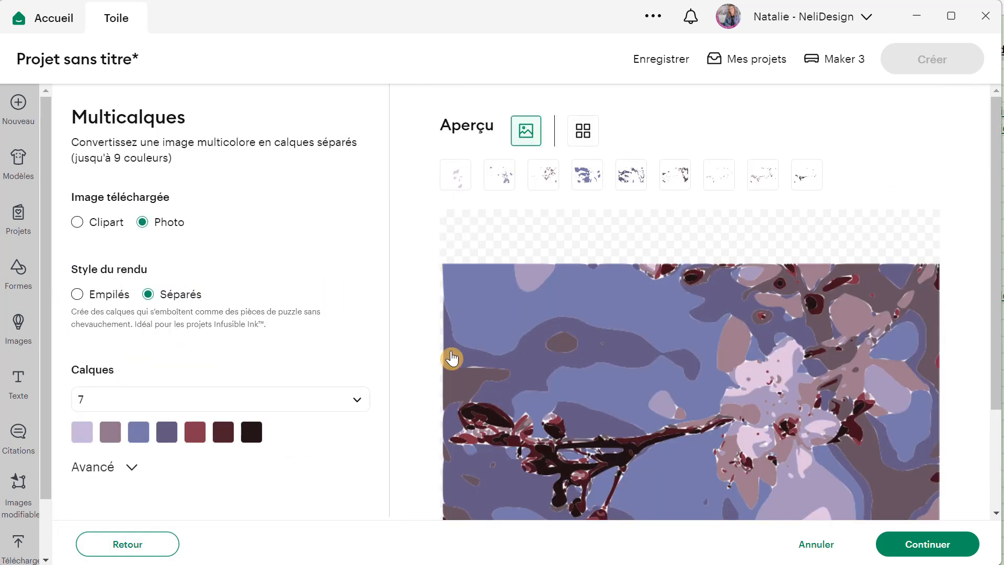
scroll(244, 357, "down", 1)
scroll(243, 355, "down", 2)
left_click(129, 333)
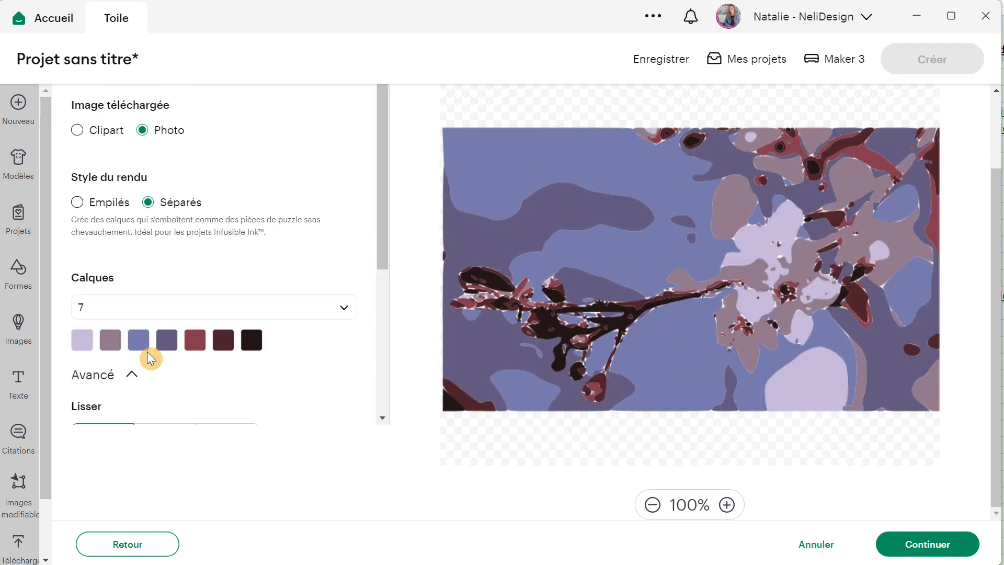
scroll(176, 369, "down", 3)
left_click(160, 281)
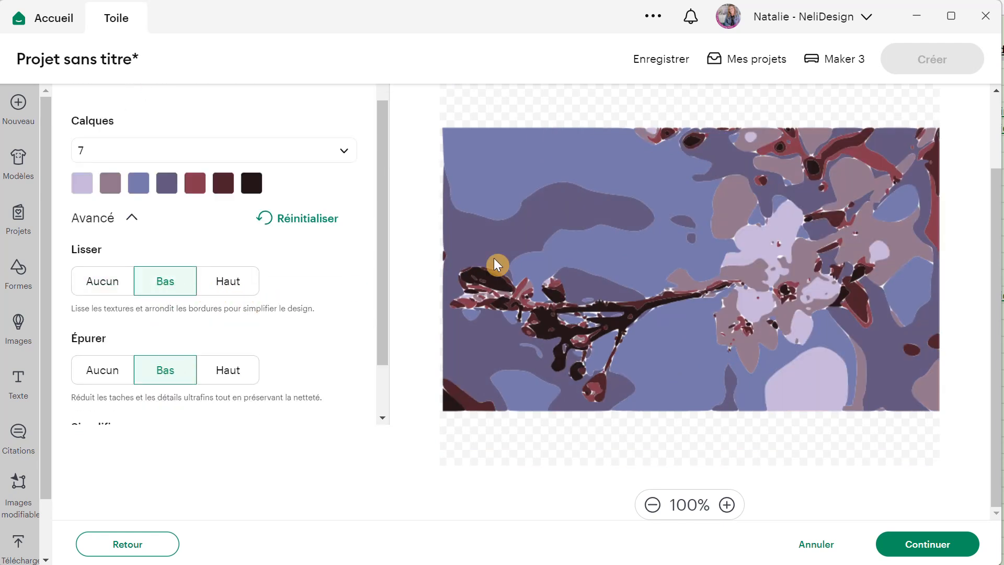
scroll(174, 408, "down", 2)
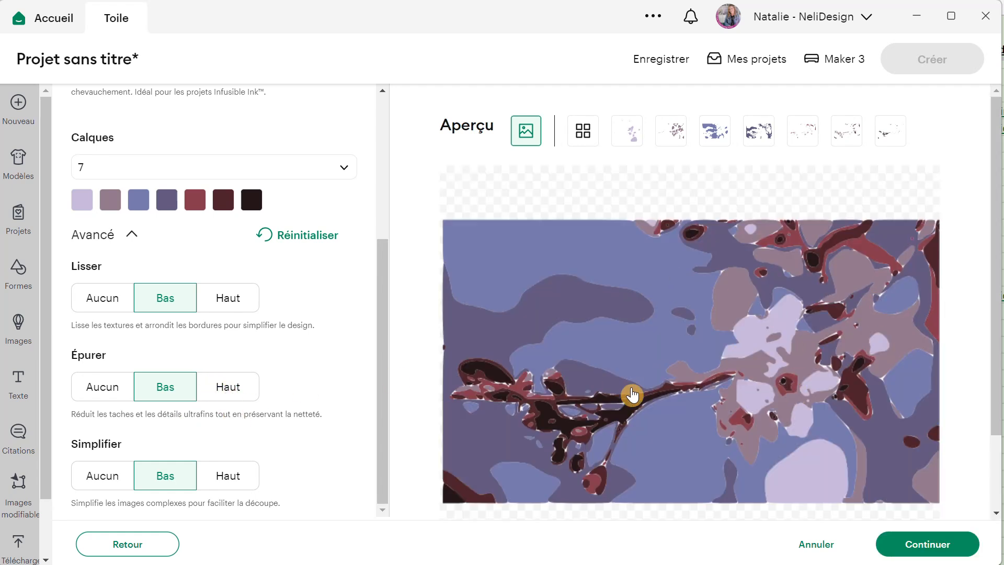
- Preview the second through fifth separated color layers, and cancel the blossom photo upload
left_click(672, 133)
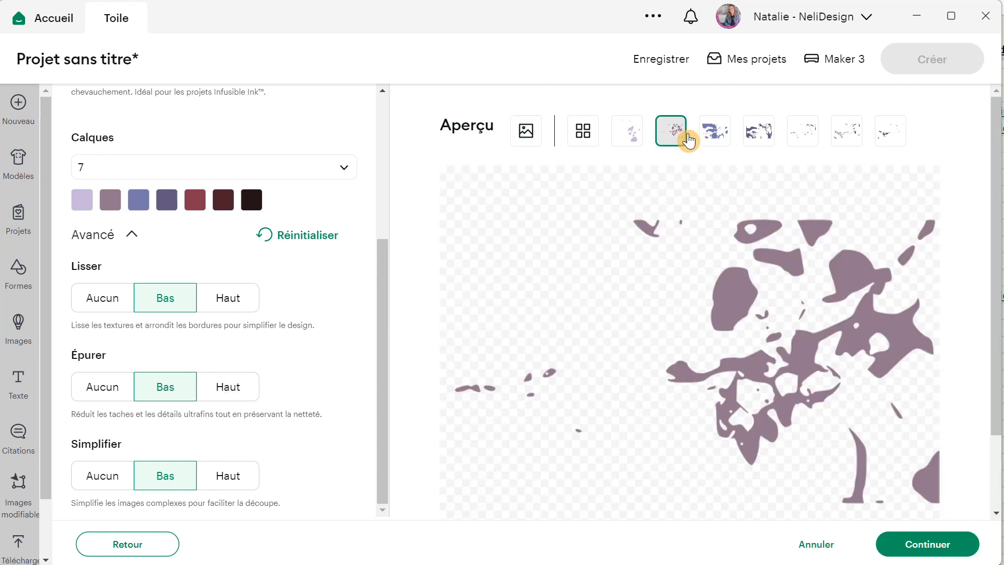
left_click(710, 140)
left_click(759, 138)
left_click(796, 137)
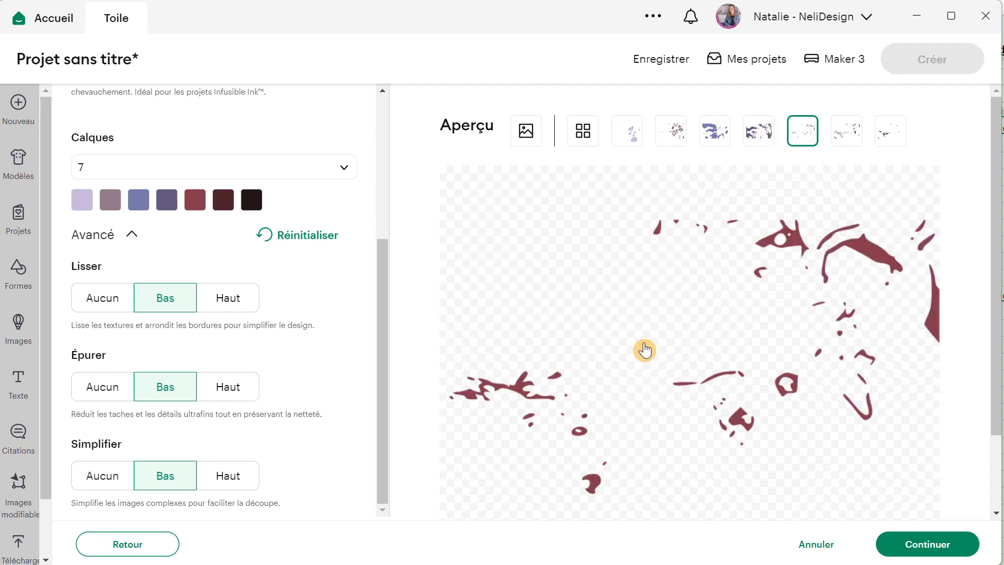
left_click(820, 551)
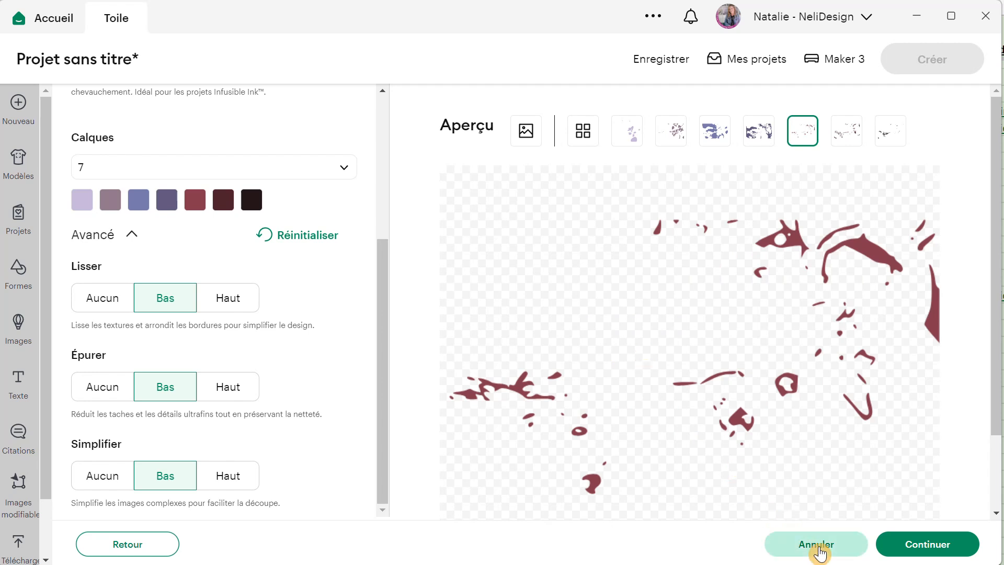
- Upload mountain-8401084_1280.png from the Downloads folder and continue to the background removal stage
left_click(18, 542)
left_click(152, 291)
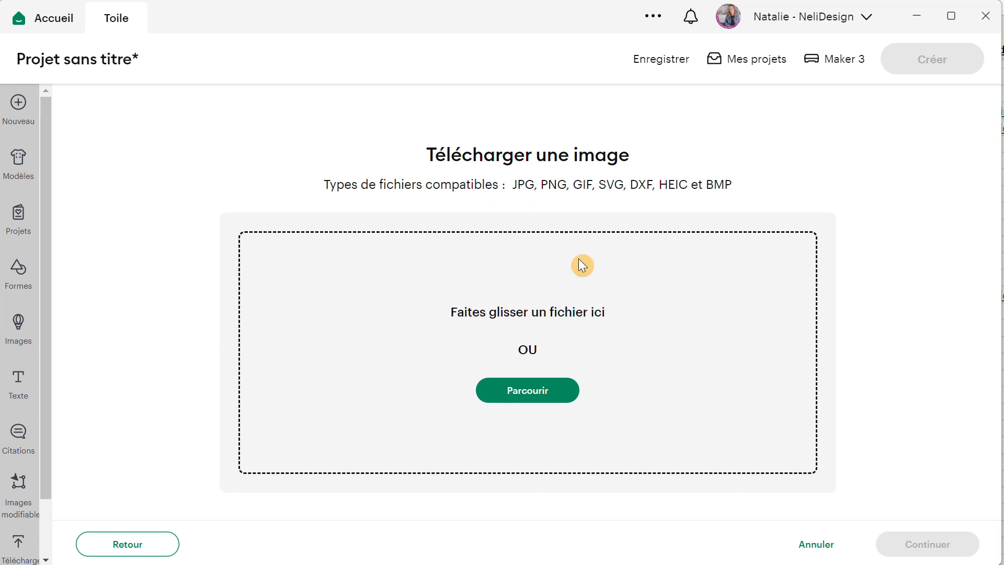
left_click(546, 399)
left_click(404, 157)
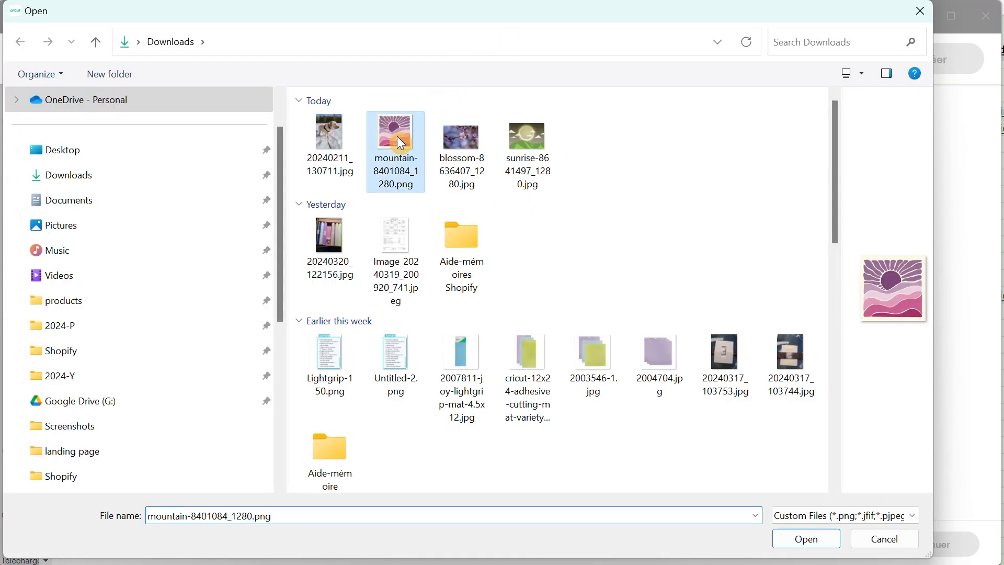
left_click(805, 540)
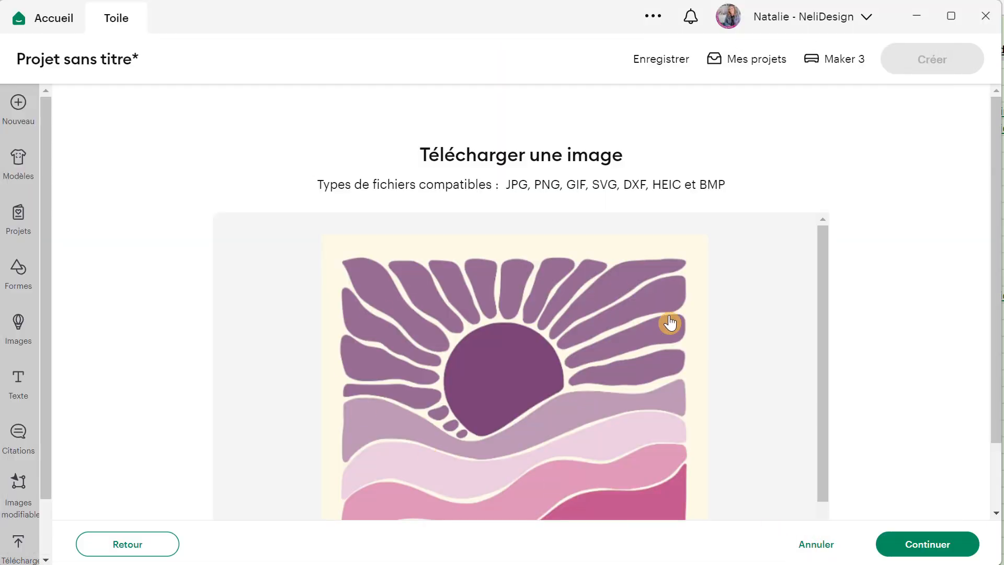
scroll(654, 319, "down", 2)
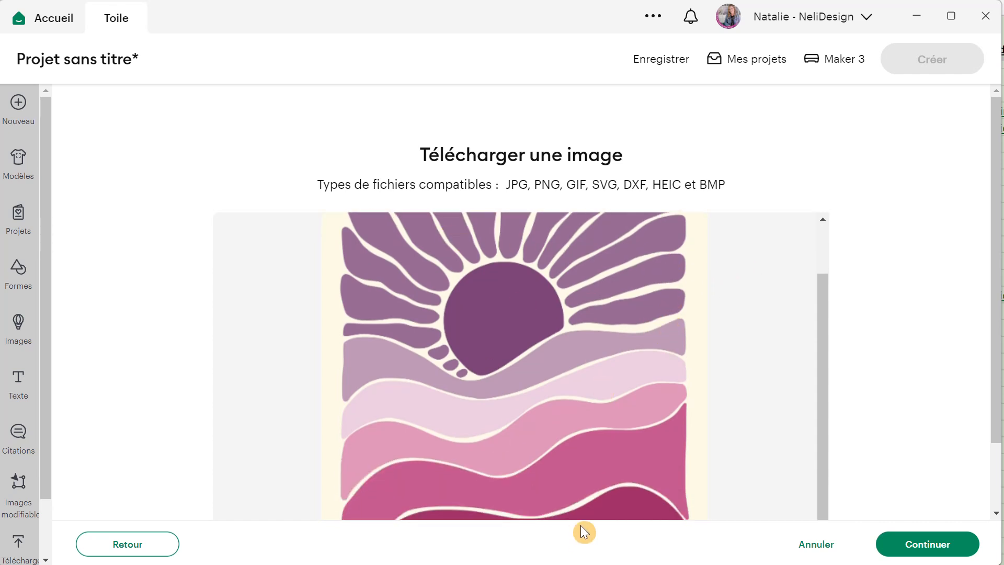
scroll(510, 343, "down", 3)
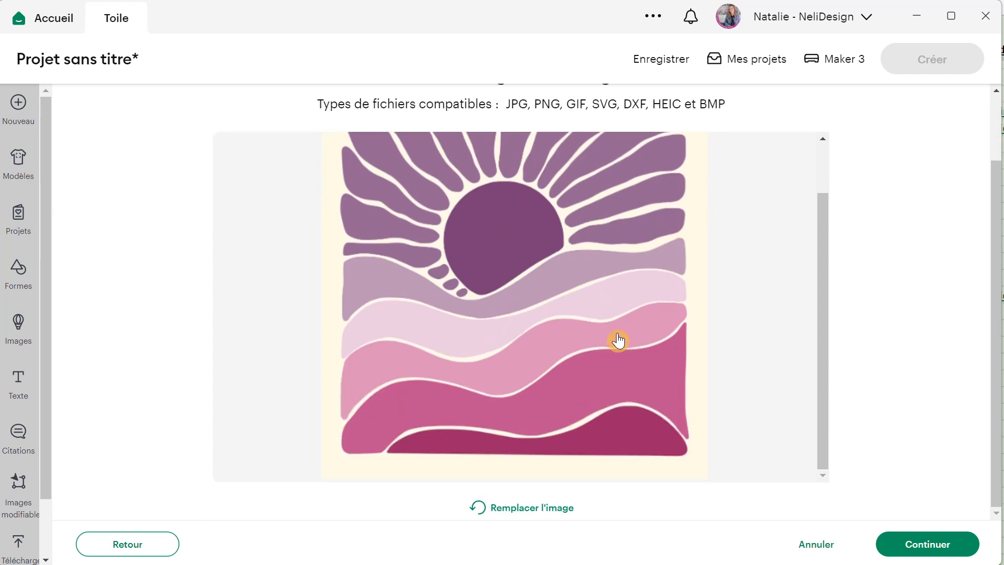
left_click(932, 545)
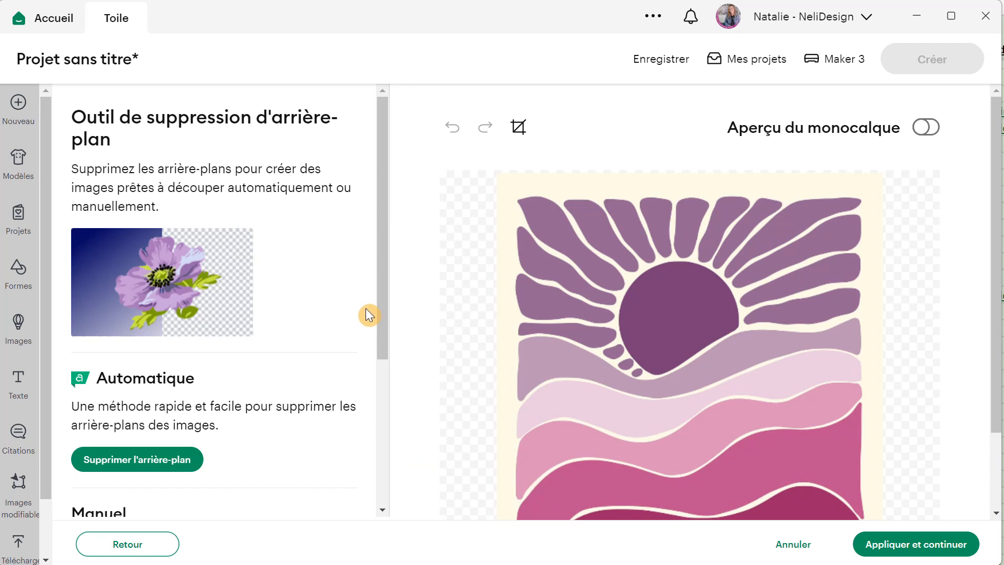
- Try automatic background removal on the mountain image, and revert to its previous version
scroll(437, 287, "down", 3)
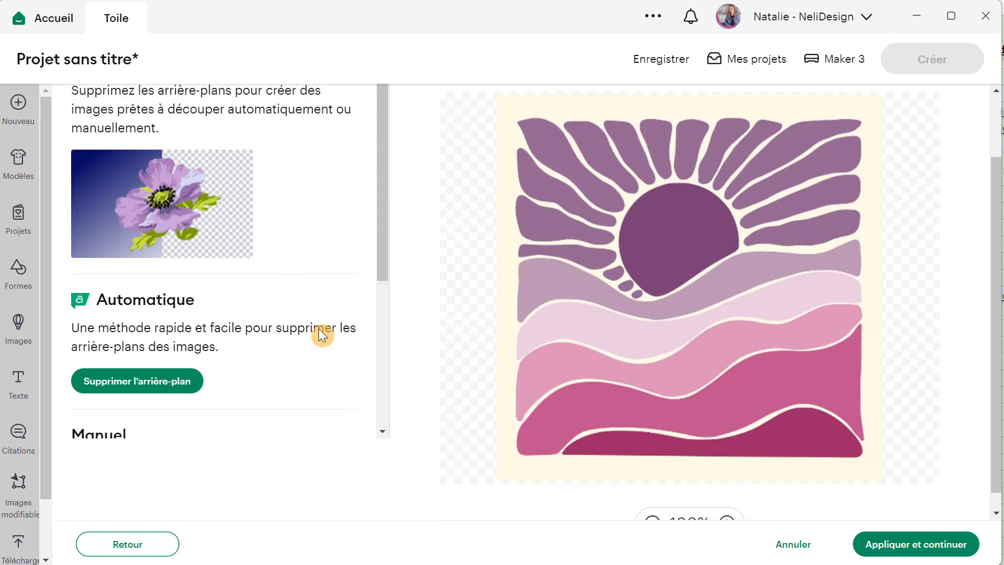
left_click(189, 389)
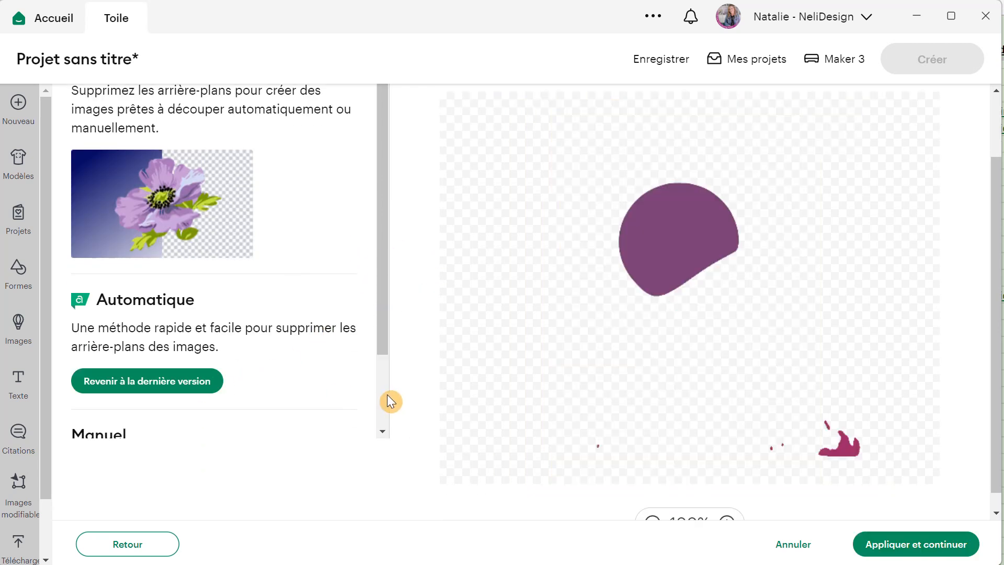
scroll(337, 378, "down", 2)
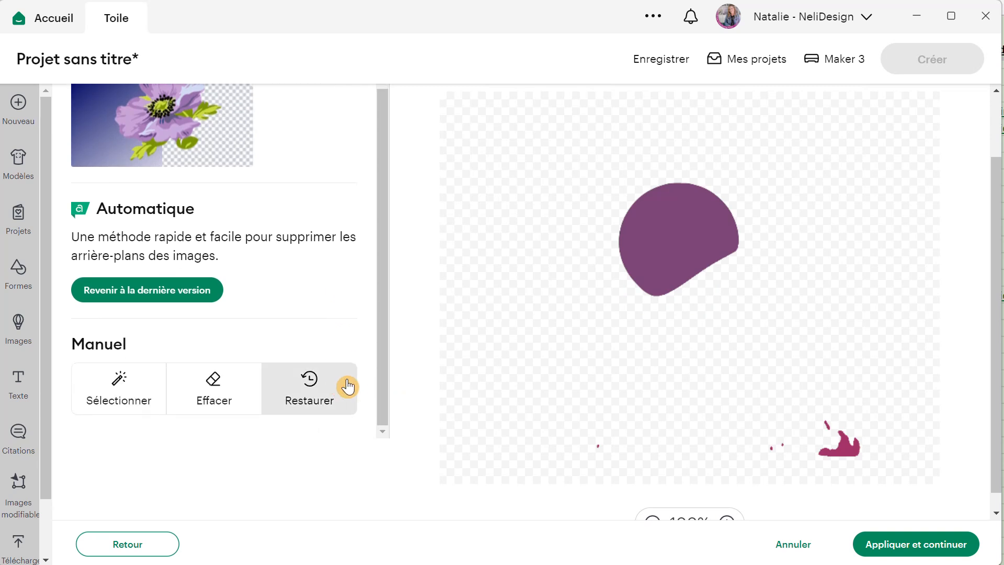
scroll(347, 387, "up", 2)
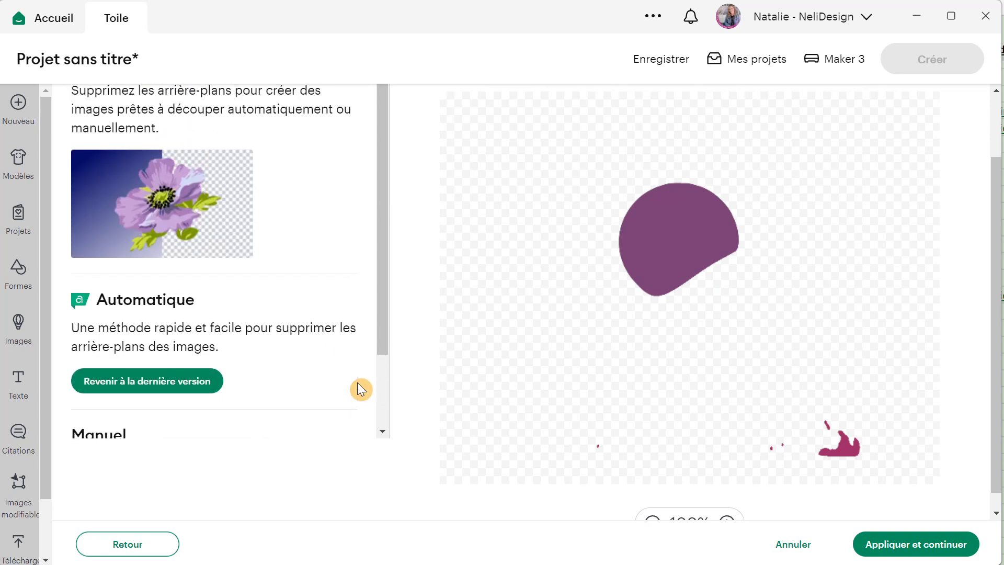
left_click(198, 386)
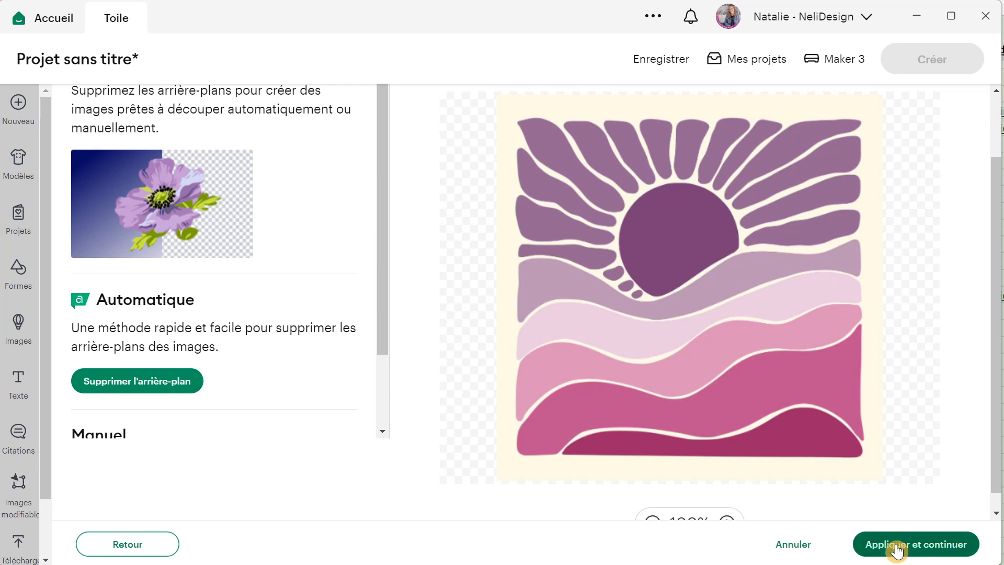
- Continue to the Multicalques conversion without removing the background, and compare its preview with the original mountain image in the photo viewer
left_click(924, 551)
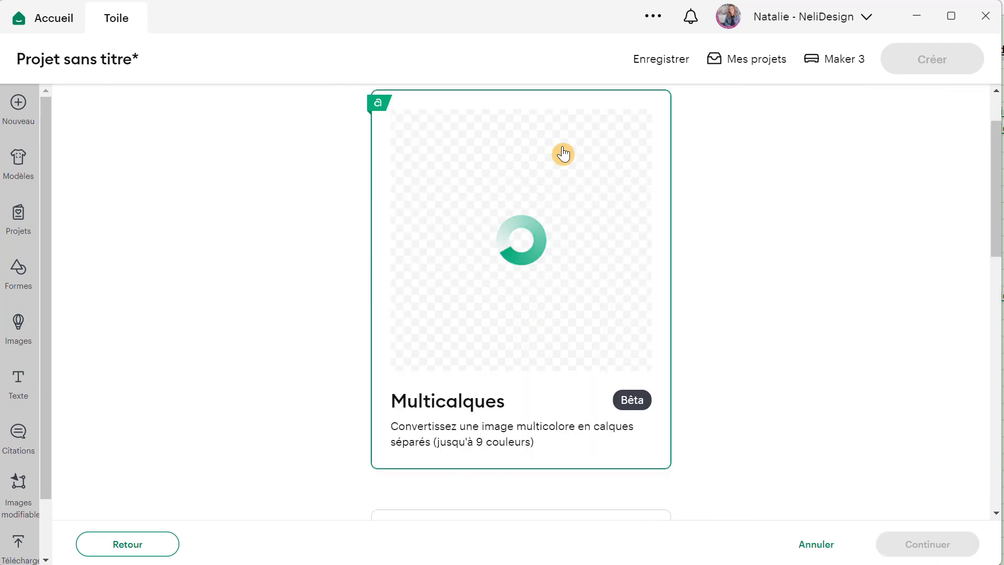
left_click(926, 544)
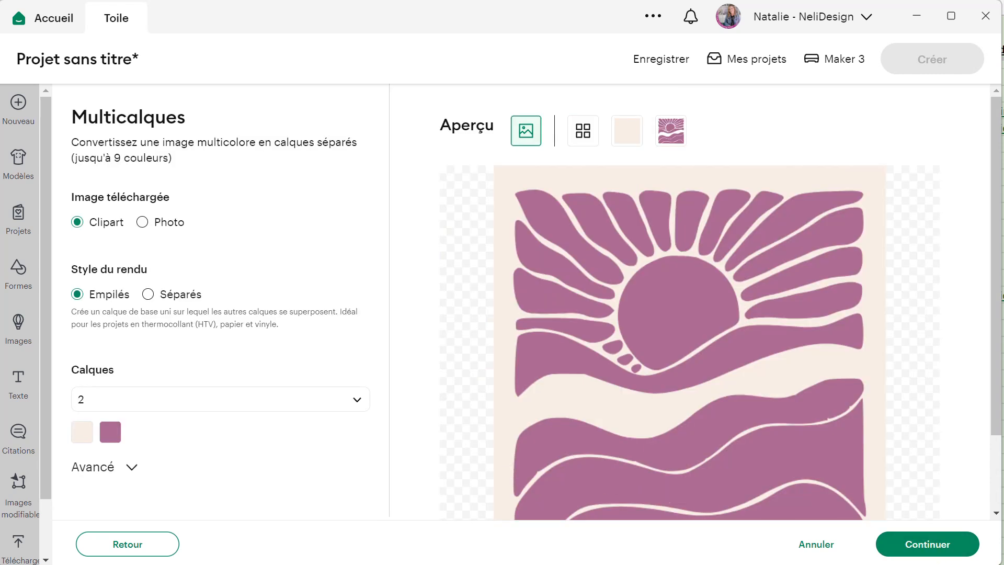
key("alt+Tab")
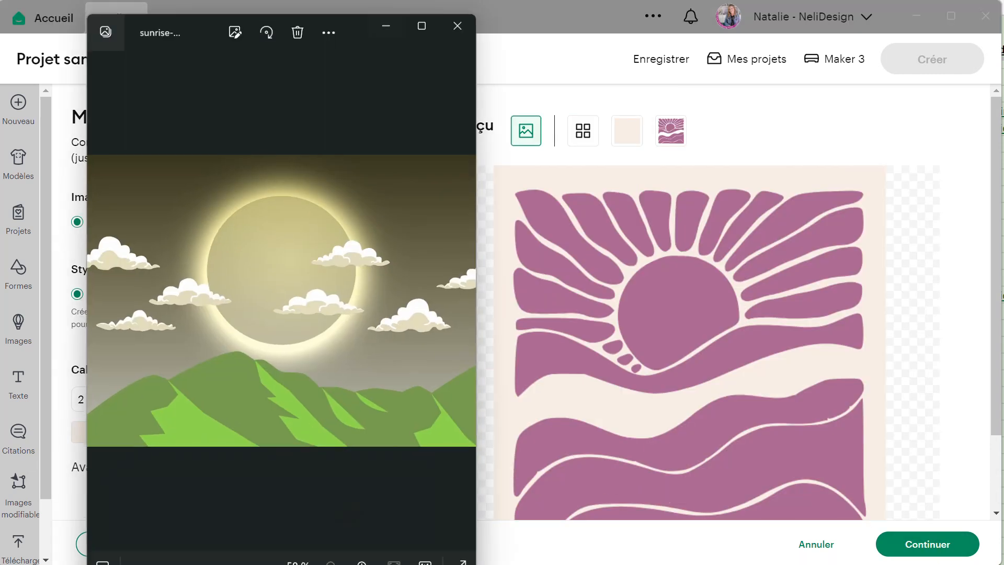
left_click(100, 296)
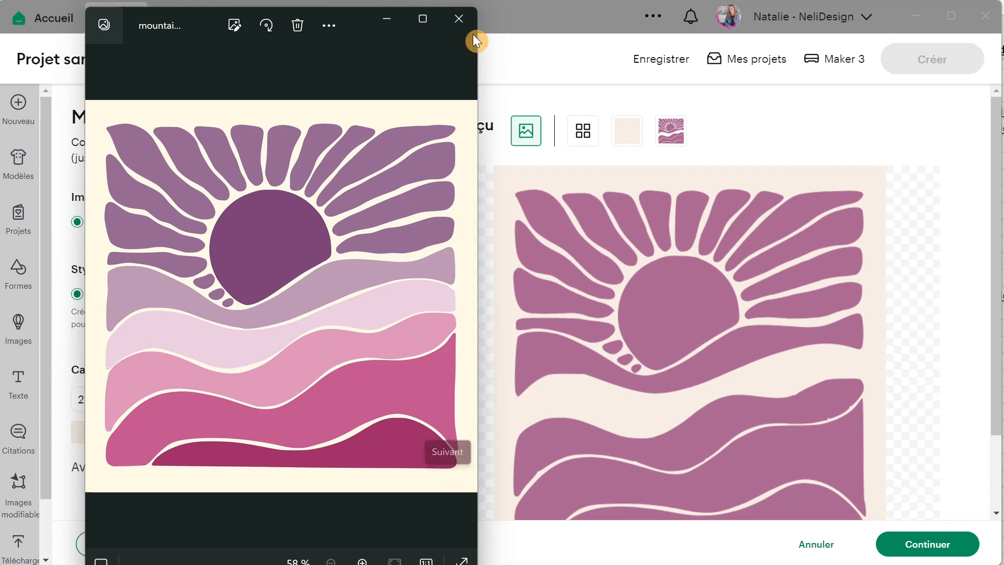
left_click(392, 21)
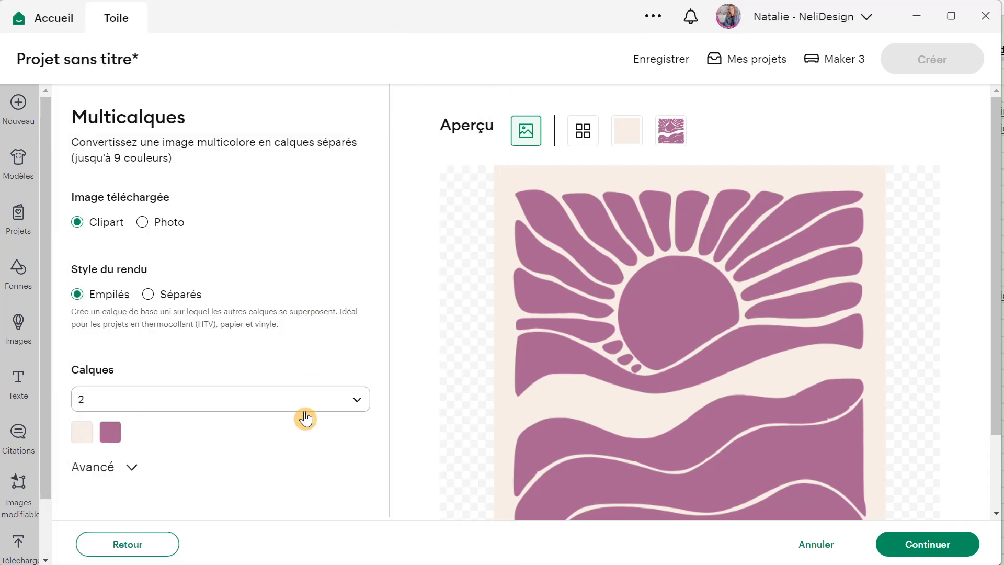
- Set the stacked Clipart conversion to 8 layers and inspect the full preview
left_click(292, 401)
left_click(227, 337)
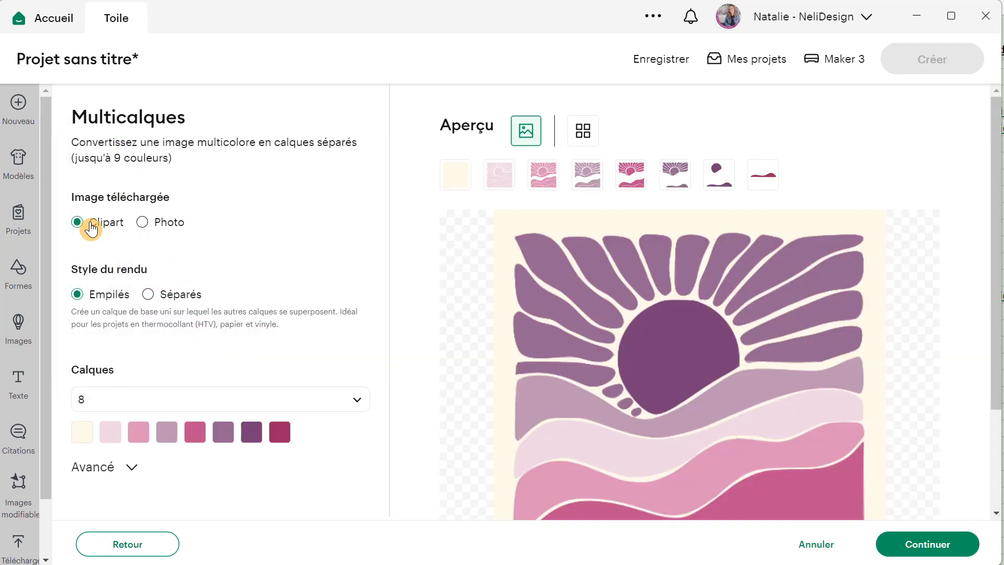
scroll(747, 254, "down", 3)
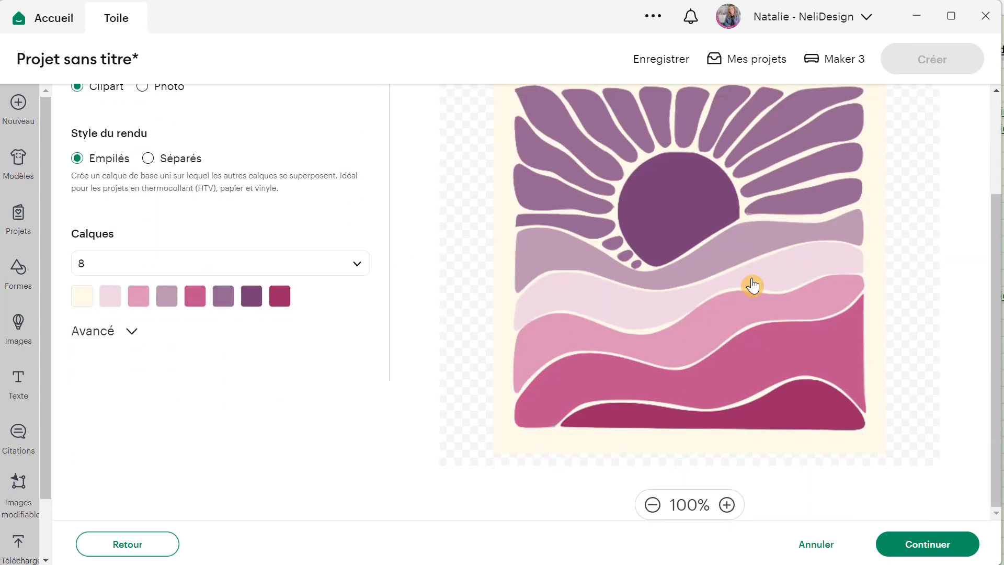
scroll(754, 284, "up", 3)
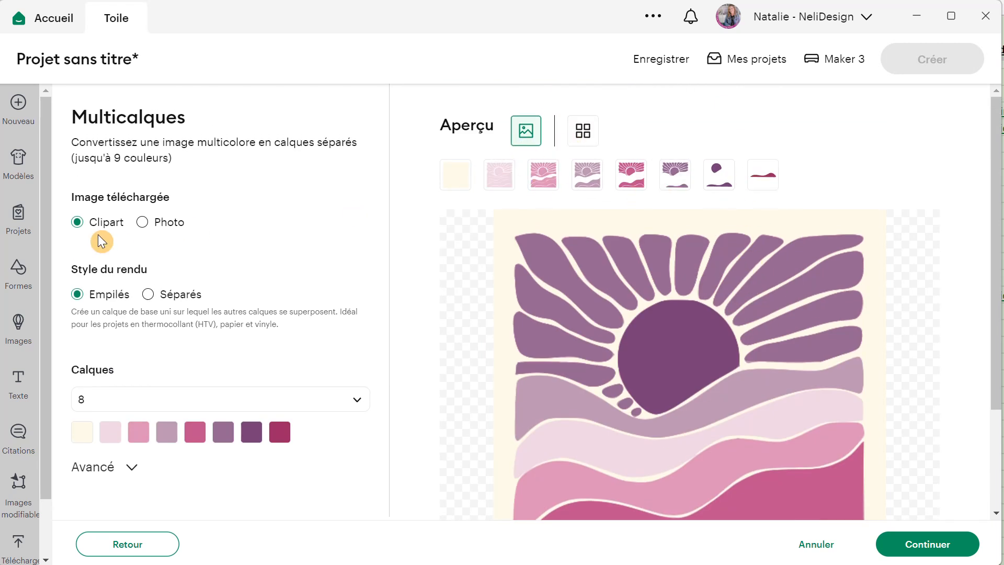
- Change the rendering style to Séparés, and preview the third and second layers and the full image
left_click(148, 295)
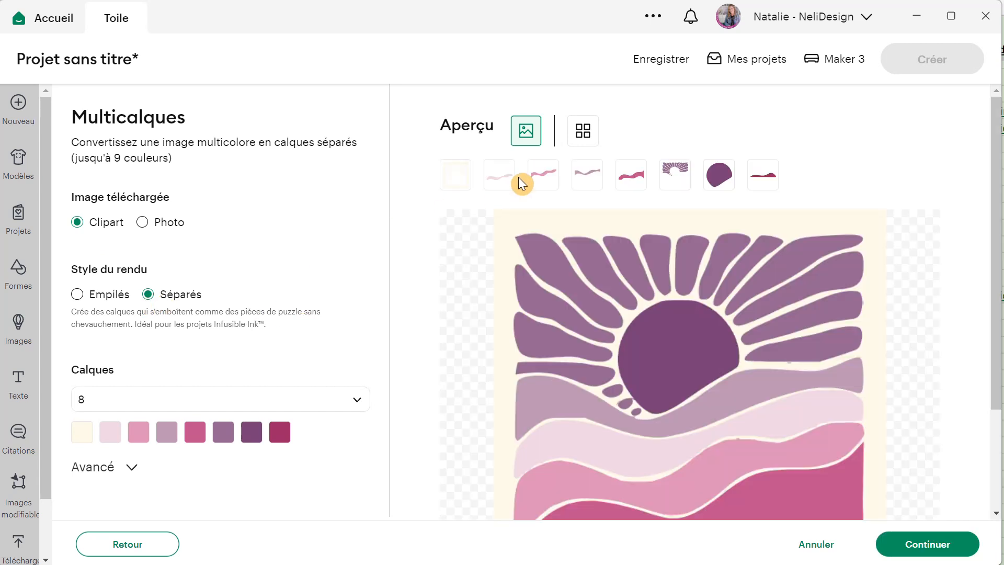
left_click(538, 183)
left_click(498, 180)
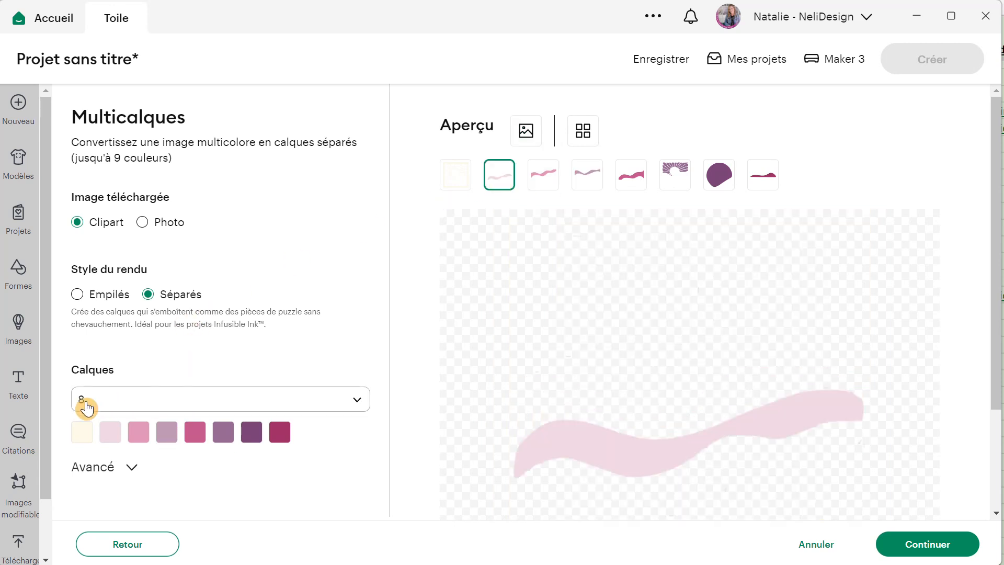
left_click(525, 134)
scroll(643, 278, "down", 4)
scroll(646, 197, "up", 2)
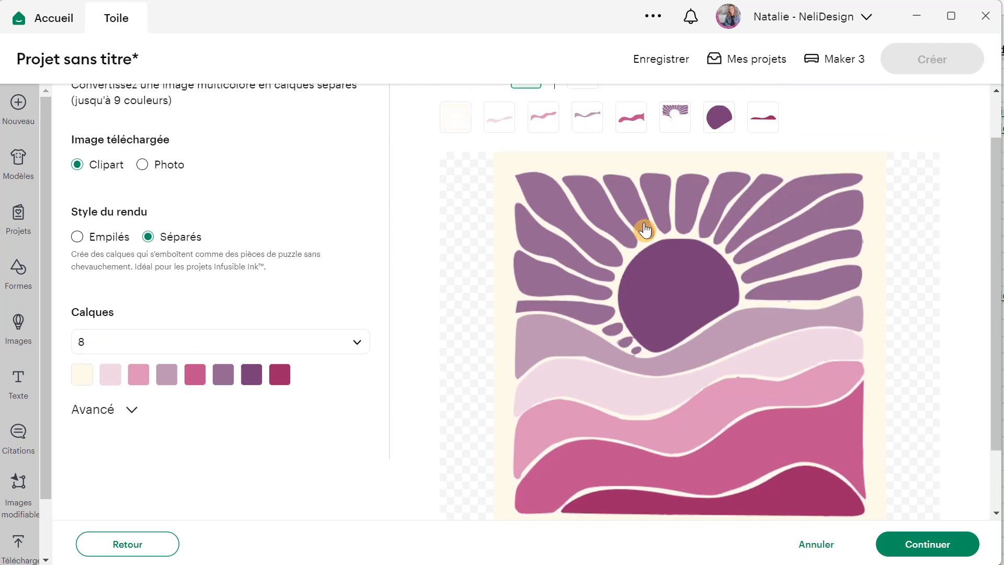
- Preview the fourth separated color layer and enlarge it to 225% to examine stray fragments
left_click(587, 118)
scroll(585, 126, "up", 2)
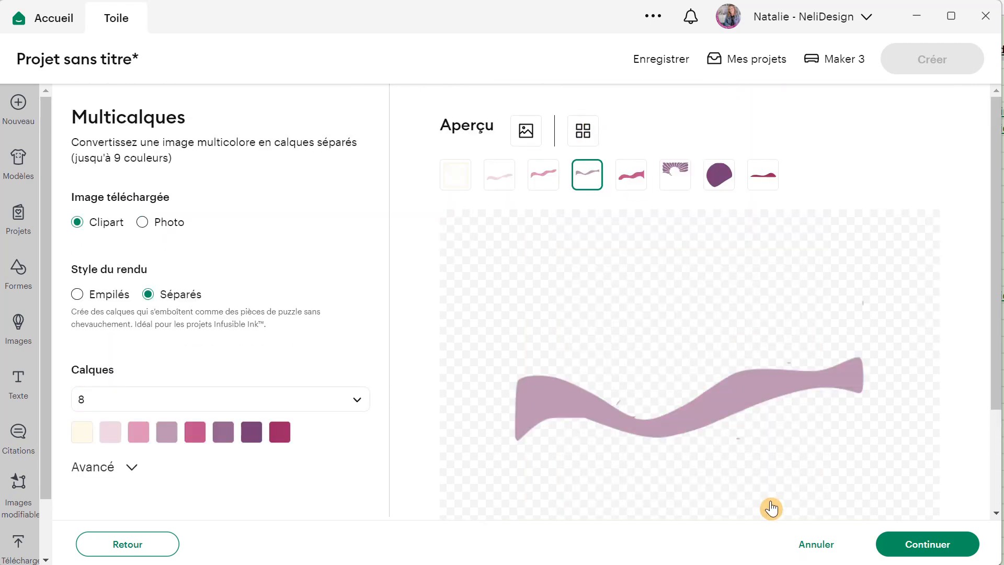
scroll(782, 452, "down", 5)
left_click(727, 507)
left_click(727, 508)
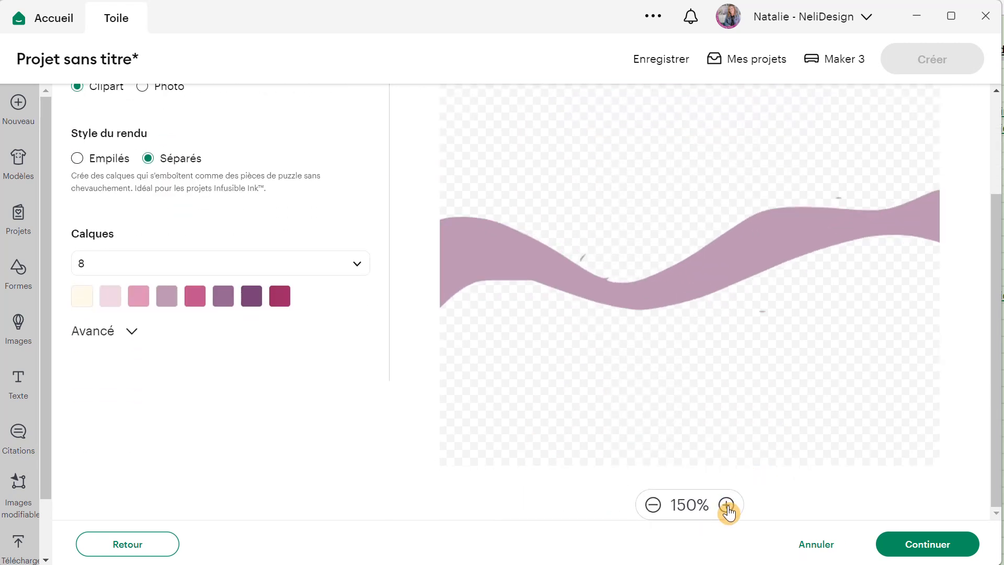
left_click(727, 507)
left_click(727, 507)
left_click(728, 507)
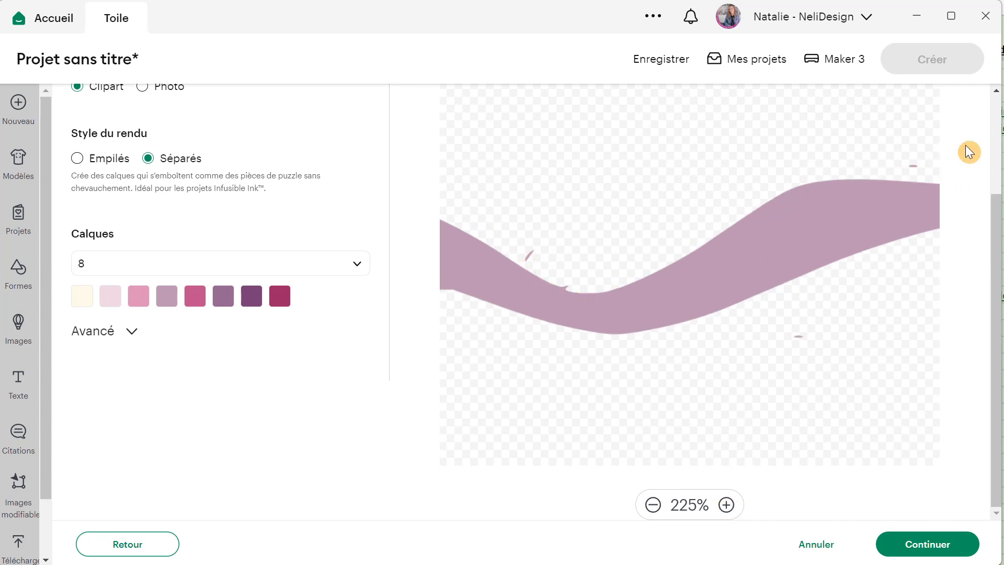
- Set the advanced Épurer option to Bas and preview the third color layer
left_click(127, 334)
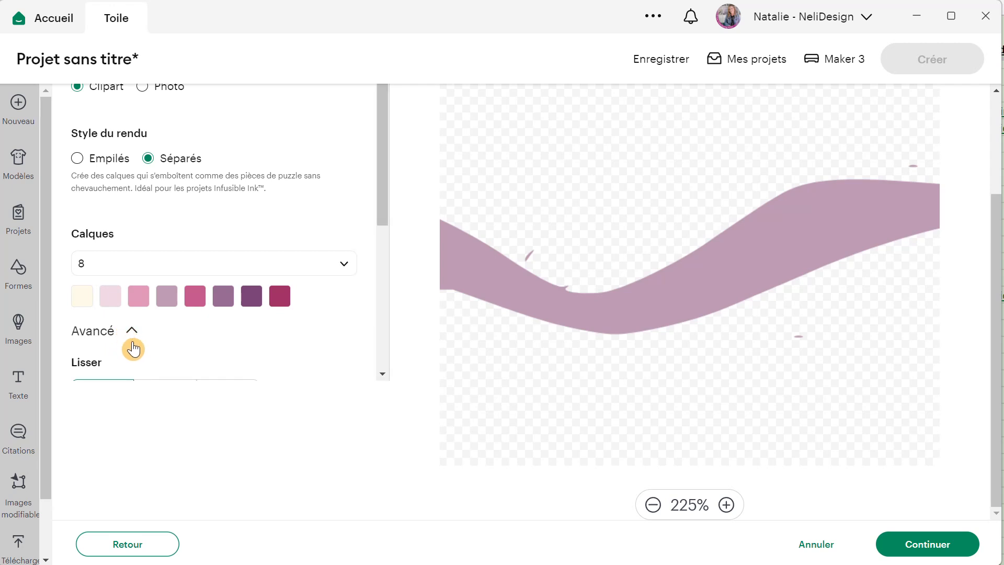
scroll(161, 331, "down", 3)
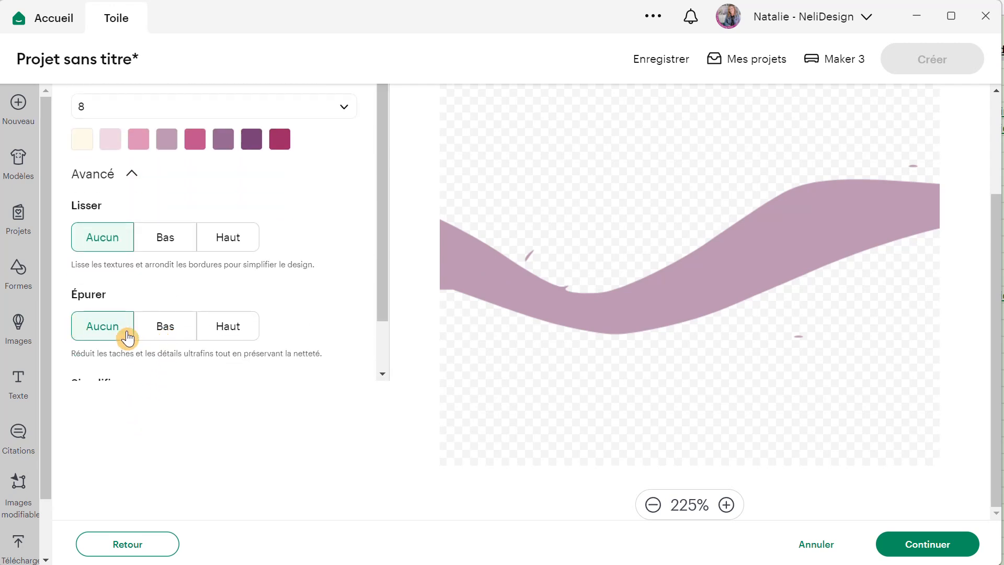
left_click(152, 333)
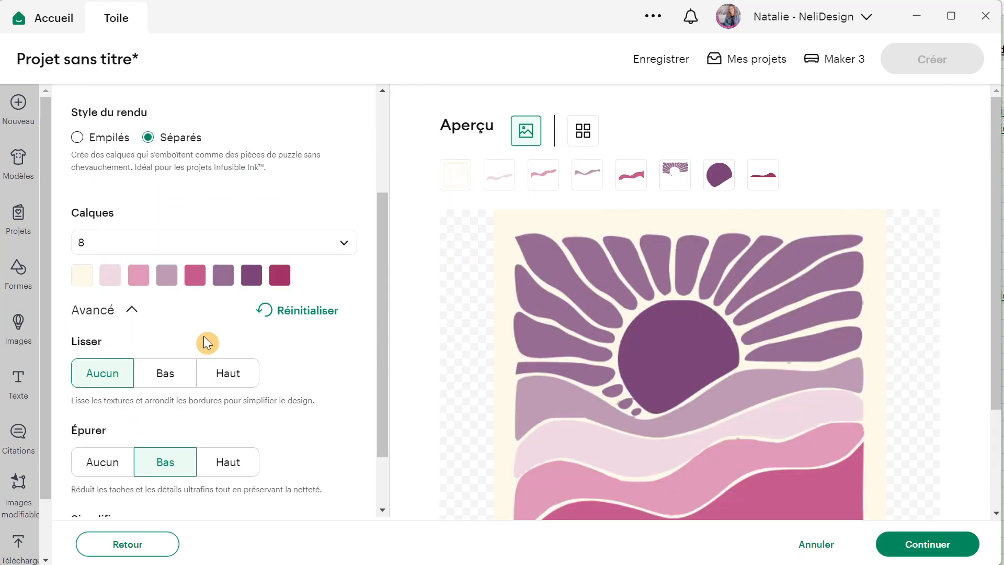
scroll(700, 356, "down", 2)
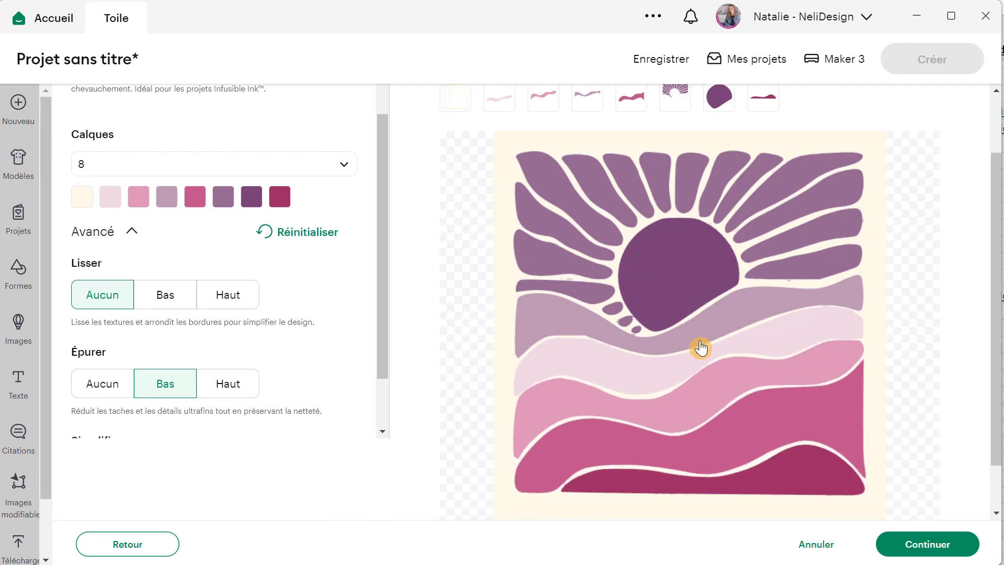
scroll(705, 293, "up", 2)
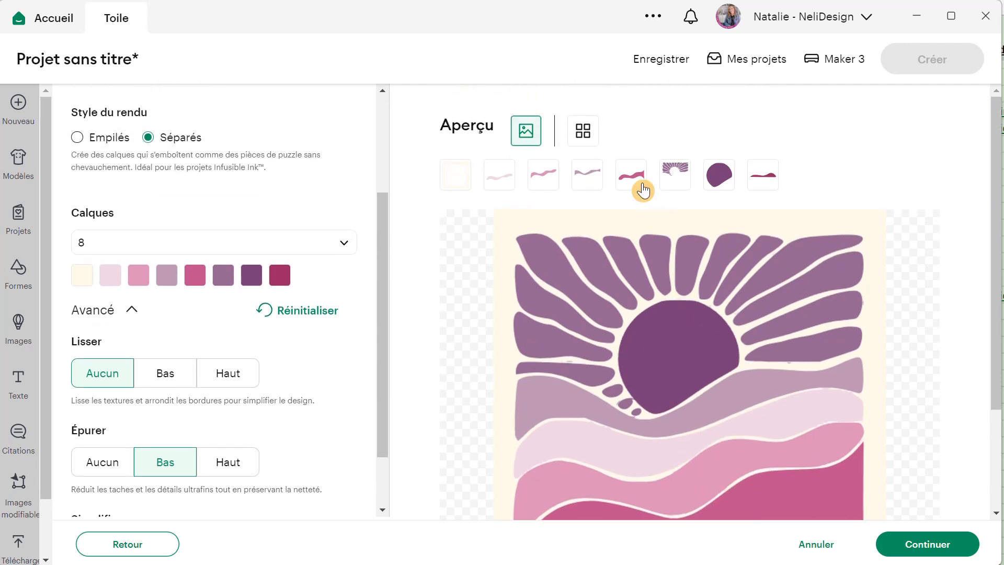
left_click(541, 173)
scroll(733, 335, "down", 2)
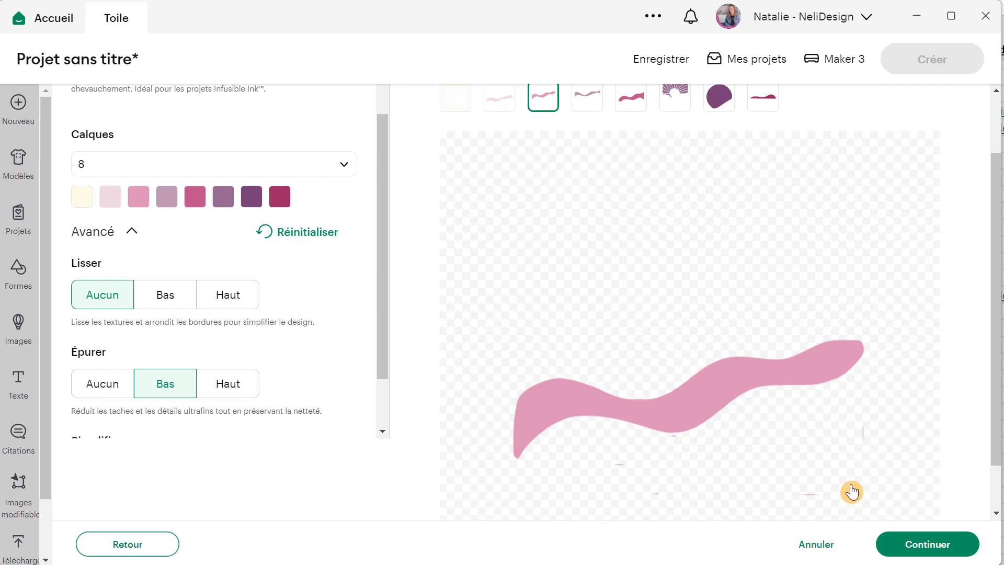
- Try the Haut level for Épurer, and switch it back to Bas
left_click(233, 387)
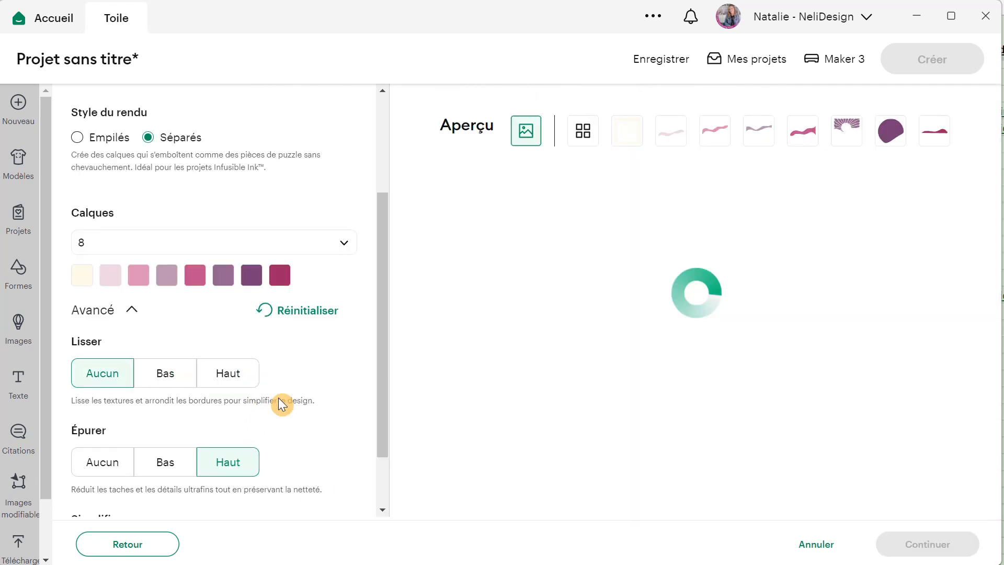
scroll(671, 347, "down", 2)
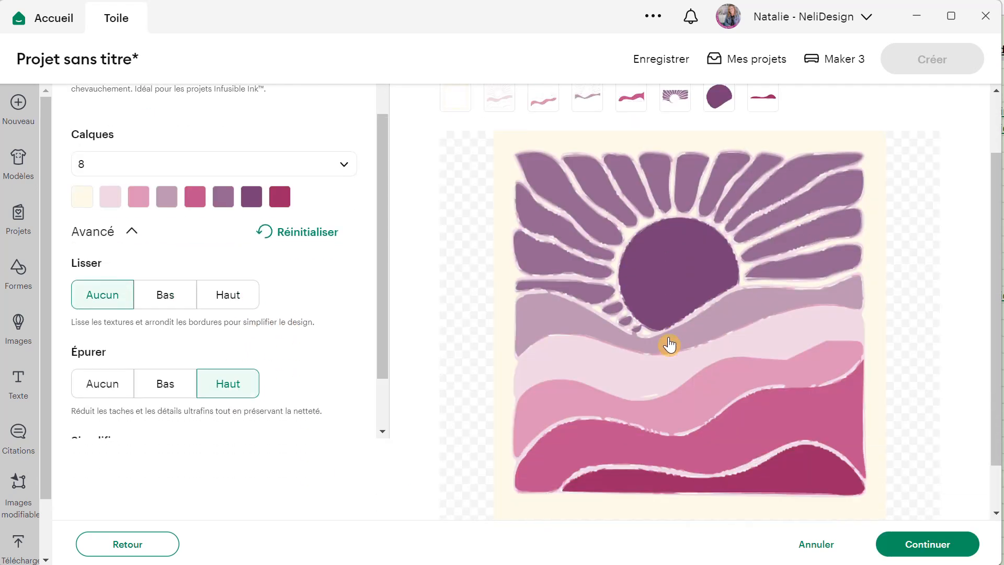
left_click(159, 384)
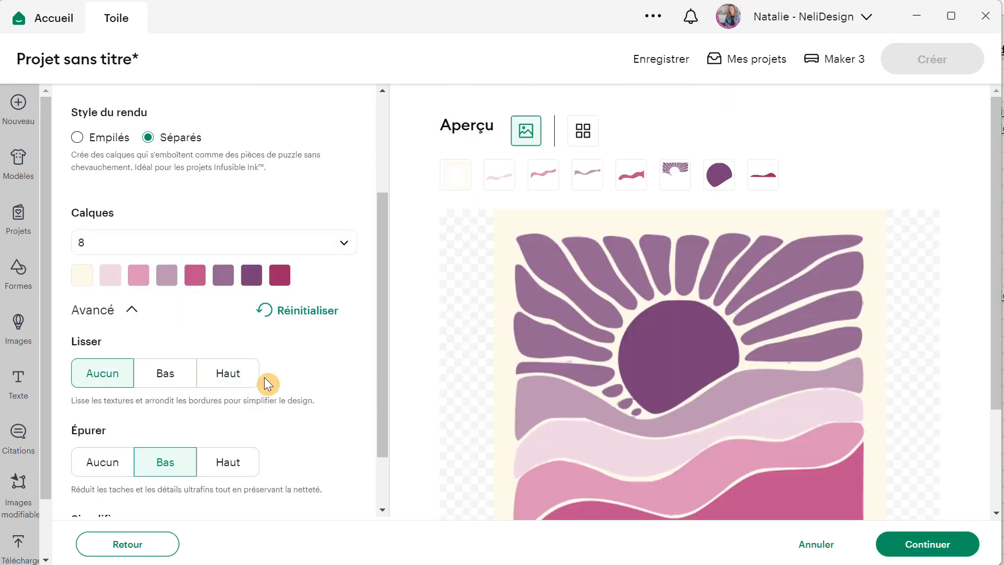
- Set the advanced Lisser option to Bas for the separated mountain image
scroll(267, 385, "down", 2)
left_click(177, 302)
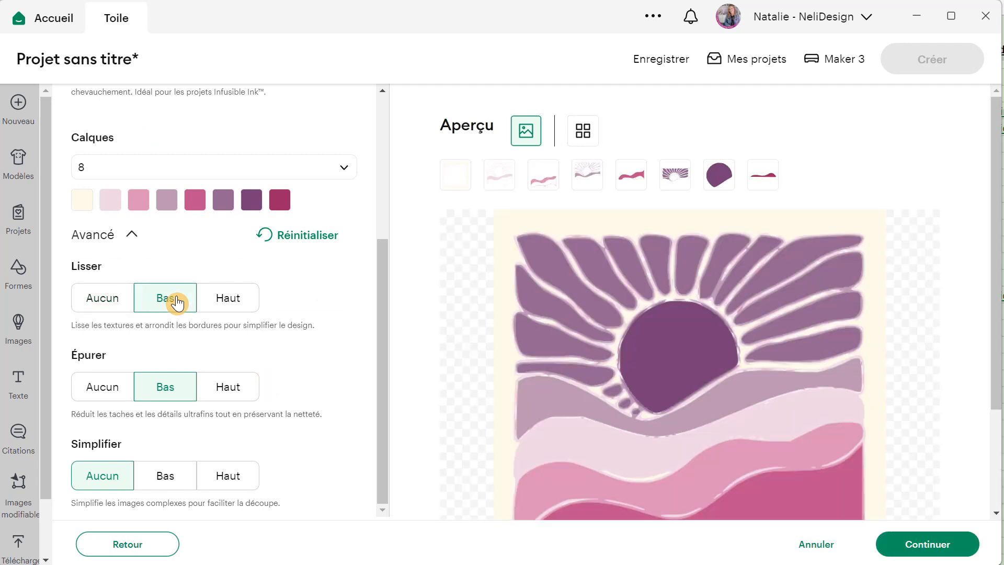
- Set the advanced Lisser option to Aucun, and try the Bas level for Simplifier before returning it to Aucun
left_click(100, 303)
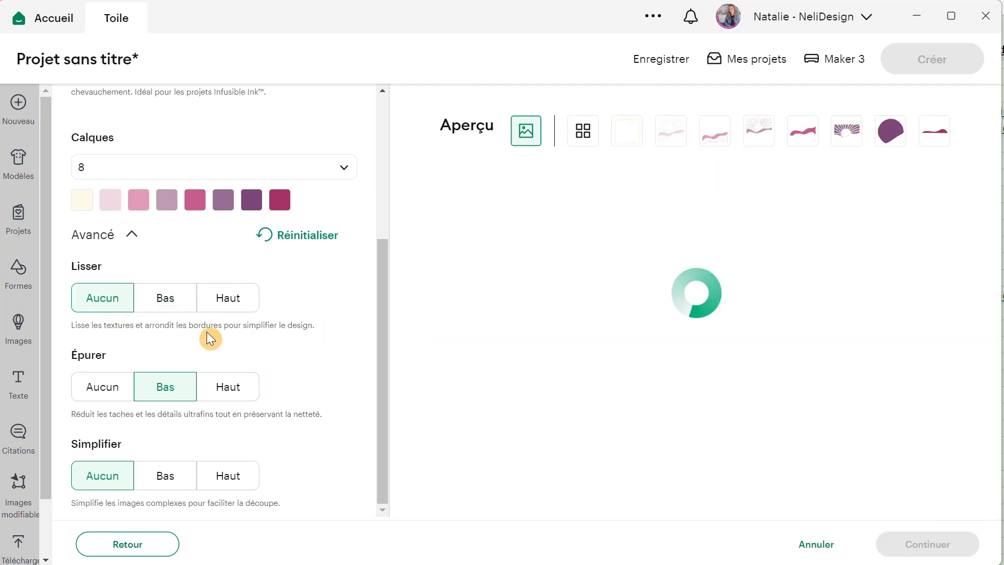
scroll(265, 350, "down", 3)
left_click(166, 346)
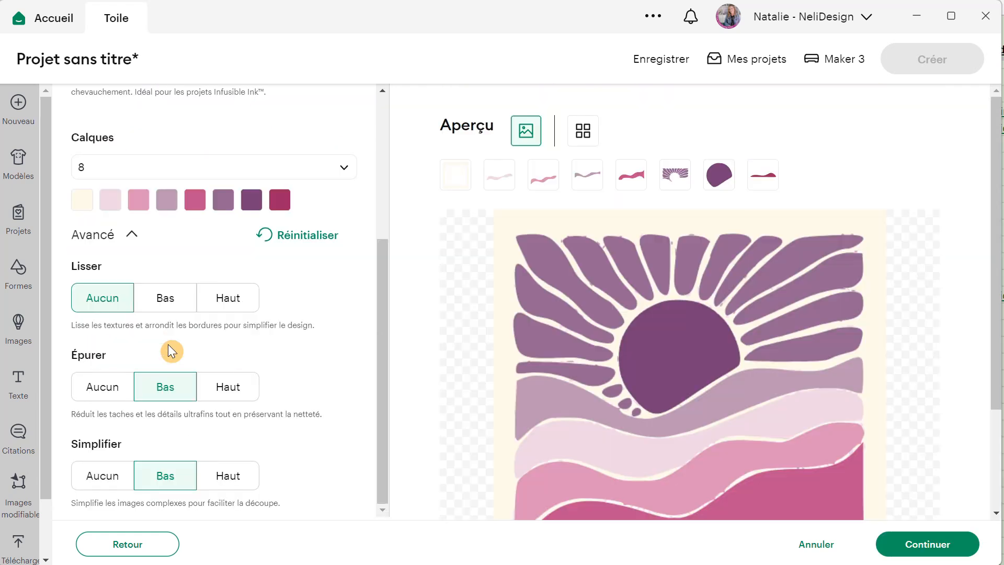
left_click(107, 475)
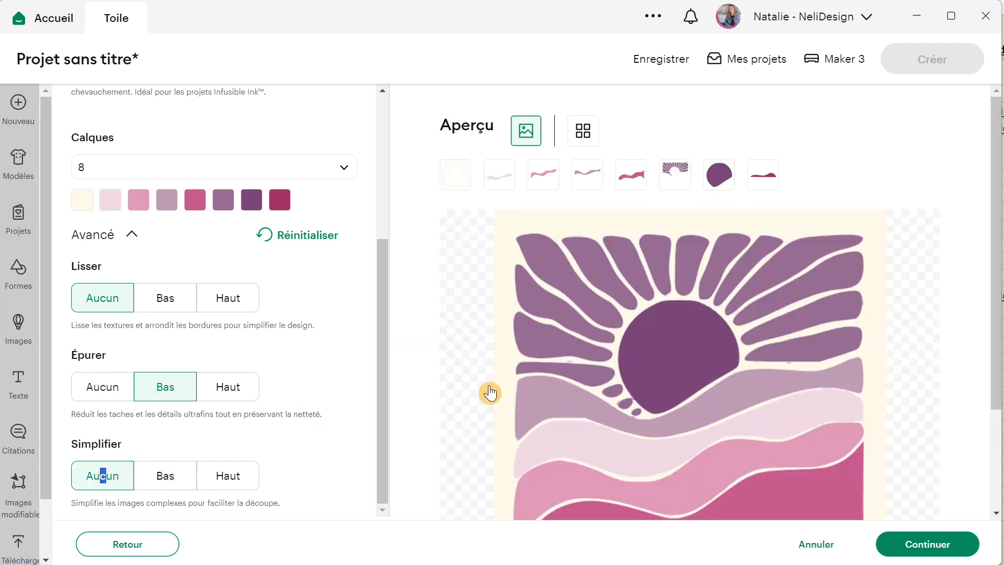
- Preview the fourth color layer on its own, and upload the separated mountain image to the canvas
left_click(587, 180)
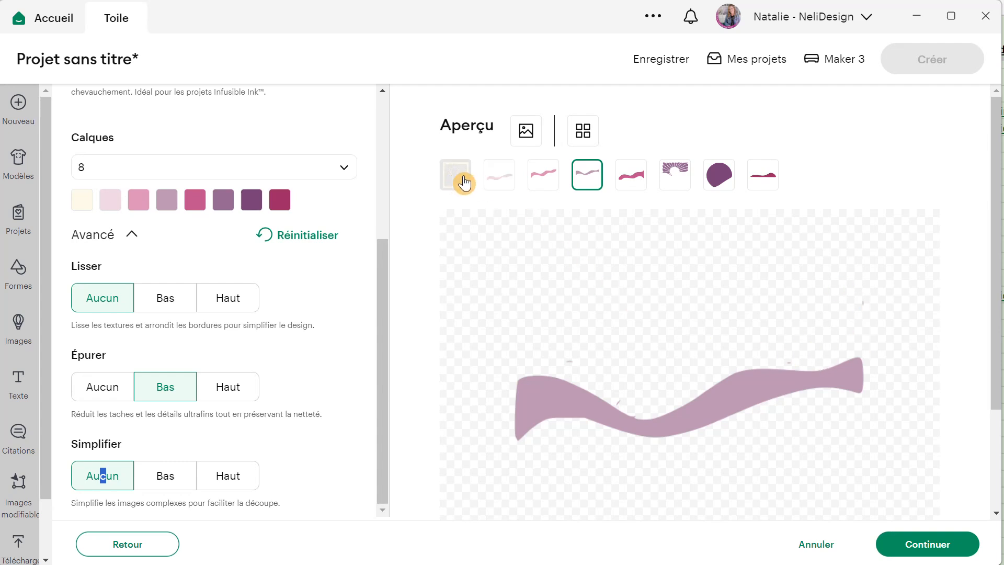
left_click(526, 132)
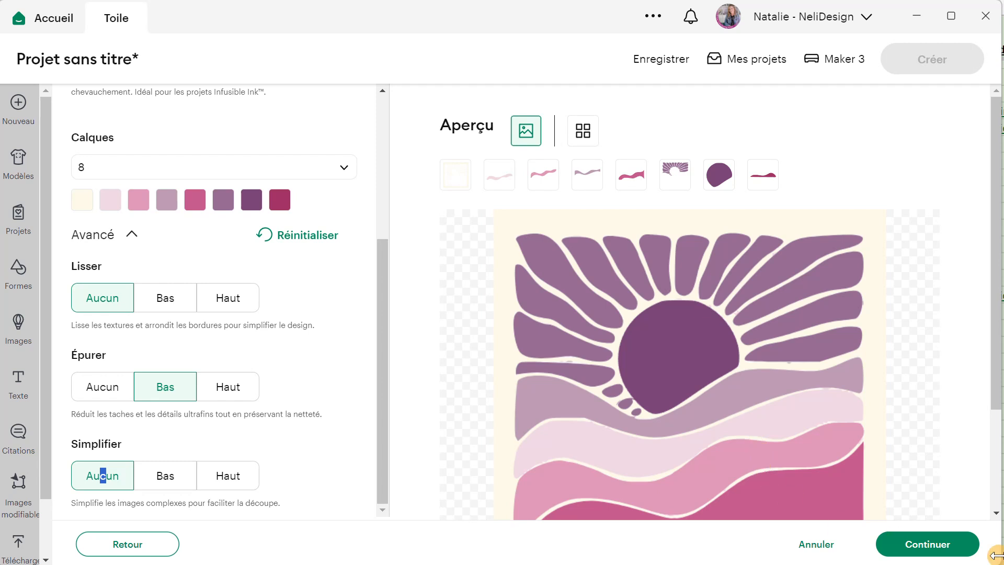
left_click(962, 556)
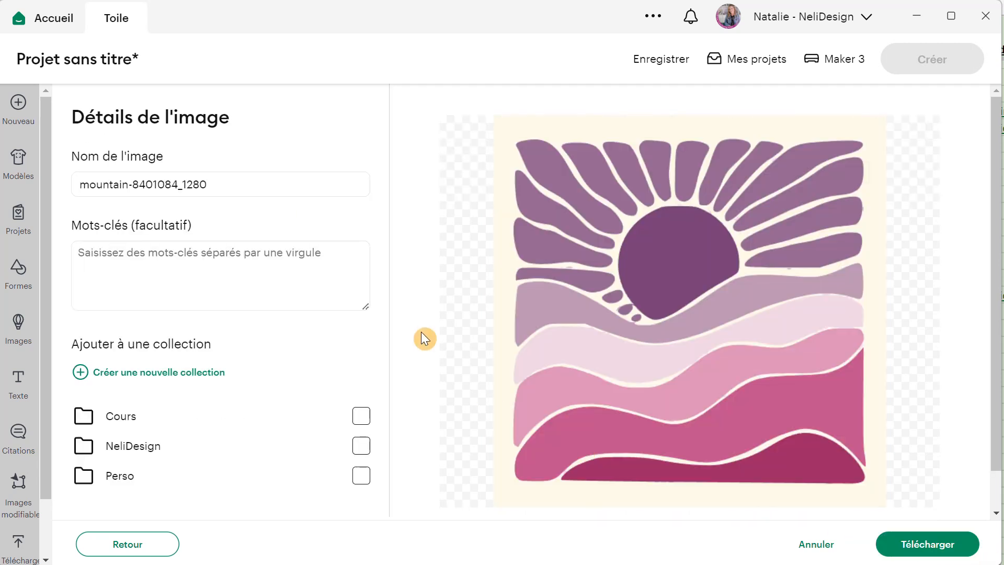
left_click(936, 544)
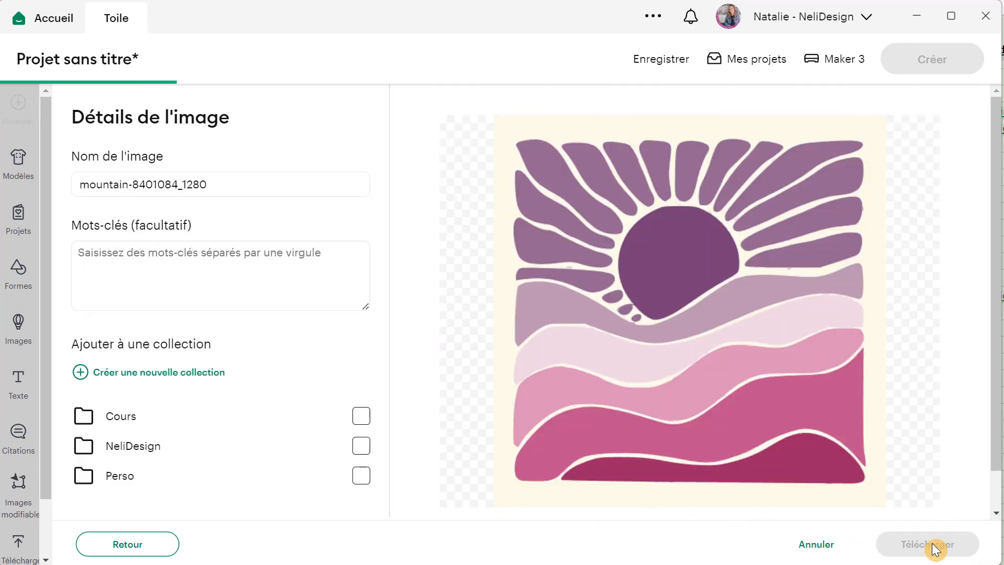
left_click_drag(412, 482, 561, 474)
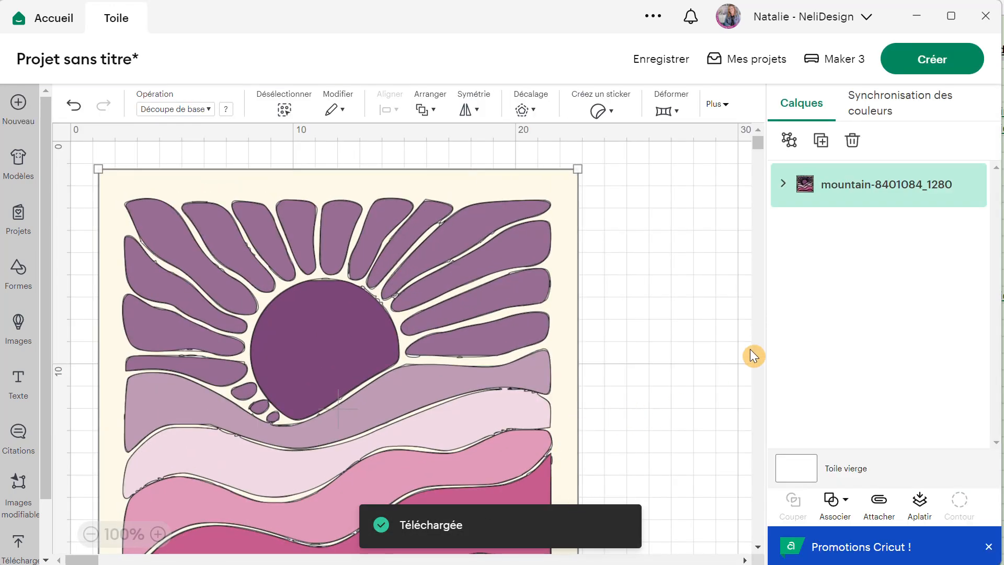
- Ungroup the mountain image and hide every layer except the purple sun rays and the cream background
left_click(789, 140)
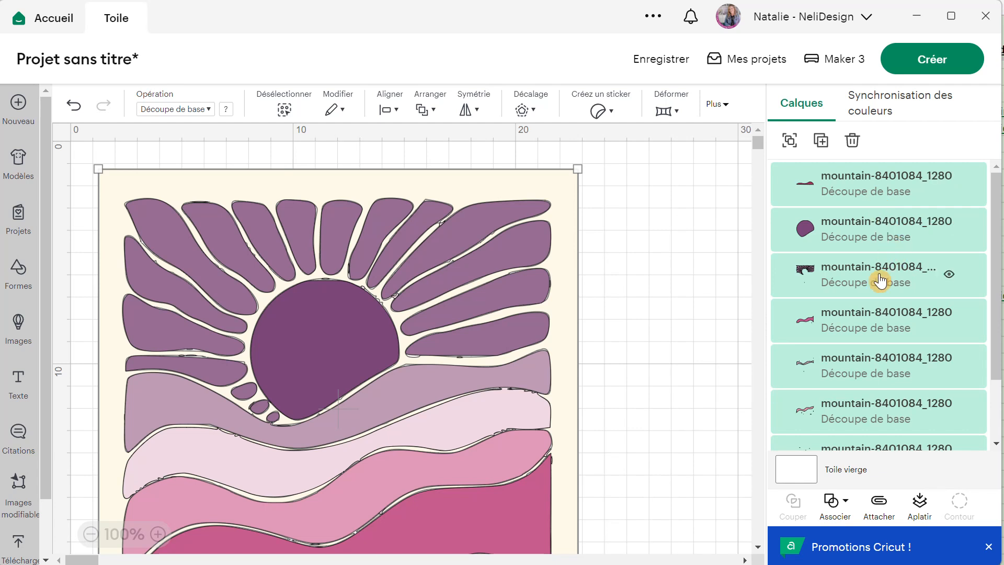
left_click(949, 183)
left_click(950, 230)
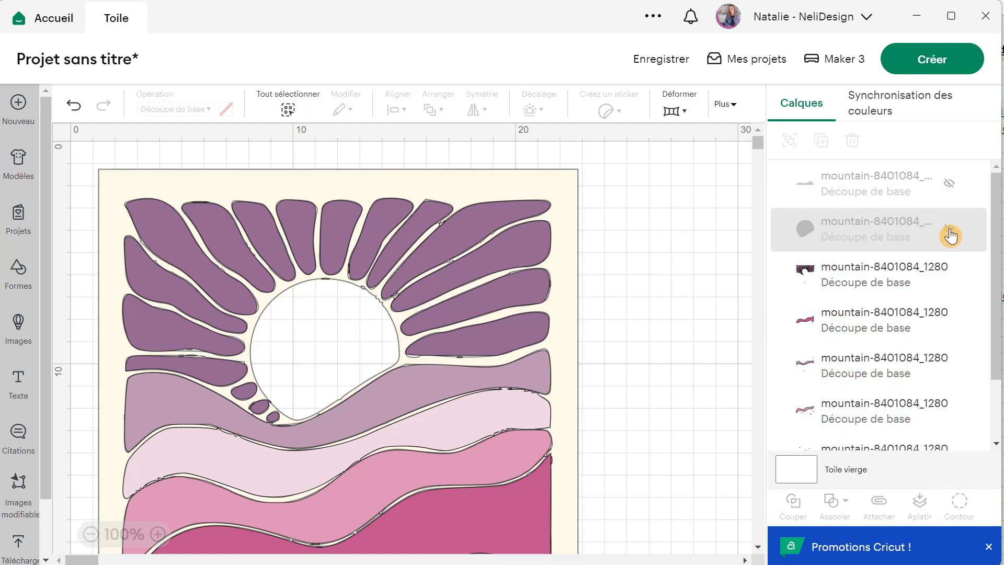
left_click(951, 320)
left_click(951, 366)
left_click(951, 412)
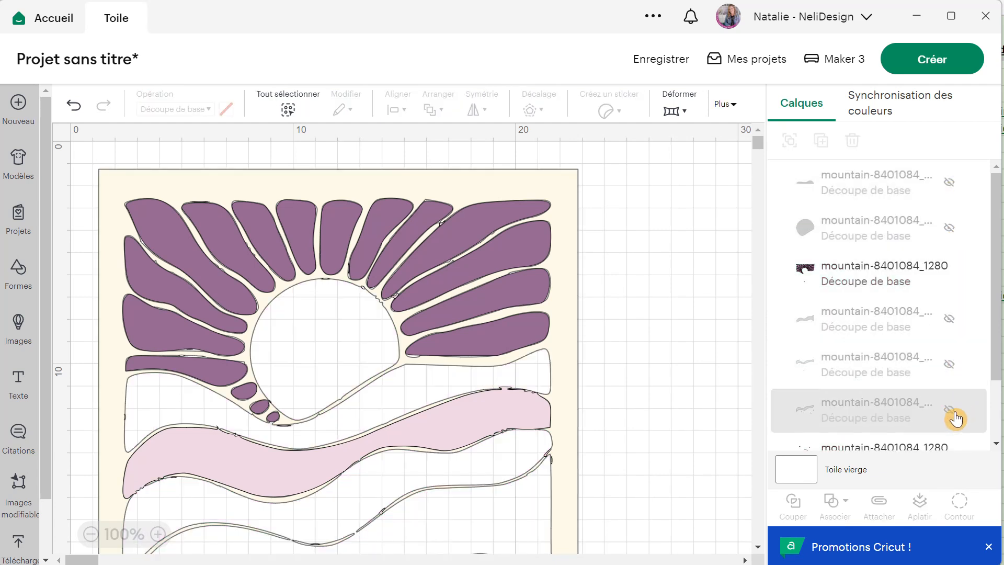
scroll(951, 397, "down", 2)
left_click(951, 386)
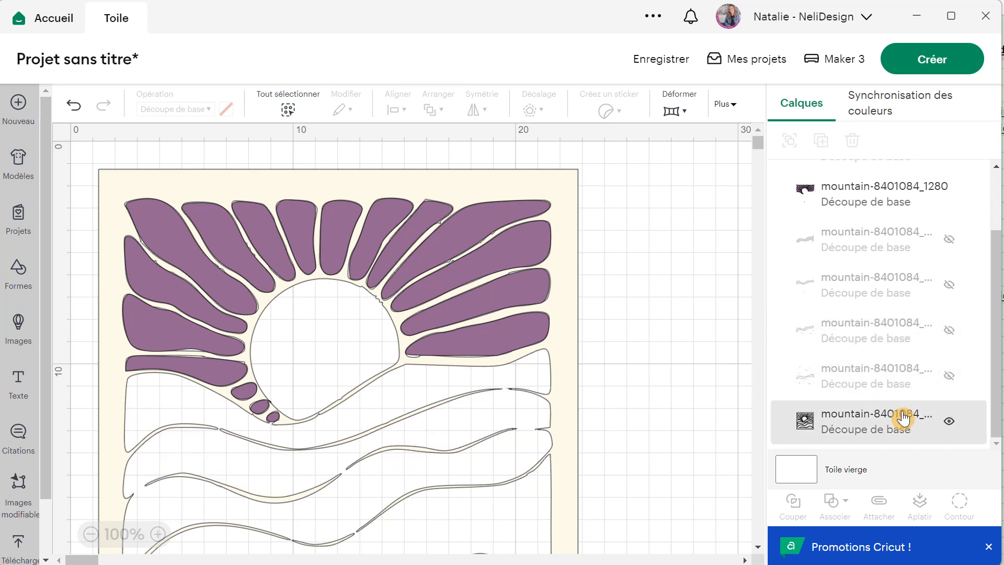
- Delete the cream background layer and examine the purple ray layer for stray fragments at 125% zoom
left_click(884, 425)
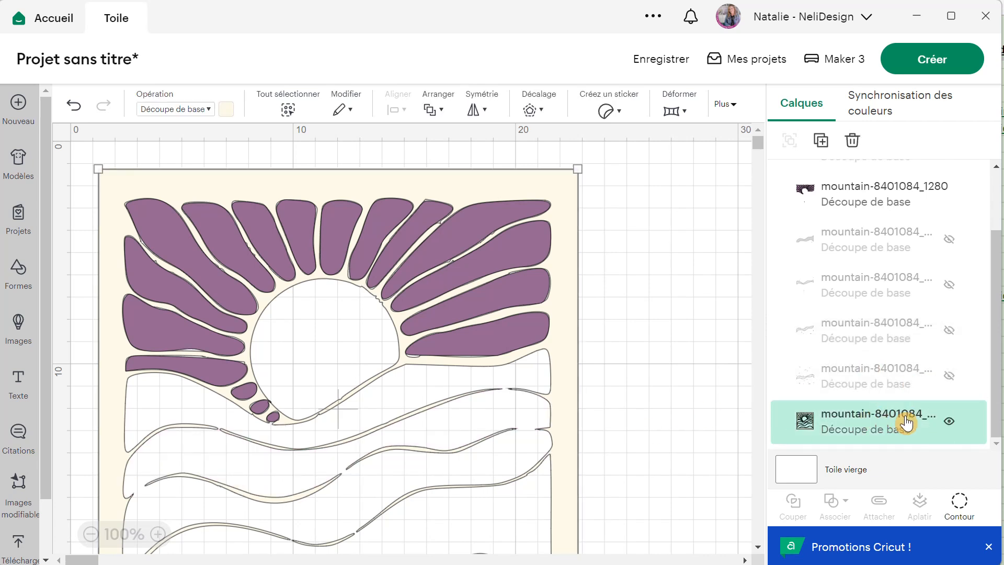
key("Delete")
scroll(426, 340, "down", 3)
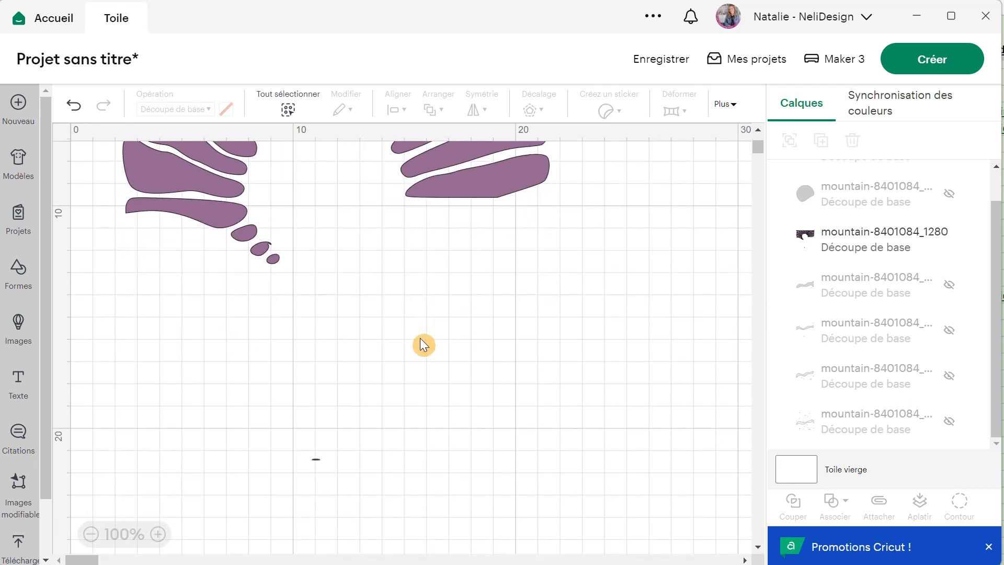
scroll(421, 341, "down", 3)
scroll(335, 388, "up", 2)
scroll(385, 374, "up", 3)
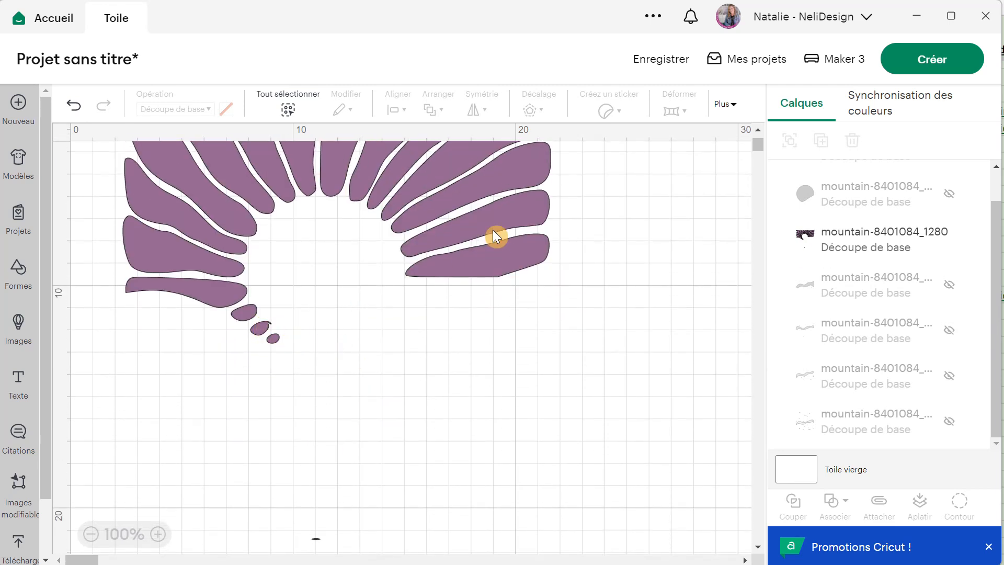
left_click(159, 535)
left_click(157, 534)
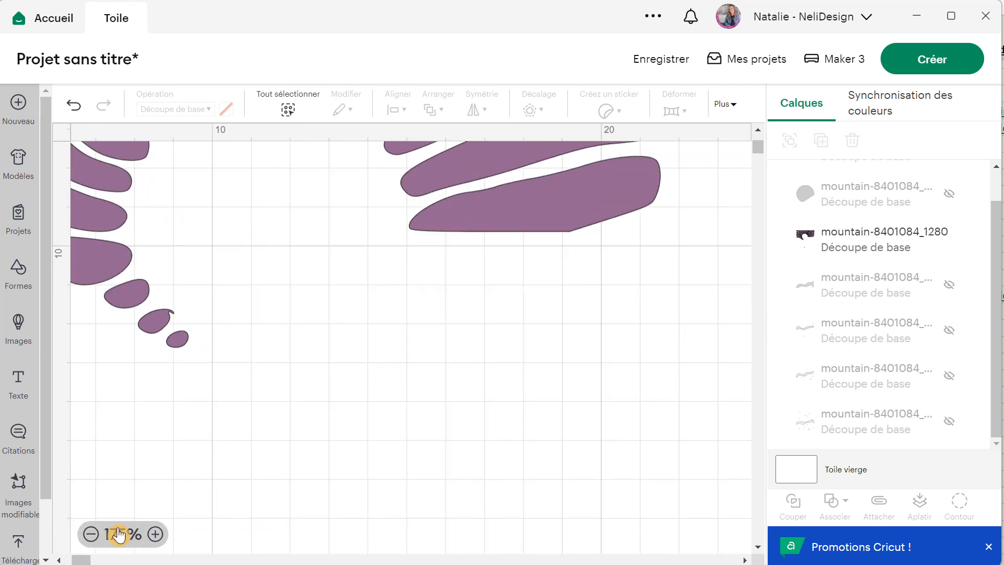
left_click(90, 534)
- Inspect the purple ray layer's individual cut pieces with the Contour tool, without hiding any of them
left_click(518, 220)
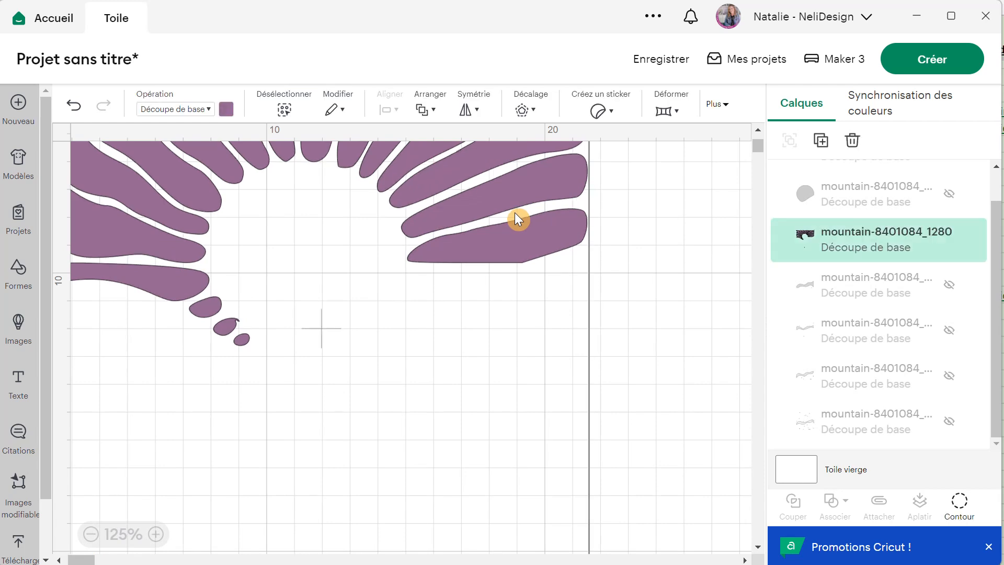
left_click(957, 505)
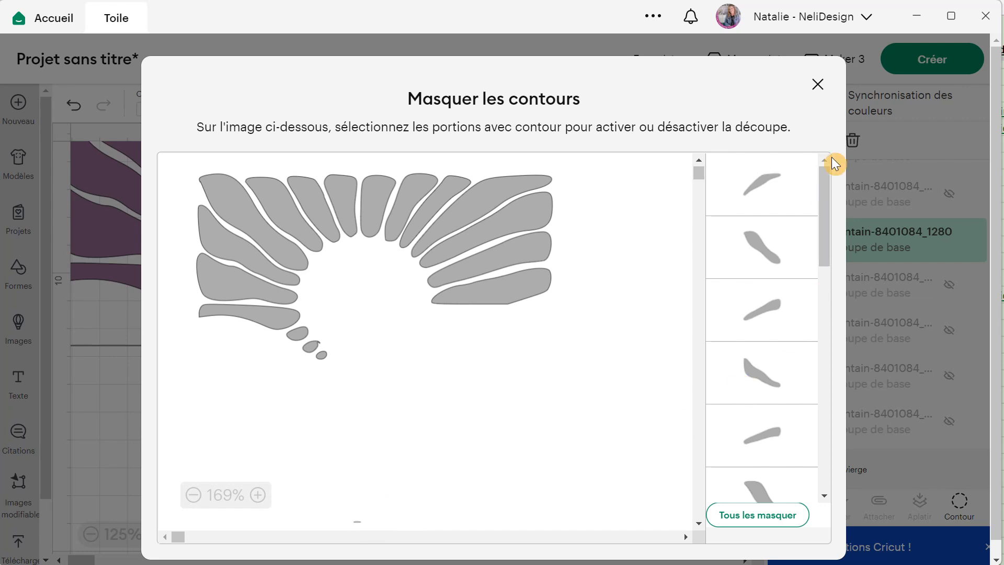
left_click(817, 85)
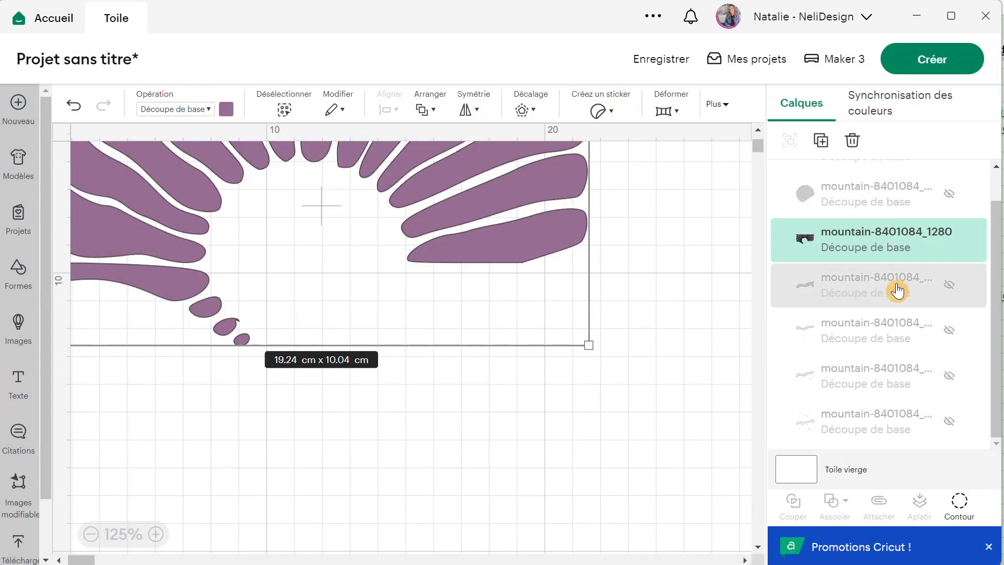
- Show the dark pink wave layer, hide the purple ray layer, and examine the full wave for stray pieces
left_click(950, 285)
left_click(950, 241)
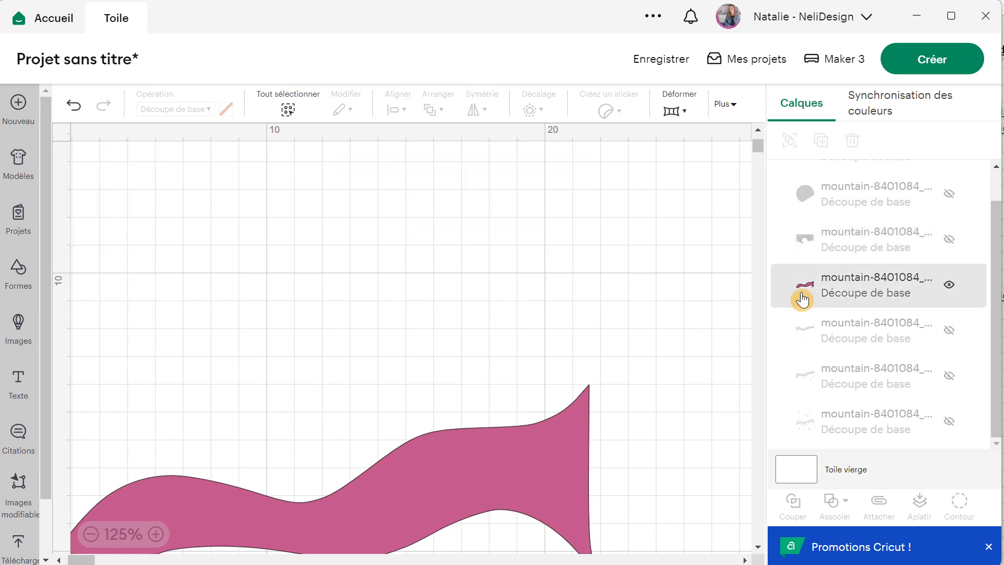
scroll(587, 317, "down", 3)
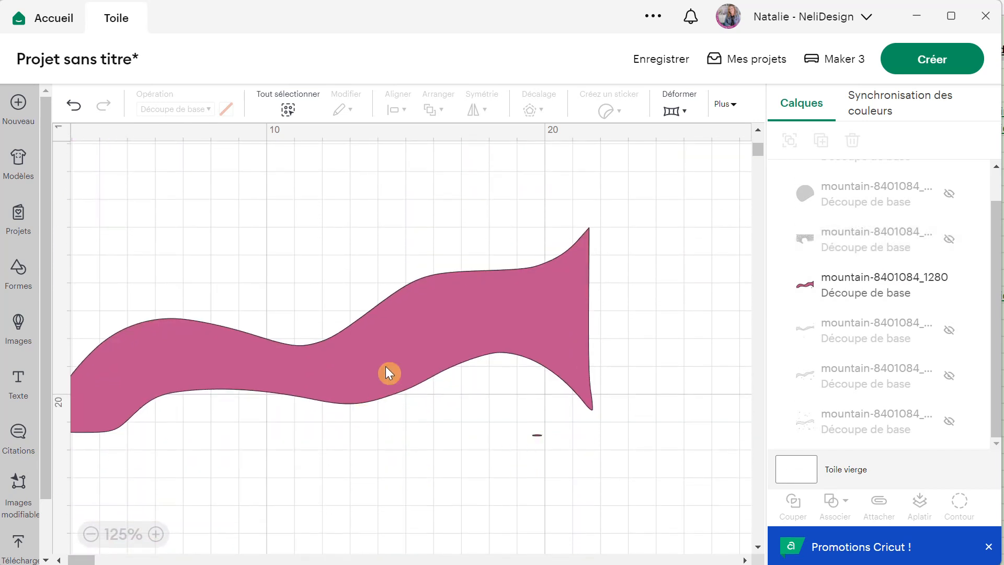
left_click_drag(79, 560, 78, 558)
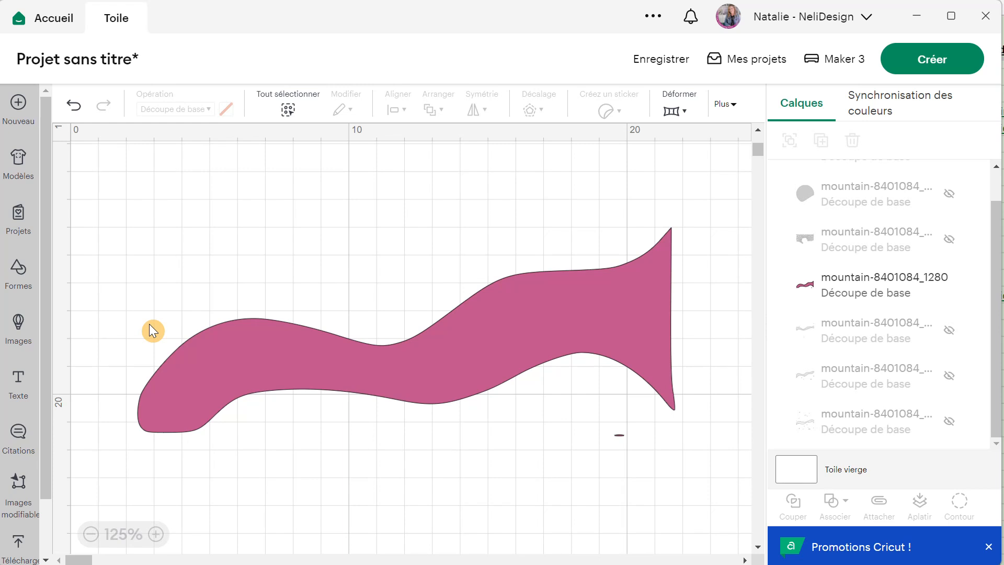
- Search all images in the Cricut library for "coucher de soleil avec vagues"
left_click(18, 327)
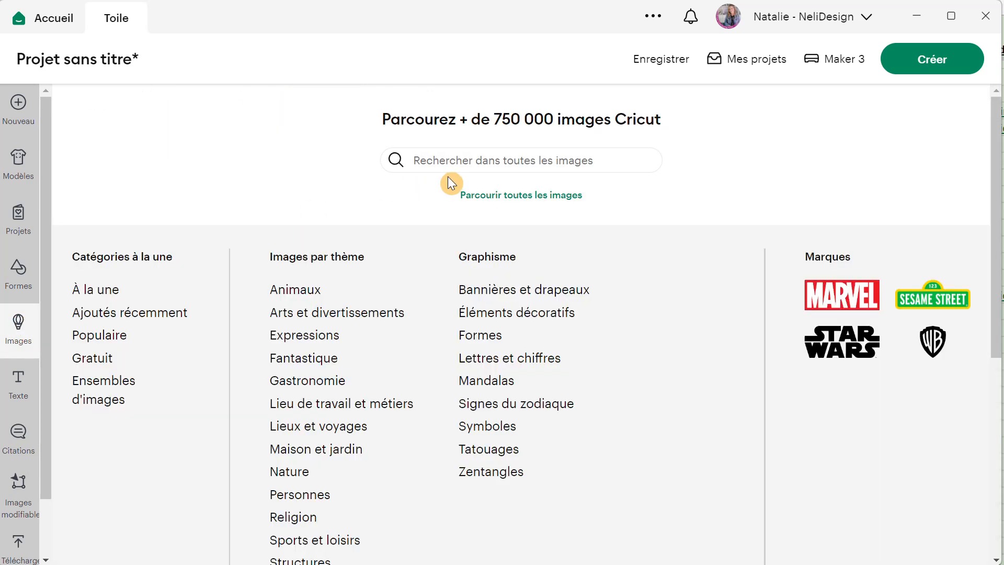
left_click(494, 195)
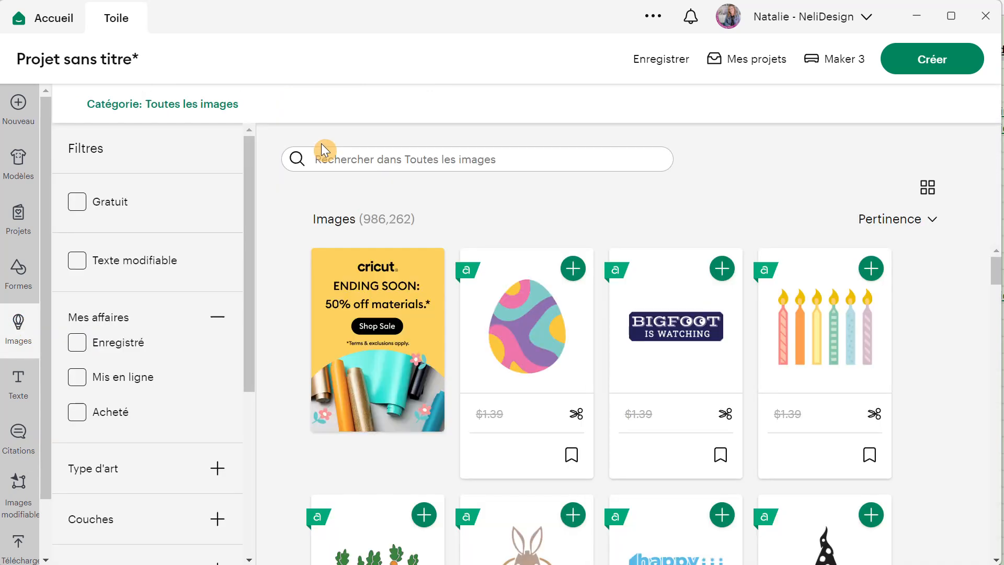
left_click(322, 148)
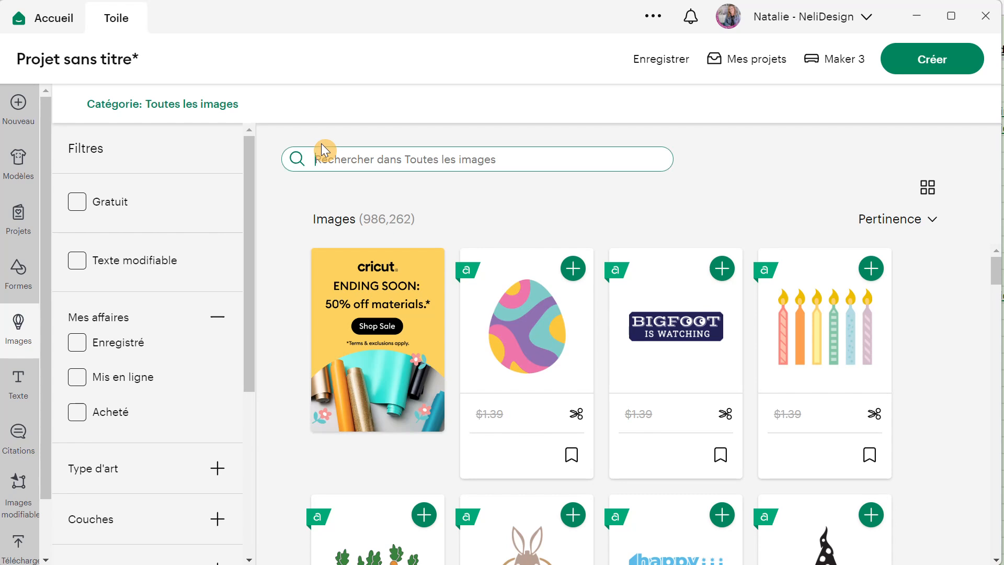
type("coucher d")
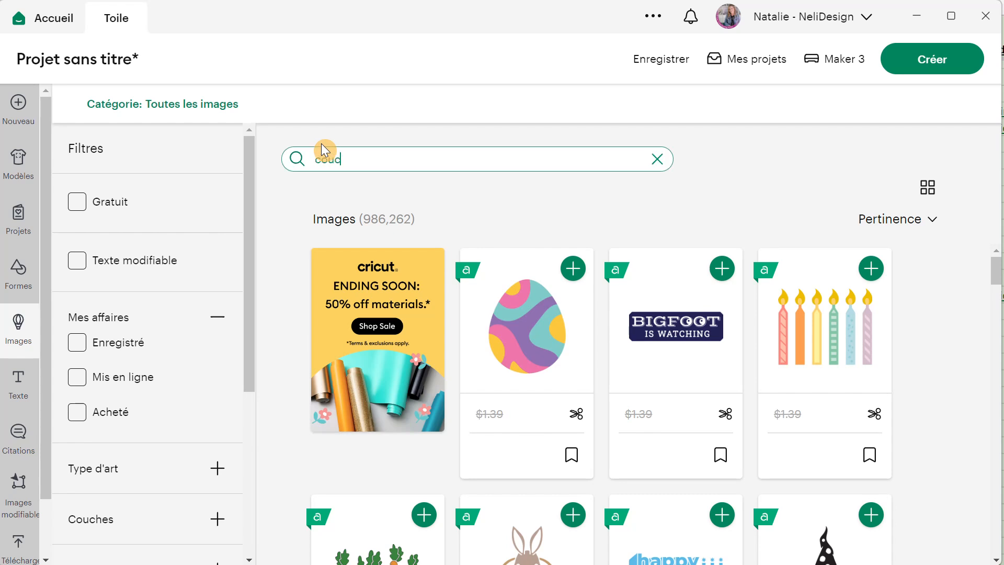
type("e soleil avec vagues")
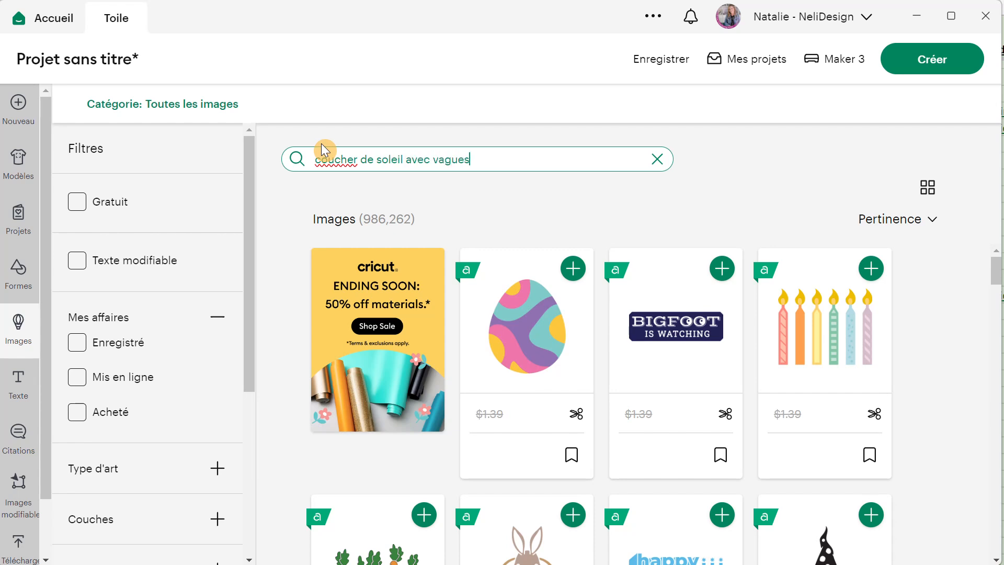
key("Return")
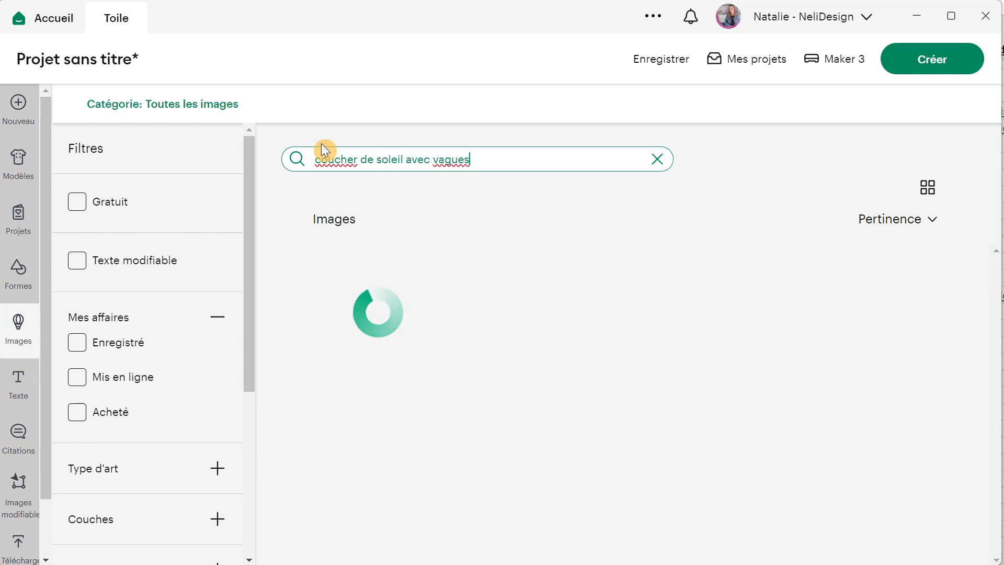
- Browse the sunset and wave results for a design resembling the original mountain picture, checking that picture in the photo viewer
scroll(697, 314, "down", 3)
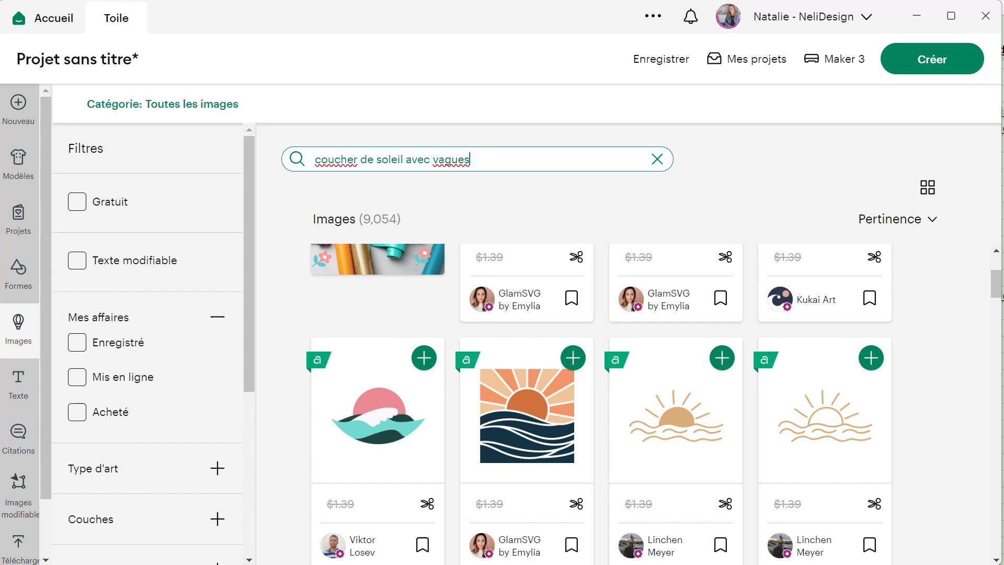
key("alt+Tab")
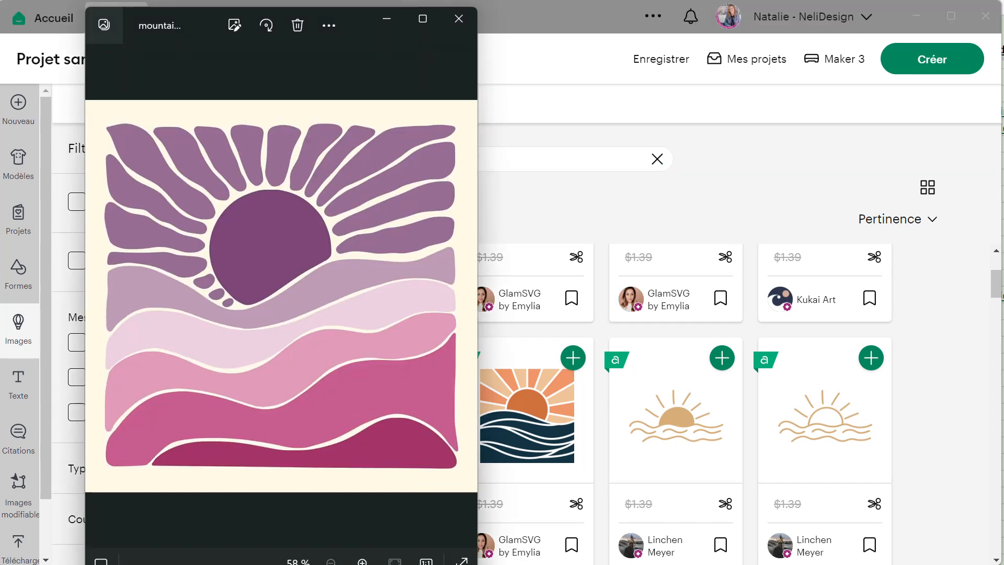
key("alt+Tab")
scroll(490, 419, "down", 9)
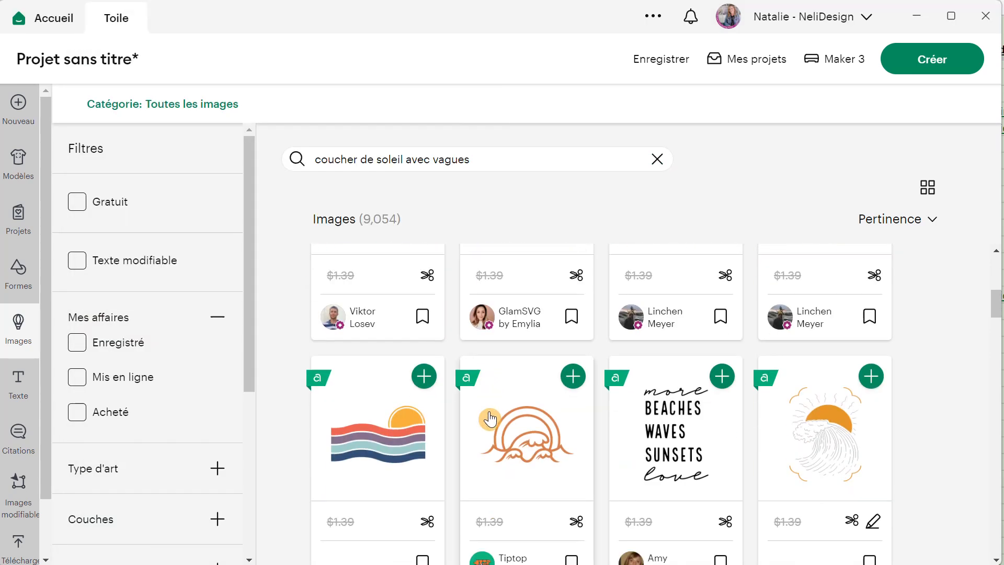
scroll(491, 419, "down", 10)
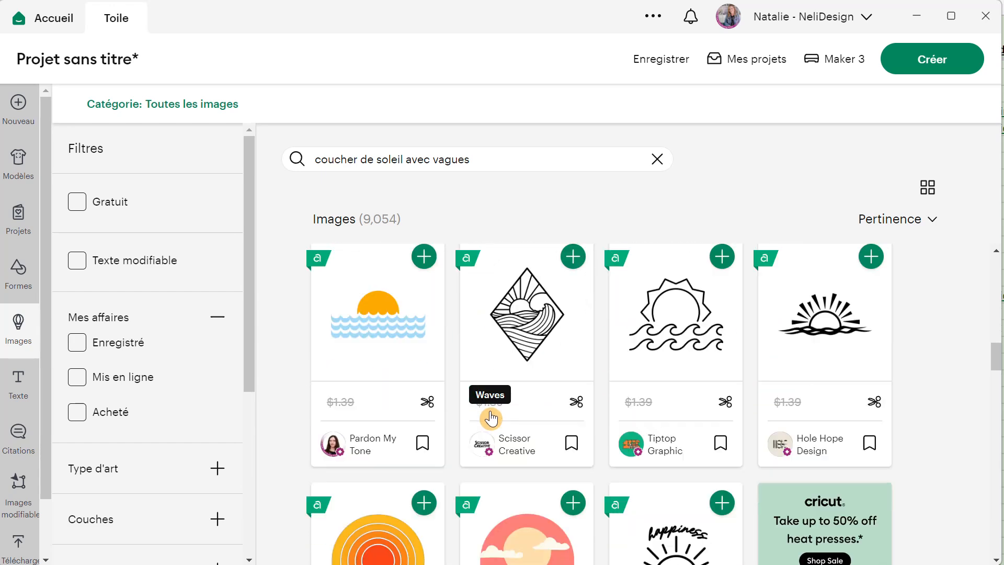
scroll(492, 416, "down", 5)
- Refine the image search to "coucher de soleil avec vagues dans un rectangle" and browse for a similar design
left_click(502, 155)
type("dan")
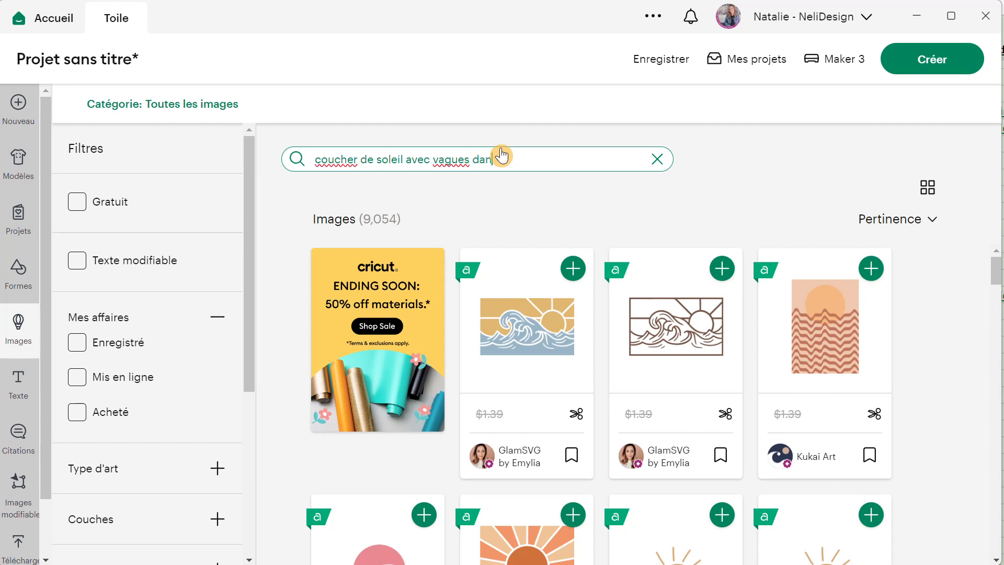
type("s un rrctangle")
key("Return")
scroll(629, 340, "down", 2)
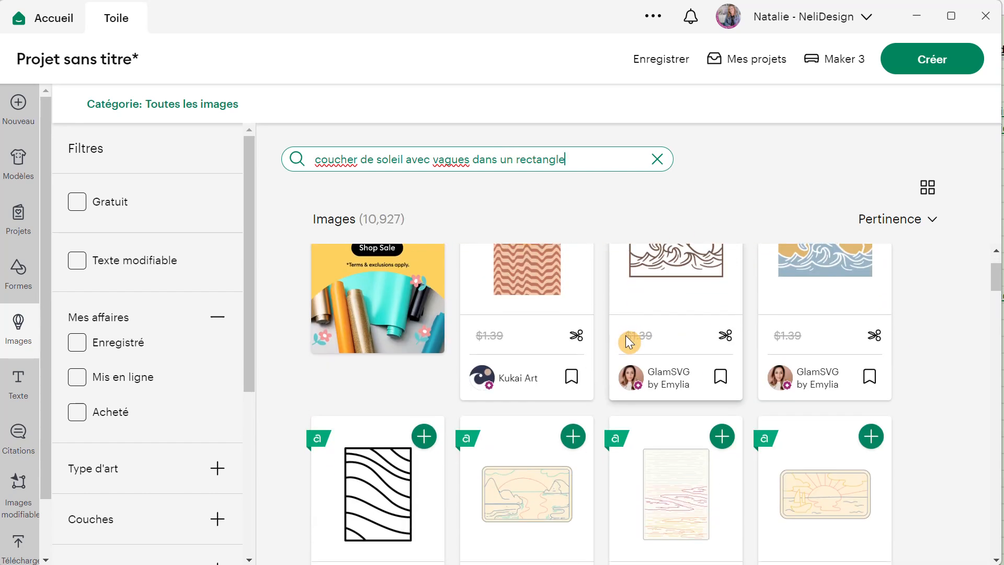
scroll(623, 351, "down", 7)
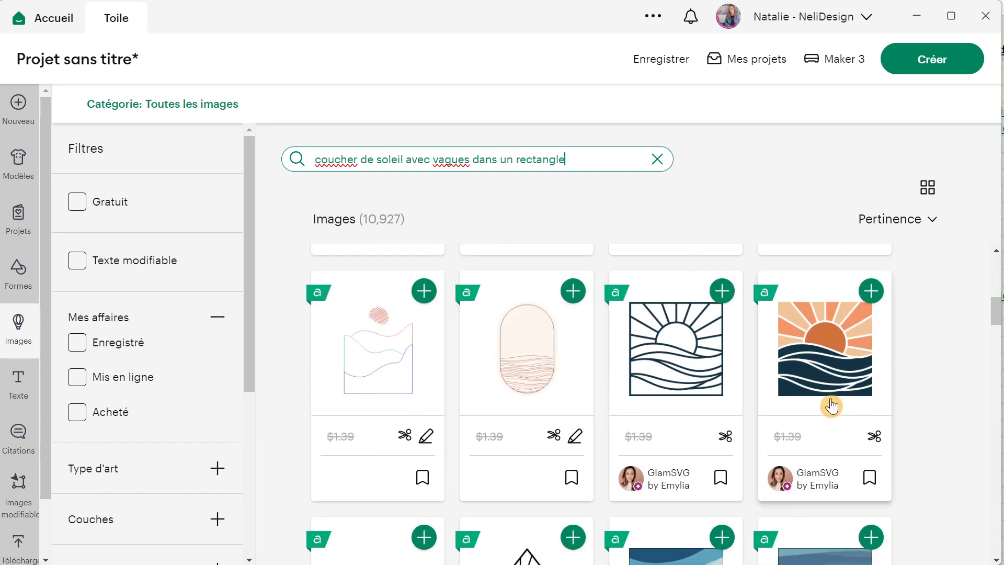
- Add the square library image with orange sun rays over dark navy waves to the canvas and shift it slightly down in the empty area
scroll(697, 372, "down", 4)
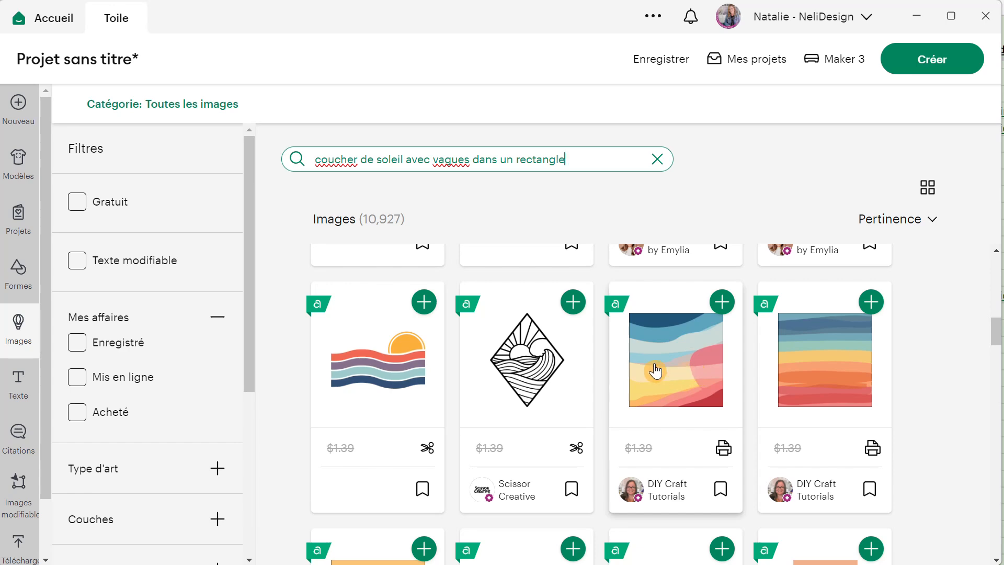
scroll(655, 371, "down", 7)
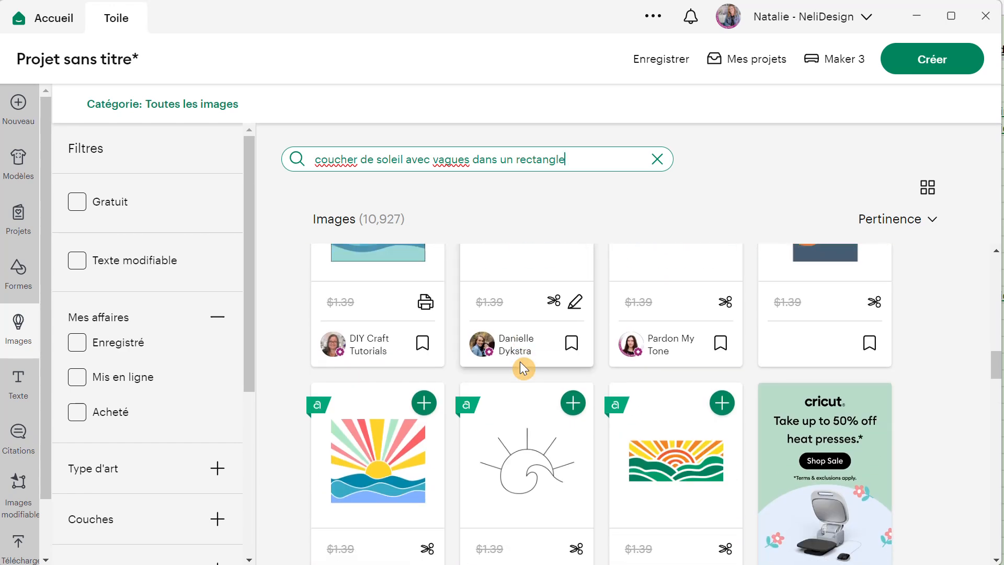
scroll(520, 362, "down", 6)
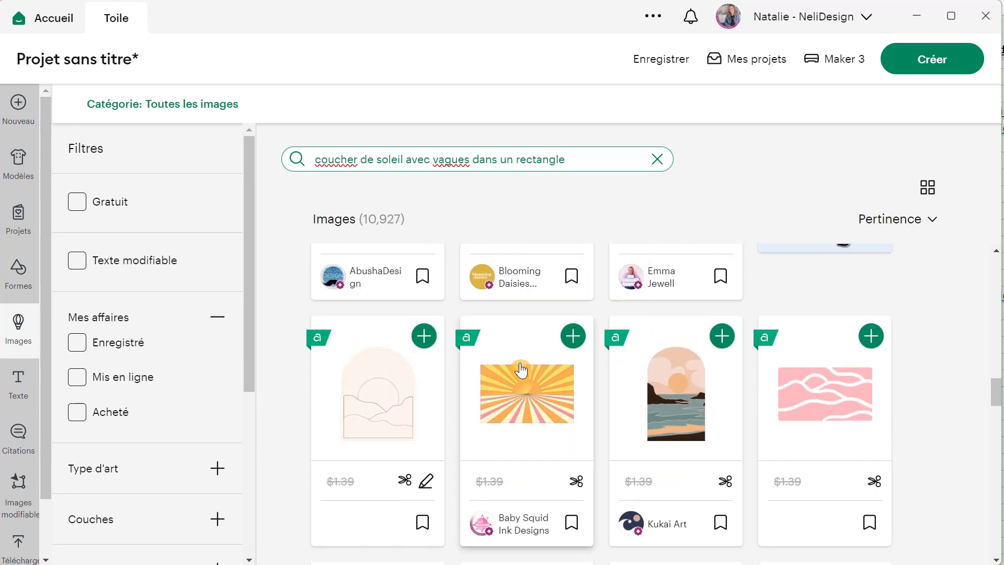
scroll(610, 419, "down", 11)
scroll(609, 417, "up", 2)
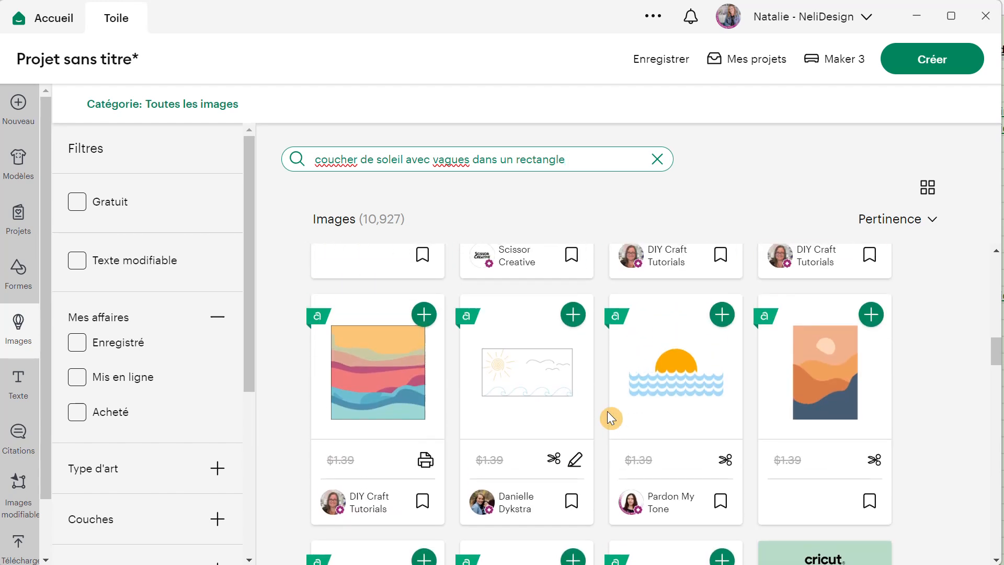
scroll(608, 411, "down", 10)
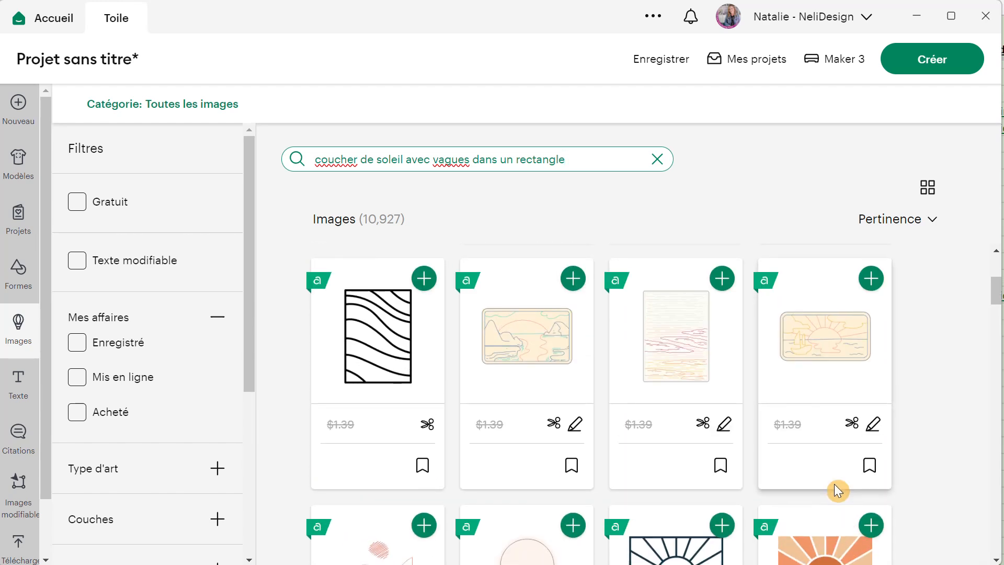
scroll(835, 490, "down", 1)
left_click(870, 449)
left_click(608, 526)
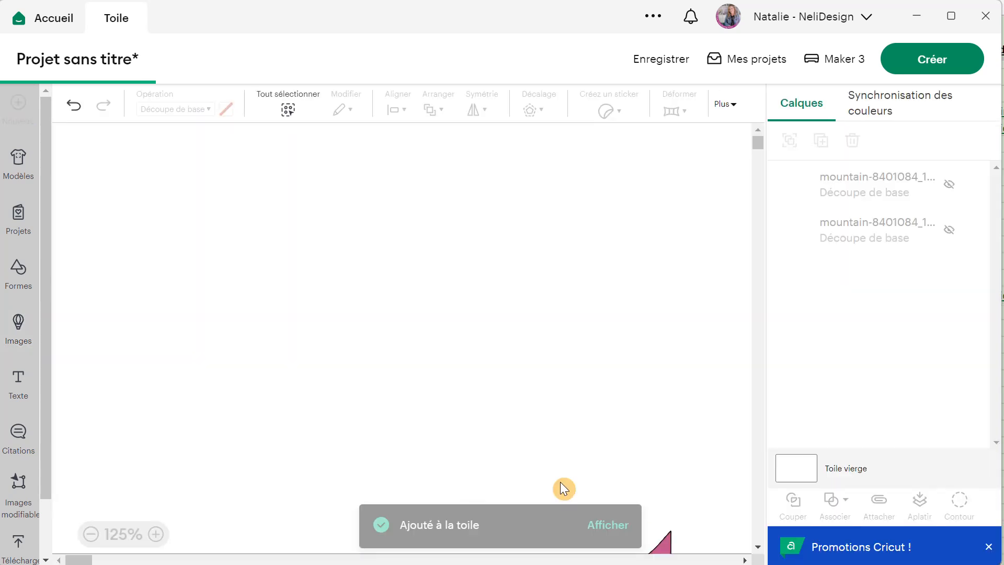
left_click_drag(316, 322, 329, 388)
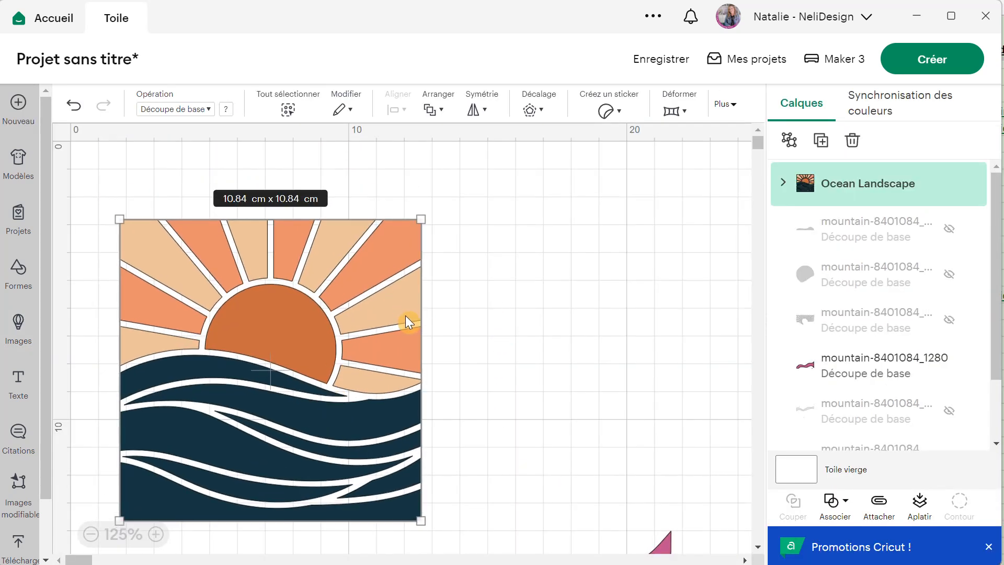